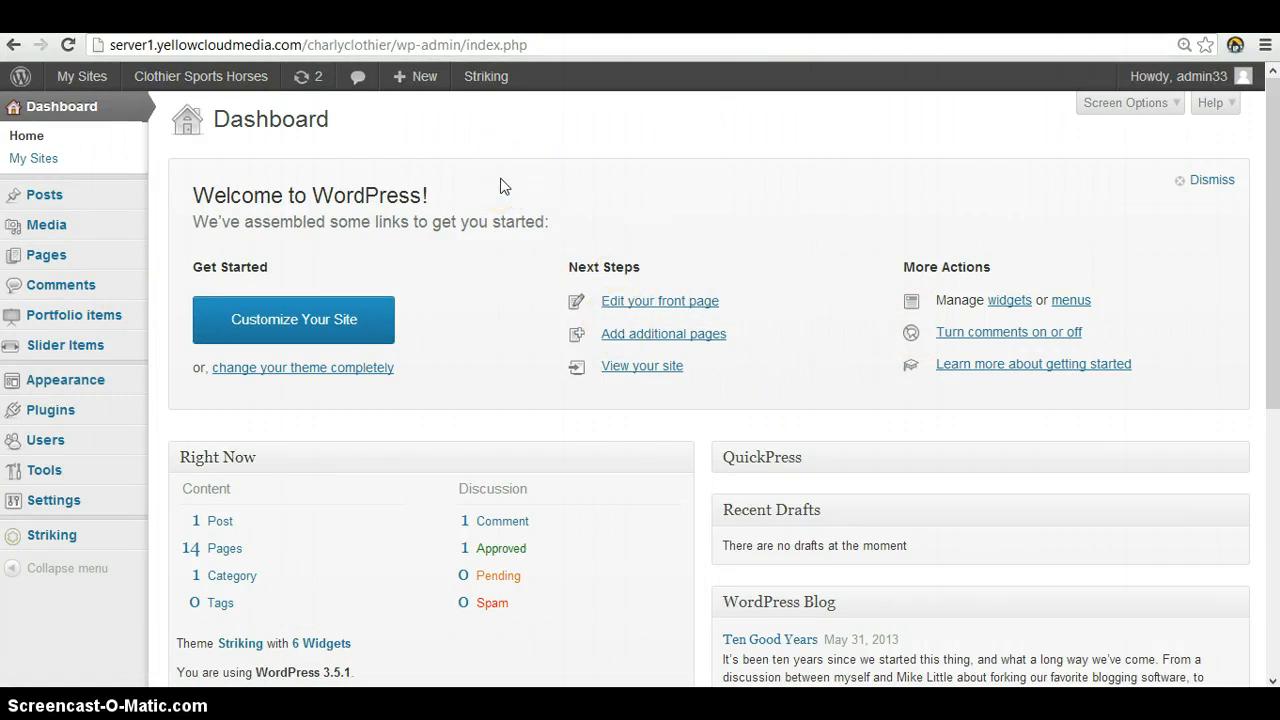
Open the list of portfolio items and look over the existing Horse One and Horse Two entries
{"action": "mouse_move", "coordinate": [90, 322]}
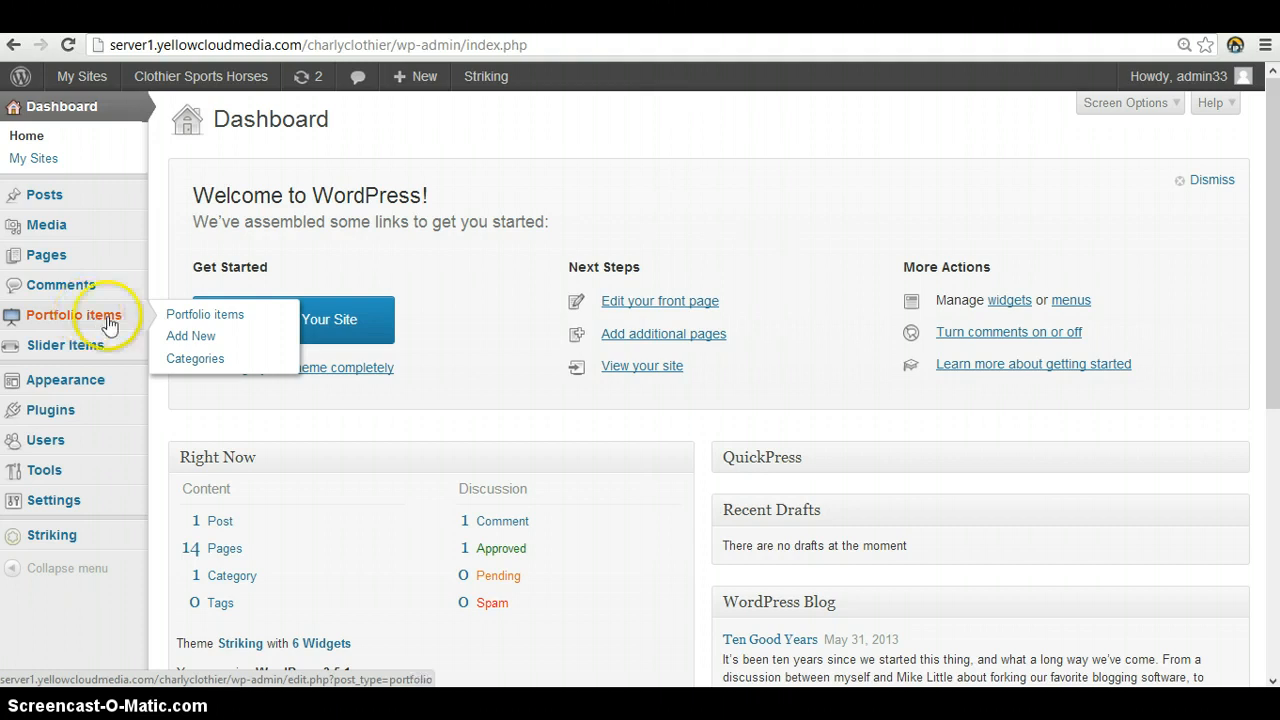
{"action": "left_click", "coordinate": [243, 318]}
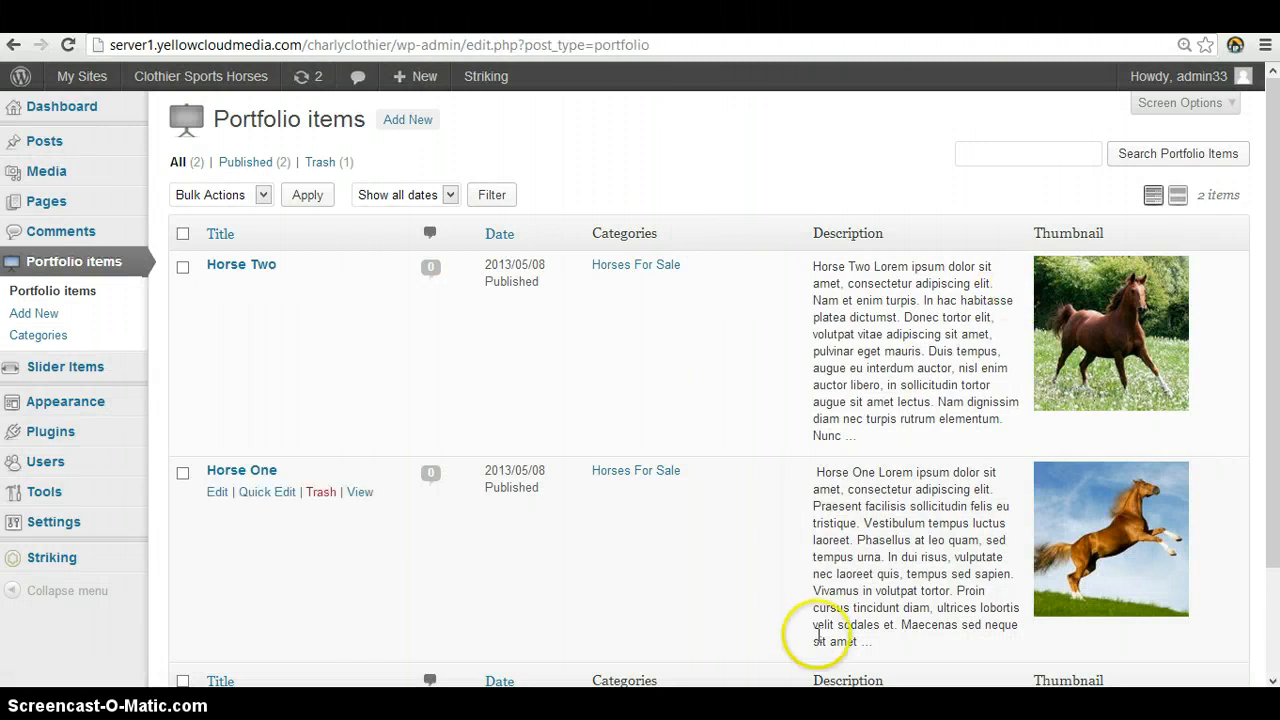
{"action": "scroll", "coordinate": [790, 560], "scroll_direction": "down", "scroll_amount": 2}
{"action": "scroll", "coordinate": [778, 465], "scroll_direction": "up", "scroll_amount": 2}
{"action": "scroll", "coordinate": [750, 457], "scroll_direction": "down", "scroll_amount": 2}
{"action": "scroll", "coordinate": [760, 445], "scroll_direction": "up", "scroll_amount": 2}
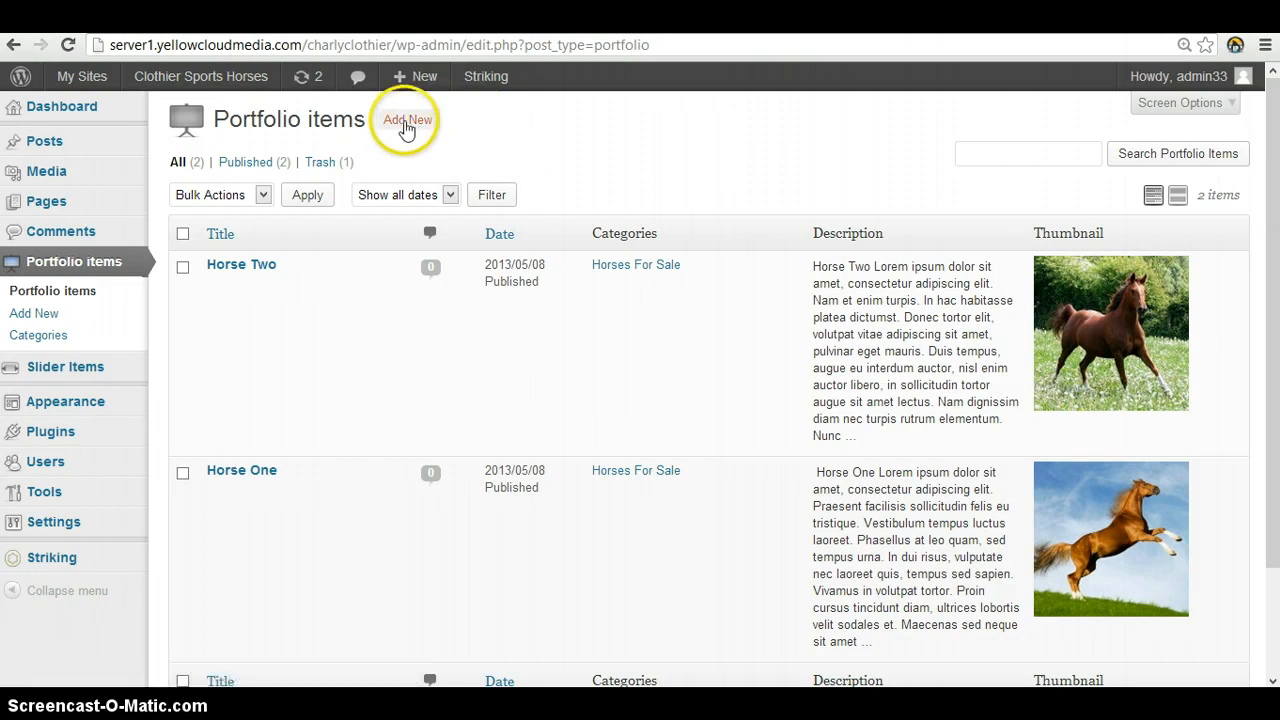
{"action": "mouse_move", "coordinate": [943, 294]}
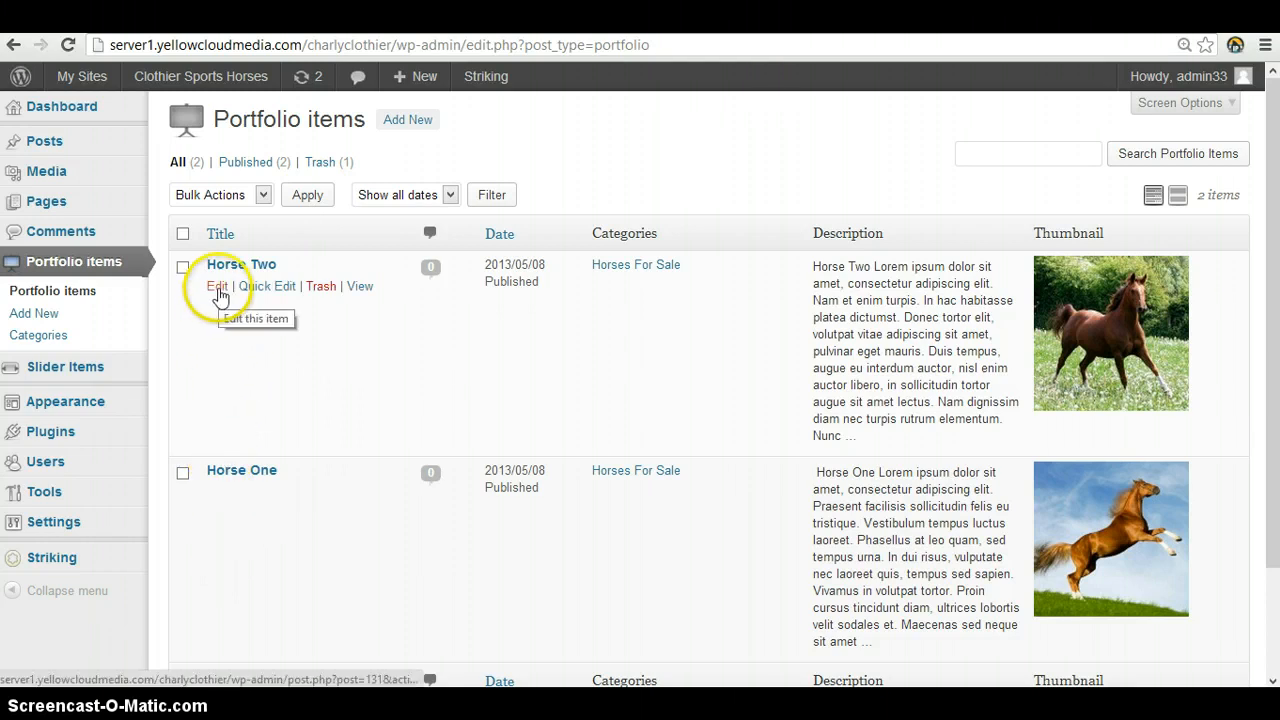
{"action": "mouse_move", "coordinate": [218, 502]}
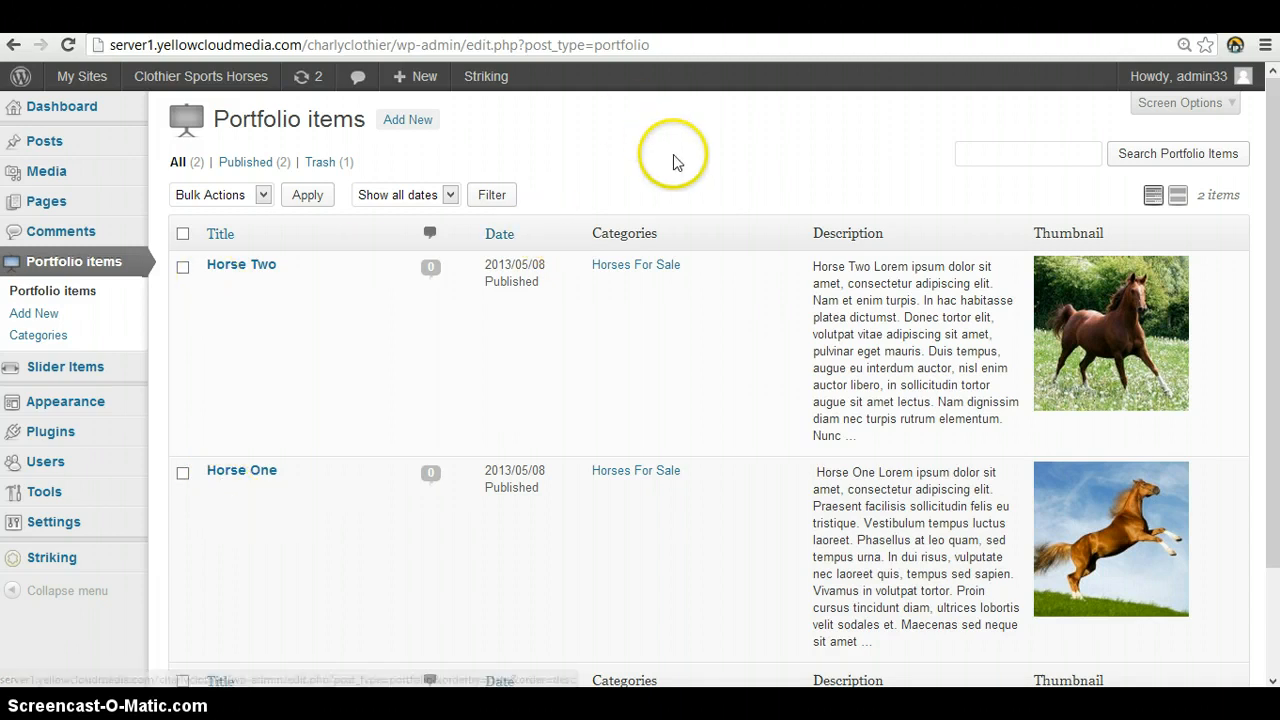
Start a new portfolio item and title it "Horse Three"
{"action": "left_click", "coordinate": [419, 122]}
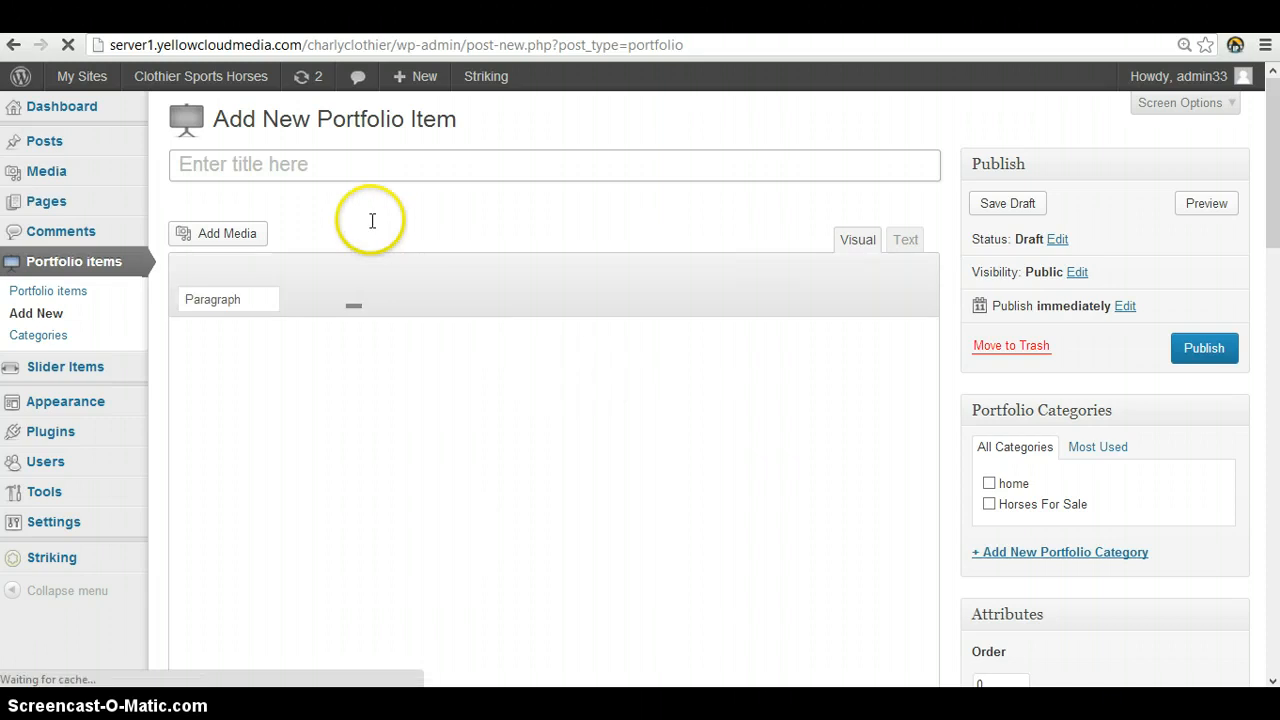
{"action": "left_click", "coordinate": [376, 166]}
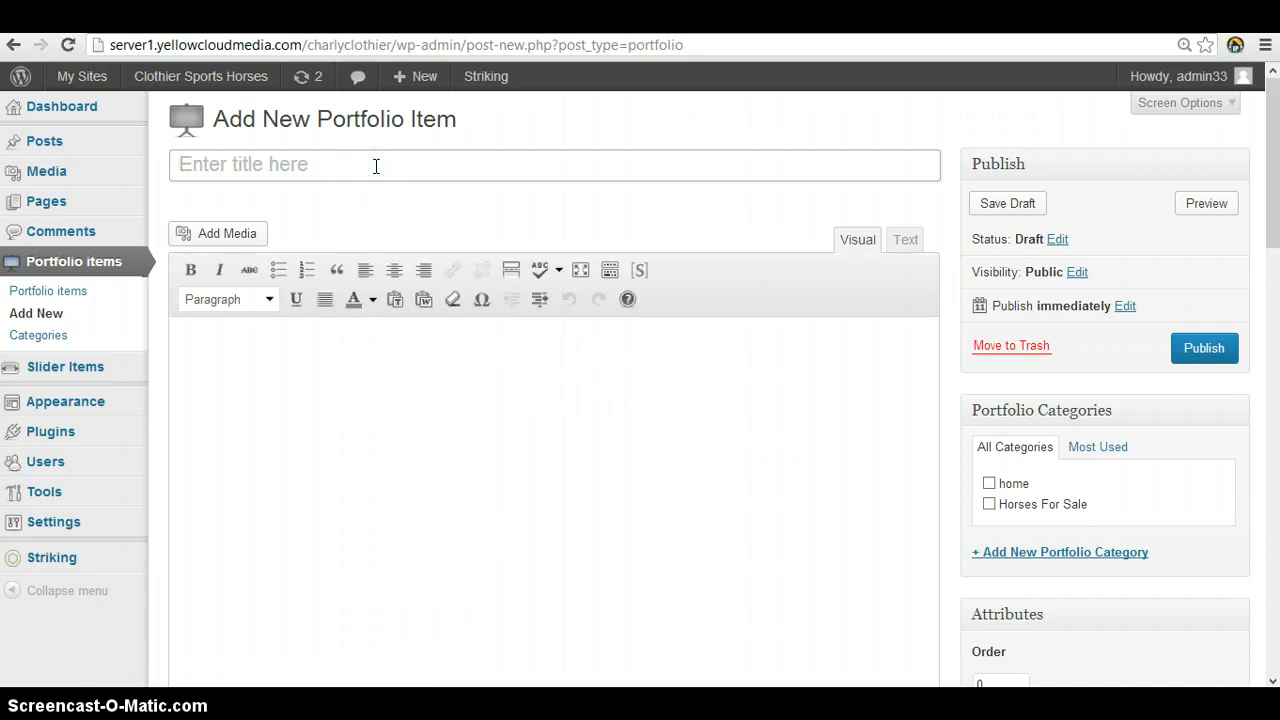
{"action": "left_click", "coordinate": [587, 183]}
{"action": "type", "text": "Horse Three"}
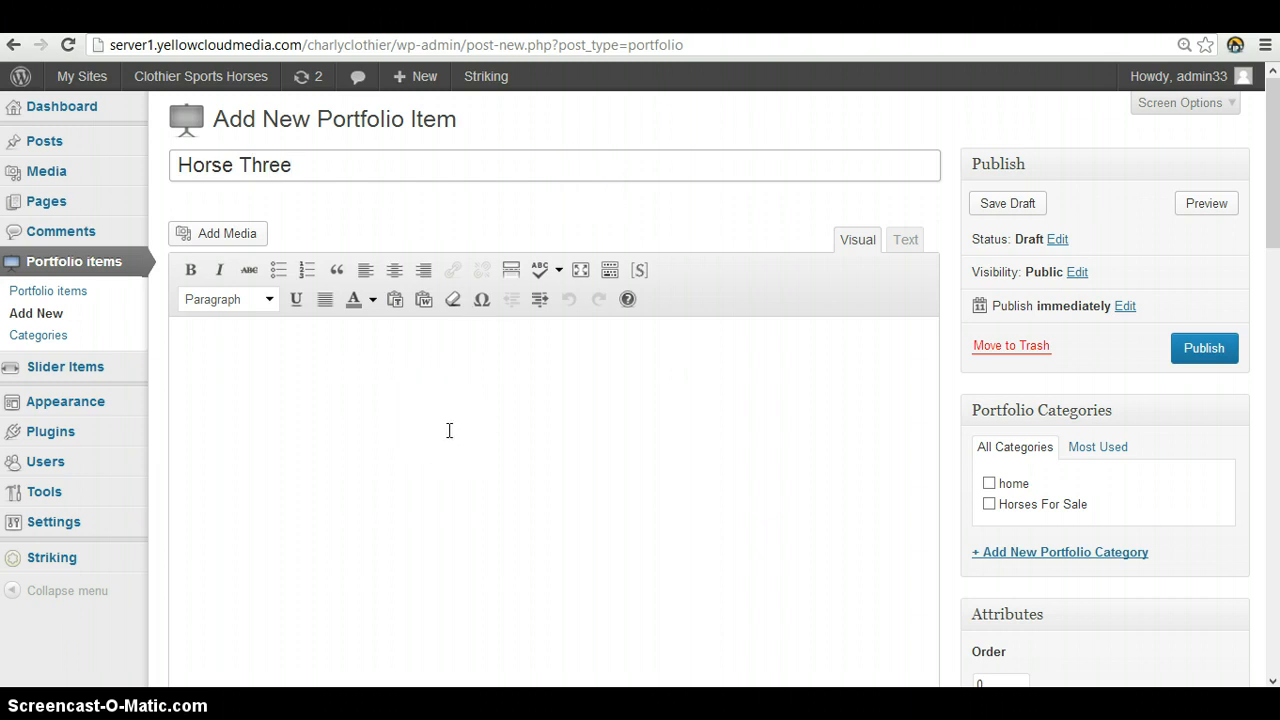
{"action": "left_click", "coordinate": [452, 424]}
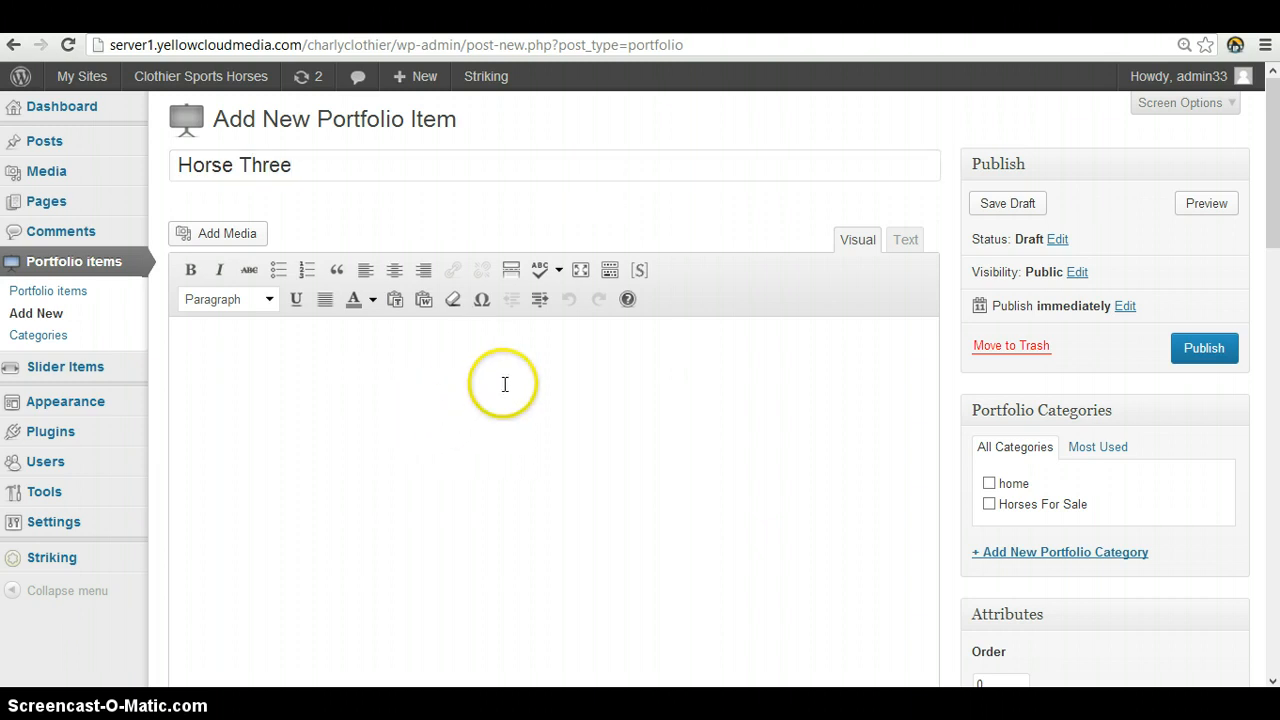
{"action": "scroll", "coordinate": [503, 385], "scroll_direction": "down", "scroll_amount": 3}
{"action": "scroll", "coordinate": [495, 395], "scroll_direction": "down", "scroll_amount": 2}
{"action": "scroll", "coordinate": [491, 395], "scroll_direction": "up", "scroll_amount": 5}
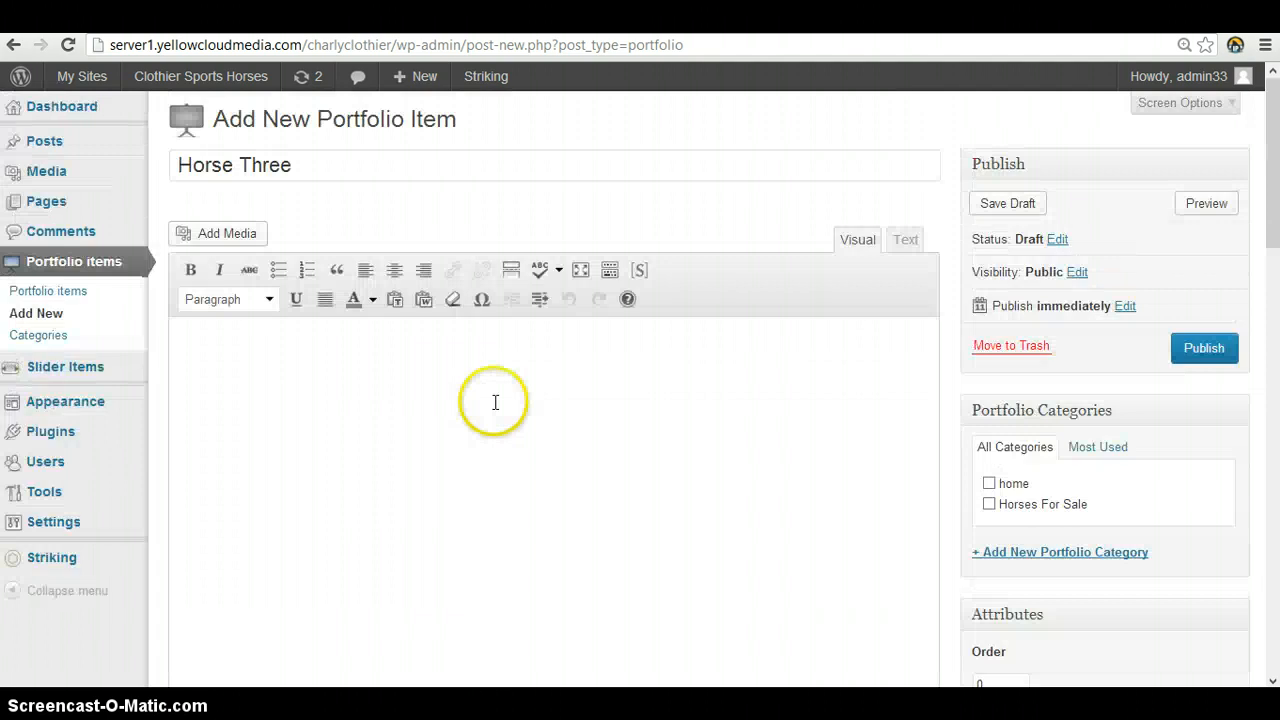
{"action": "left_click", "coordinate": [481, 428]}
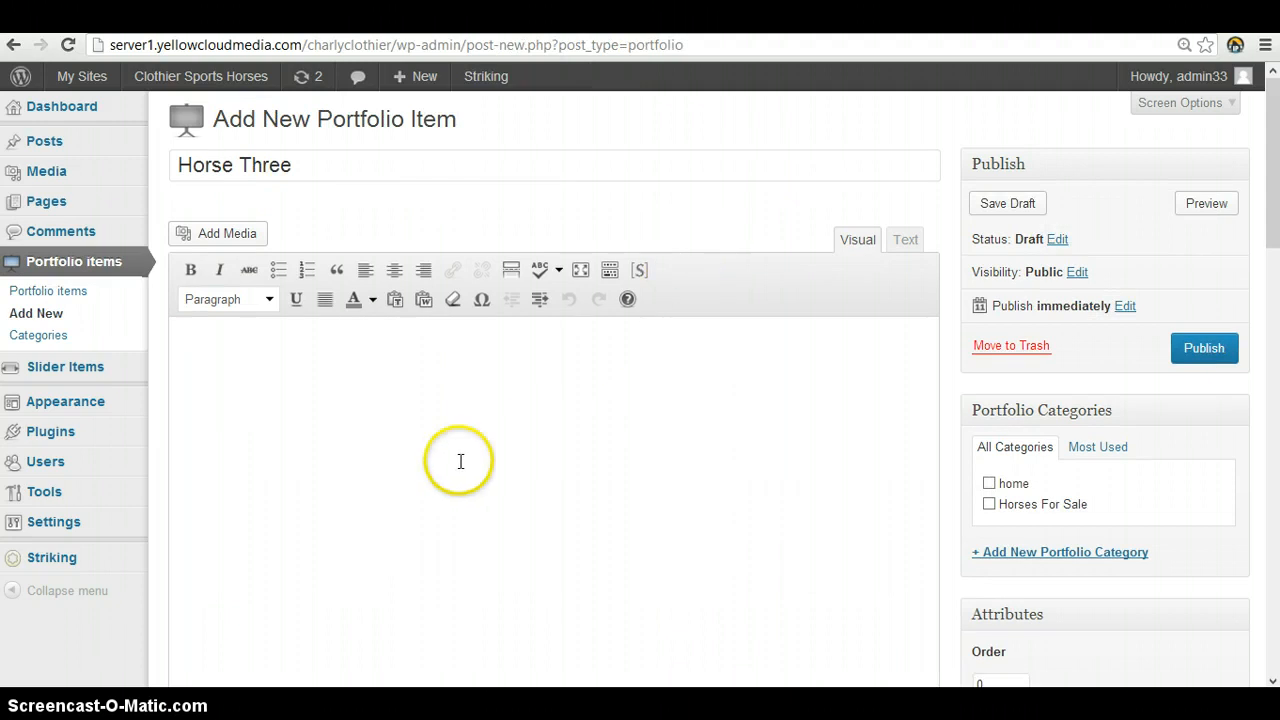
For a new gallery in the item, upload the rearing-horse and show-jumping photos plus Horse, images, IMG_0464 and IMG_0465
{"action": "left_click", "coordinate": [202, 236]}
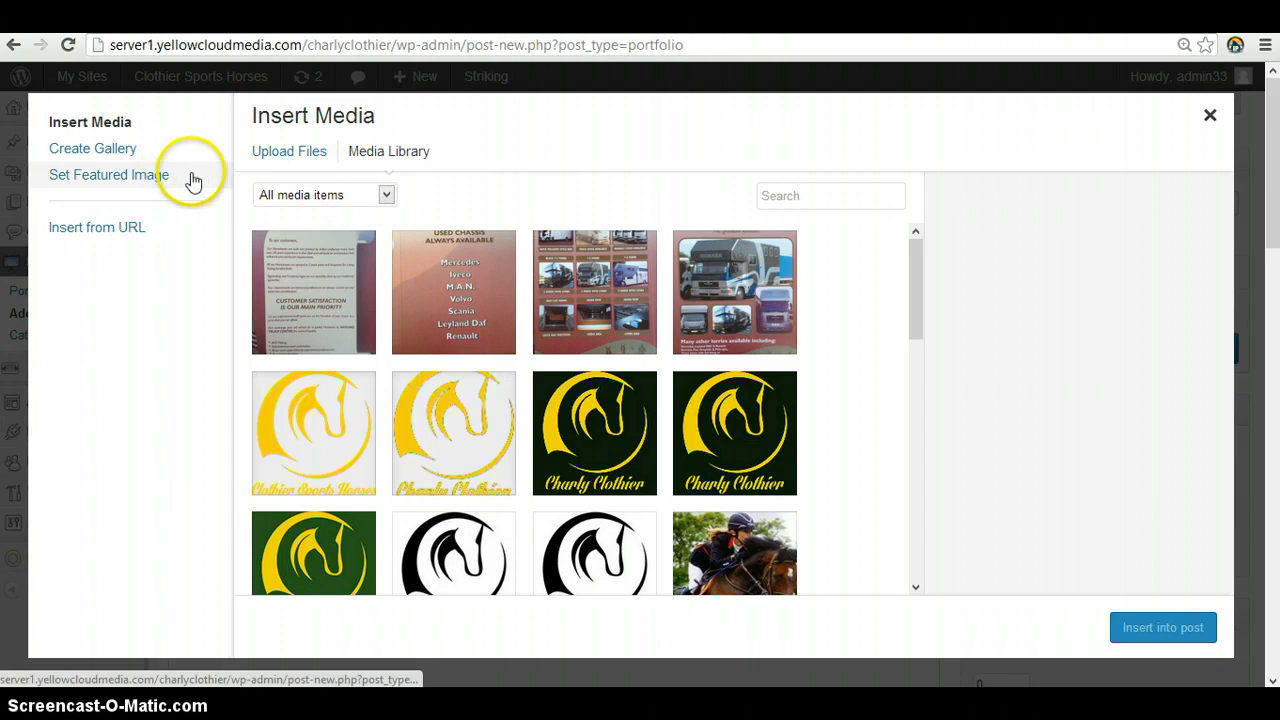
{"action": "left_click", "coordinate": [127, 150]}
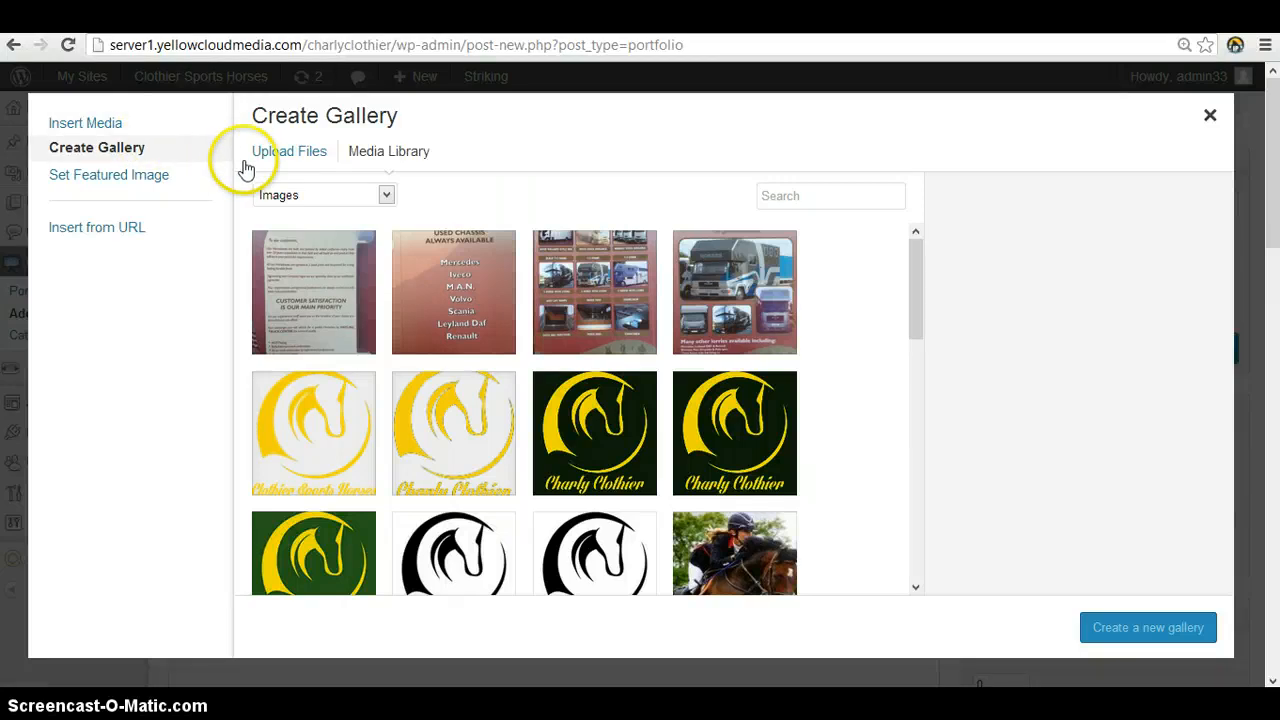
{"action": "left_click", "coordinate": [278, 166]}
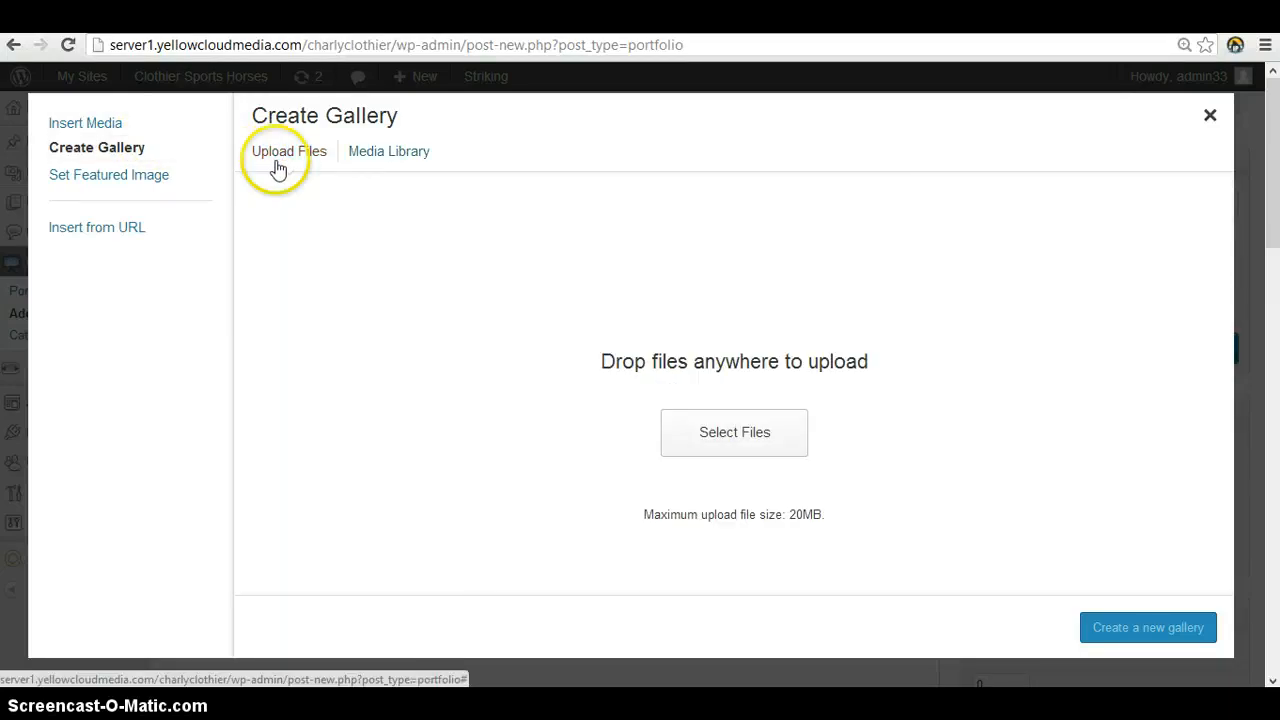
{"action": "left_click", "coordinate": [778, 455]}
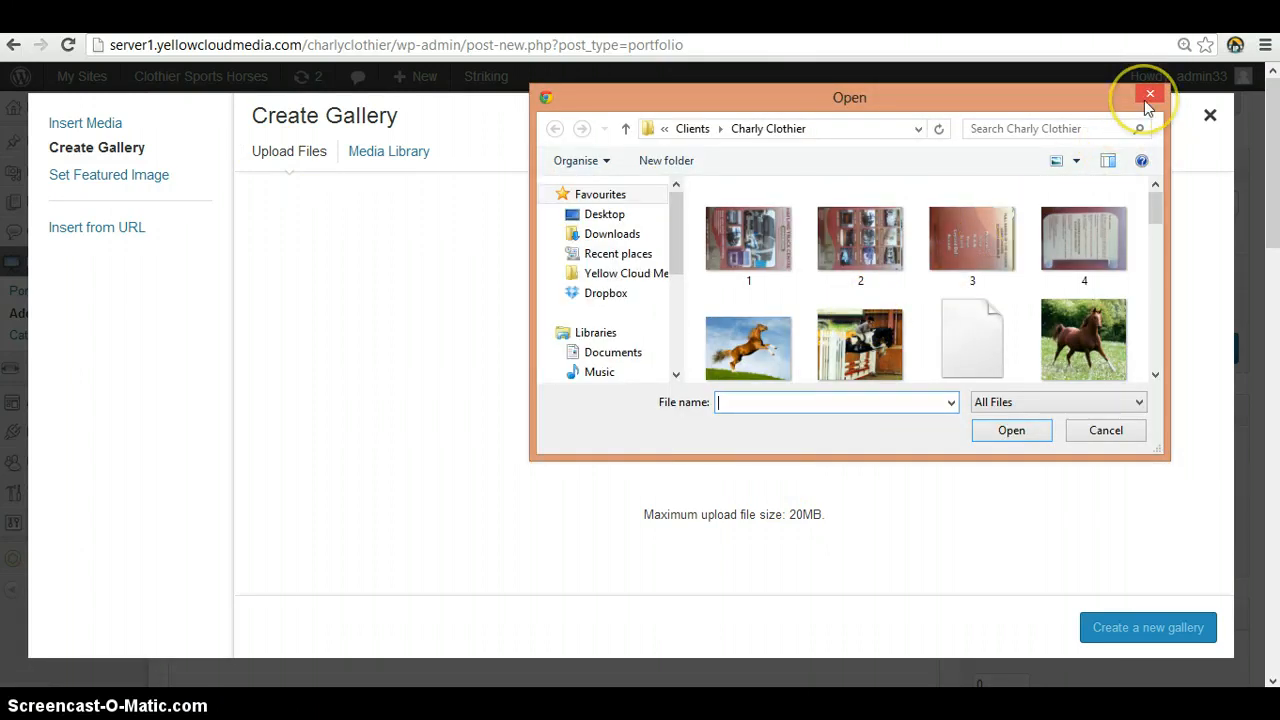
{"action": "left_click", "coordinate": [745, 355]}
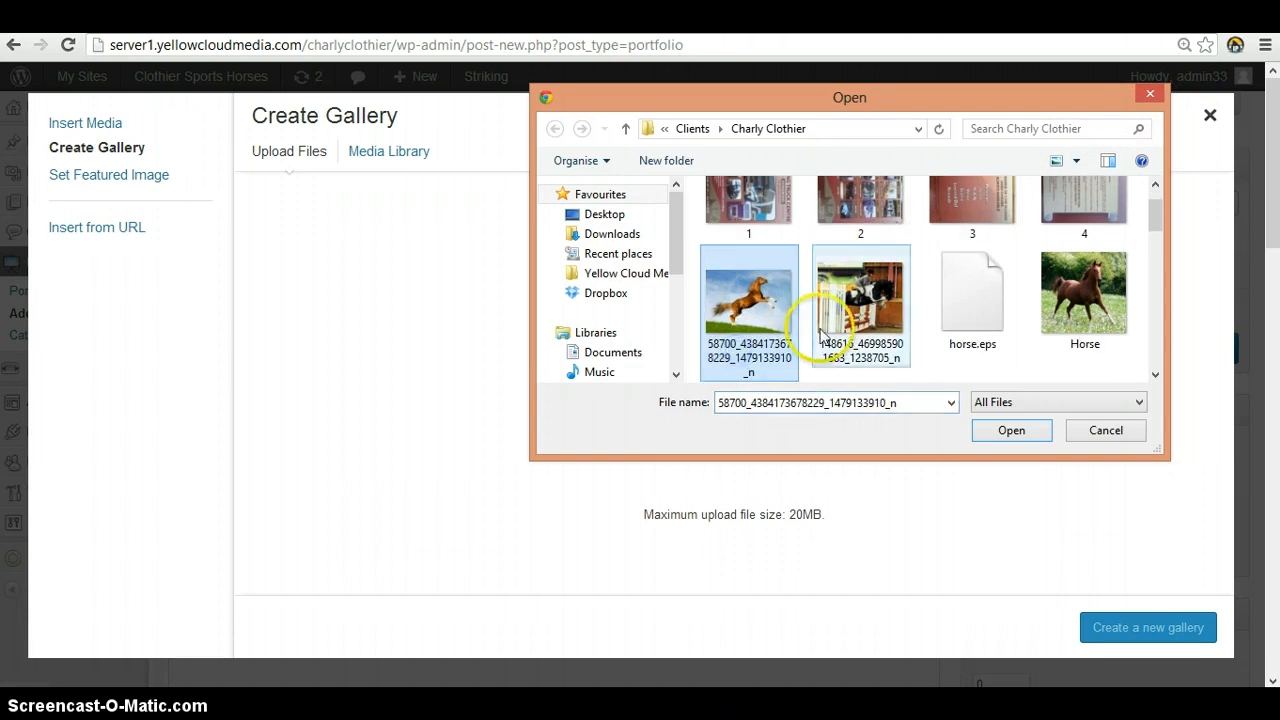
{"action": "left_click", "coordinate": [820, 338], "text": "ctrl"}
{"action": "left_click", "coordinate": [1083, 292], "text": "ctrl"}
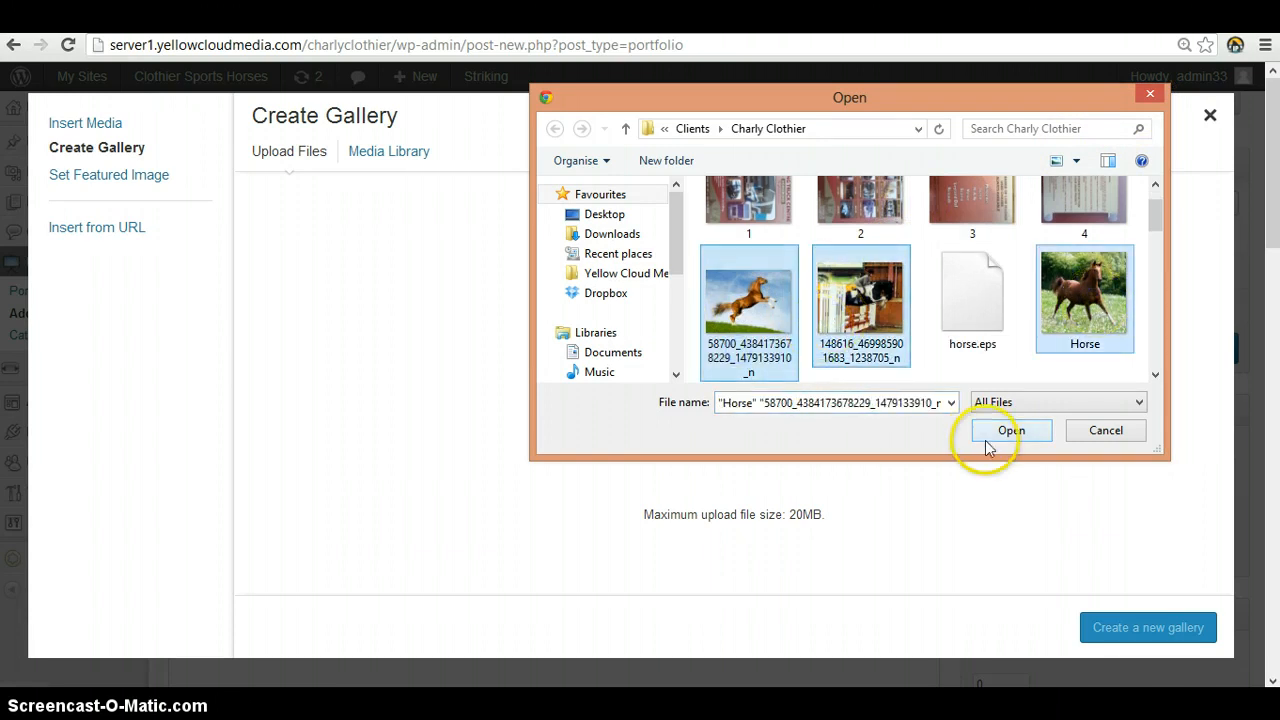
{"action": "scroll", "coordinate": [914, 295], "scroll_direction": "down", "scroll_amount": 1}
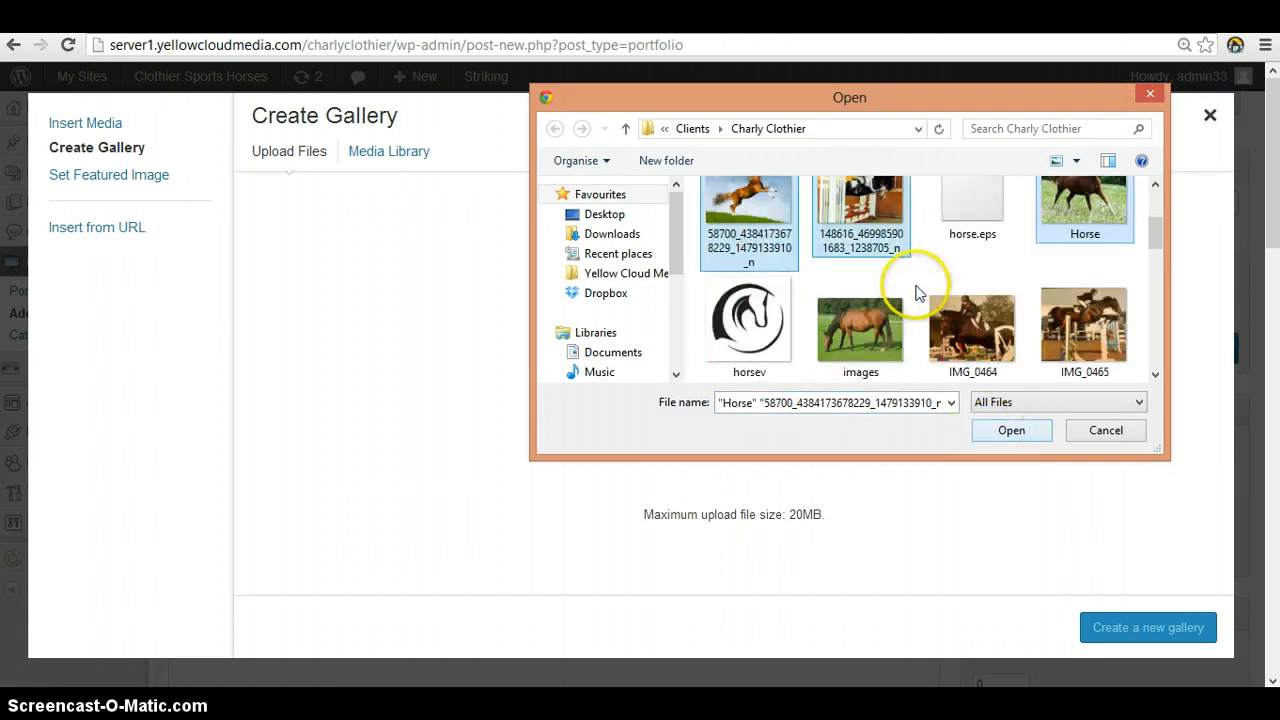
{"action": "left_click", "coordinate": [865, 320], "text": "ctrl"}
{"action": "left_click", "coordinate": [970, 308], "text": "ctrl"}
{"action": "left_click", "coordinate": [1066, 318], "text": "ctrl"}
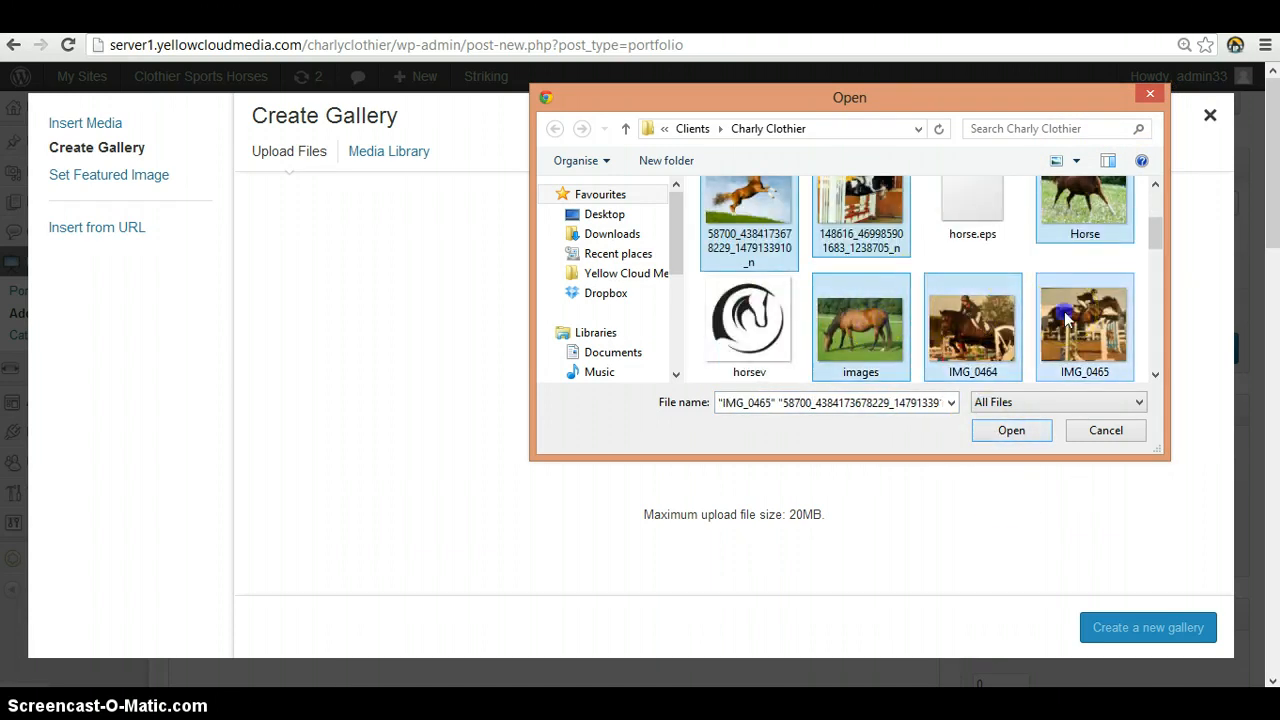
{"action": "left_click", "coordinate": [1008, 432]}
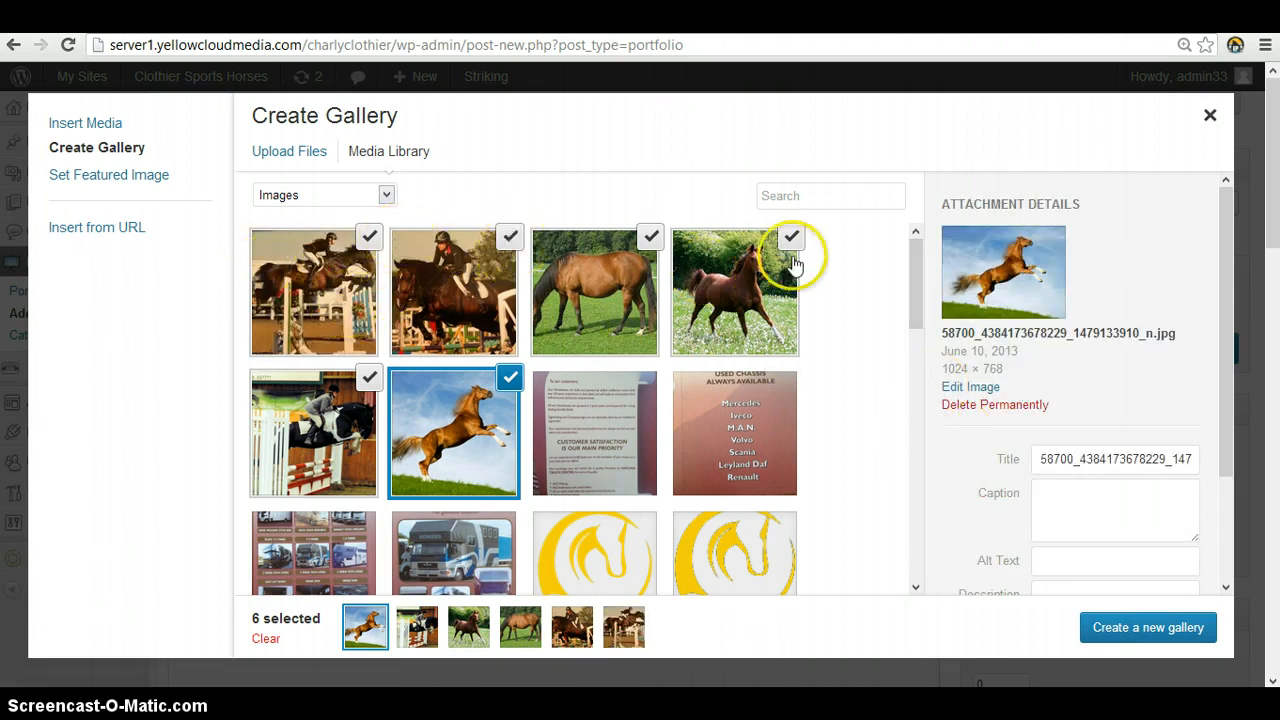
Deselect and reselect the rearing-horse photo so it comes last, and create a new gallery from the six selected images
{"action": "left_click", "coordinate": [459, 404]}
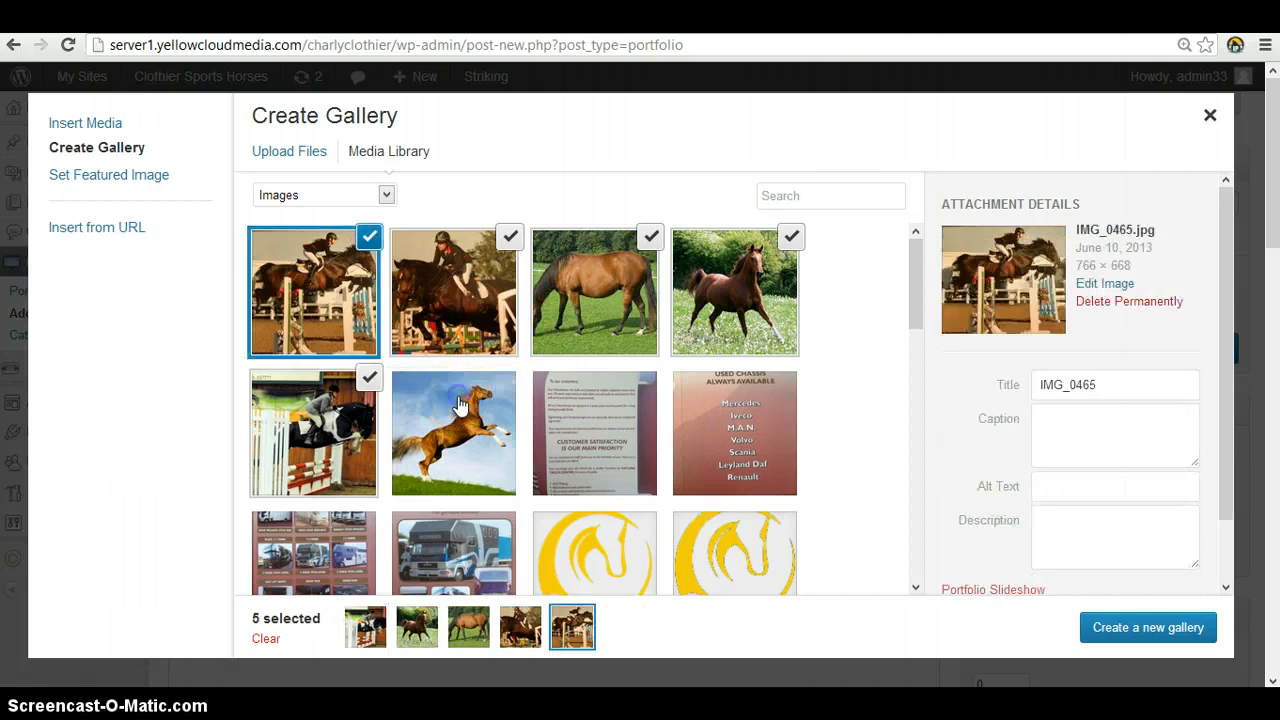
{"action": "left_click", "coordinate": [459, 404]}
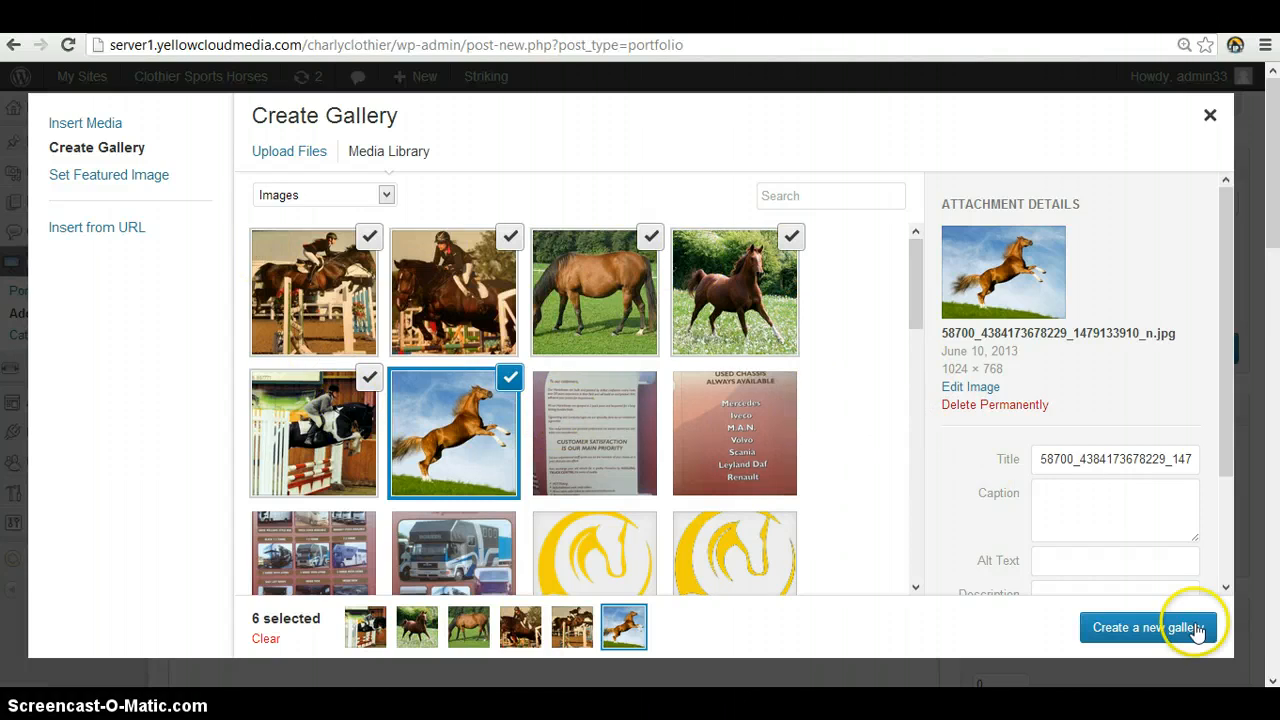
{"action": "left_click", "coordinate": [1188, 630]}
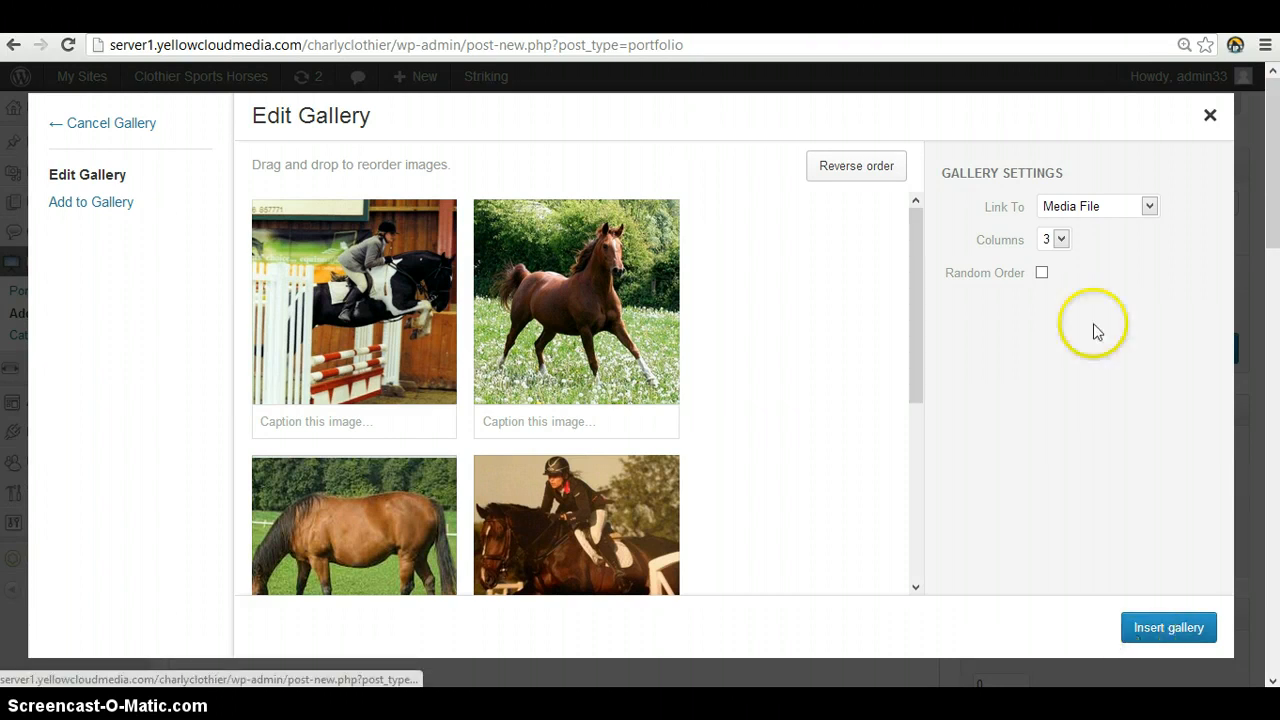
Keep the gallery linked to Media File with 3 columns and insert it into the portfolio item
{"action": "left_click", "coordinate": [1071, 207]}
{"action": "left_click", "coordinate": [1071, 227]}
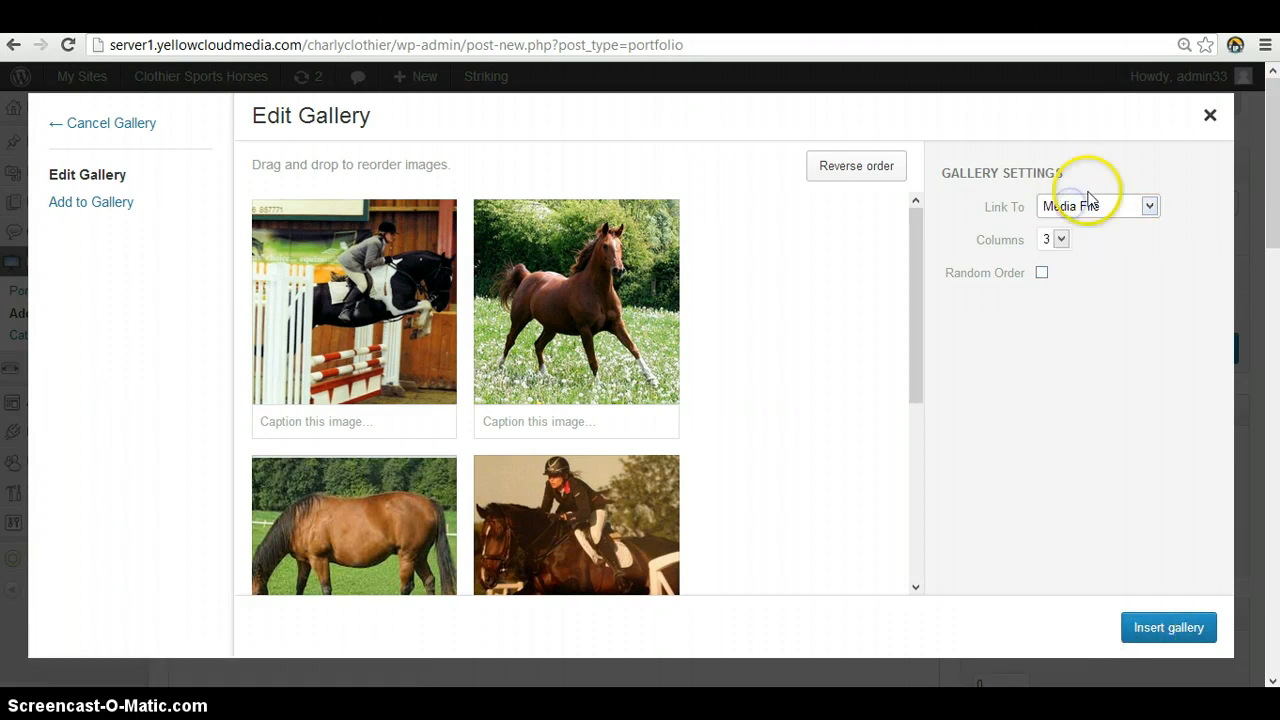
{"action": "left_click", "coordinate": [1058, 244]}
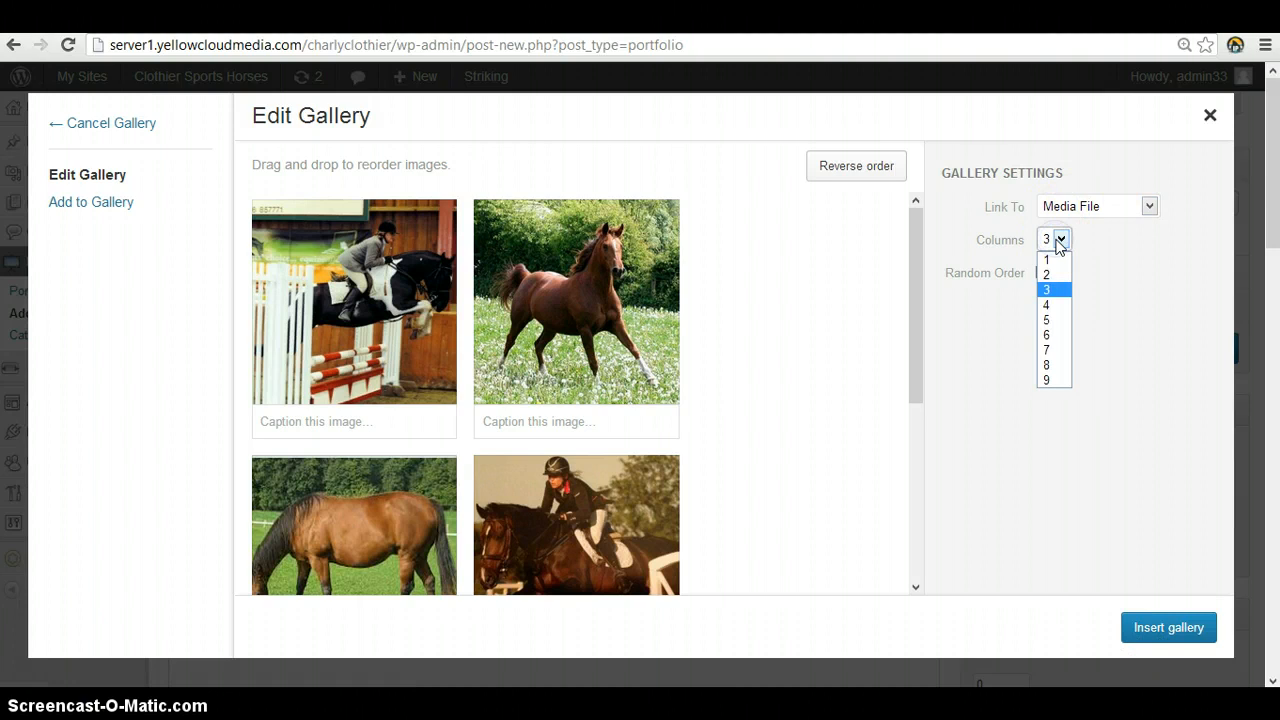
{"action": "left_click", "coordinate": [1066, 290]}
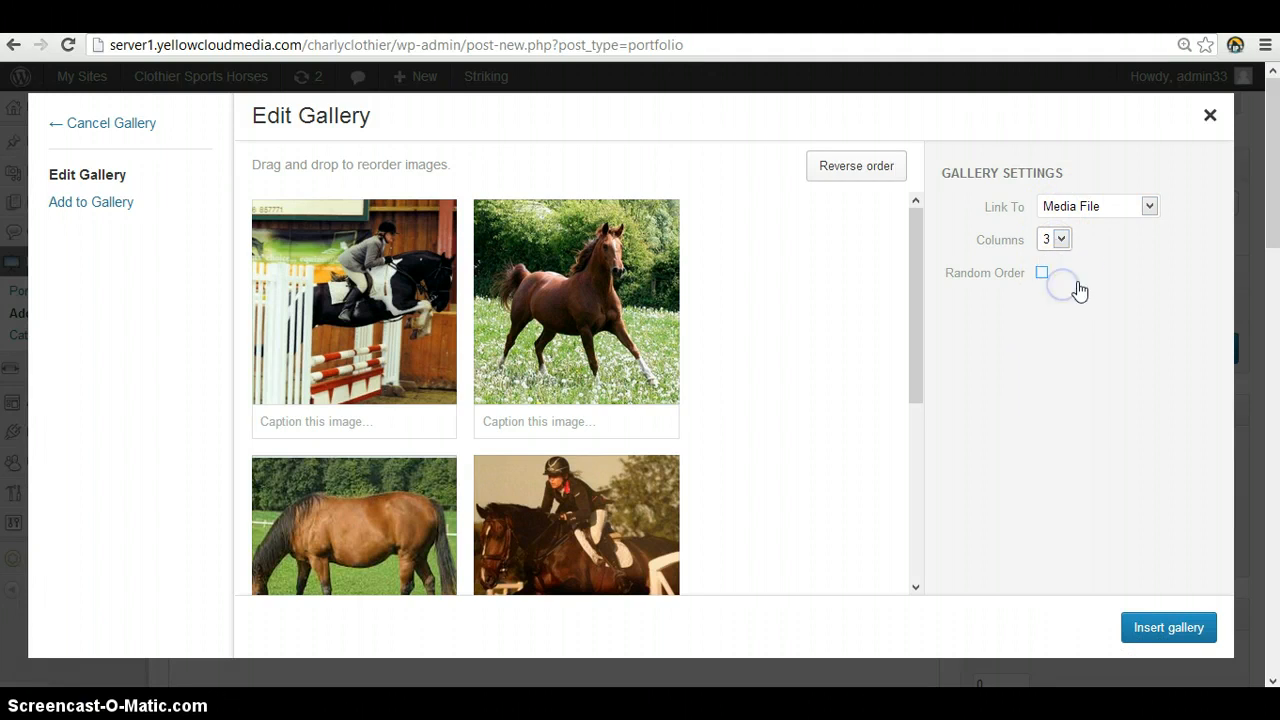
{"action": "left_click", "coordinate": [1058, 241]}
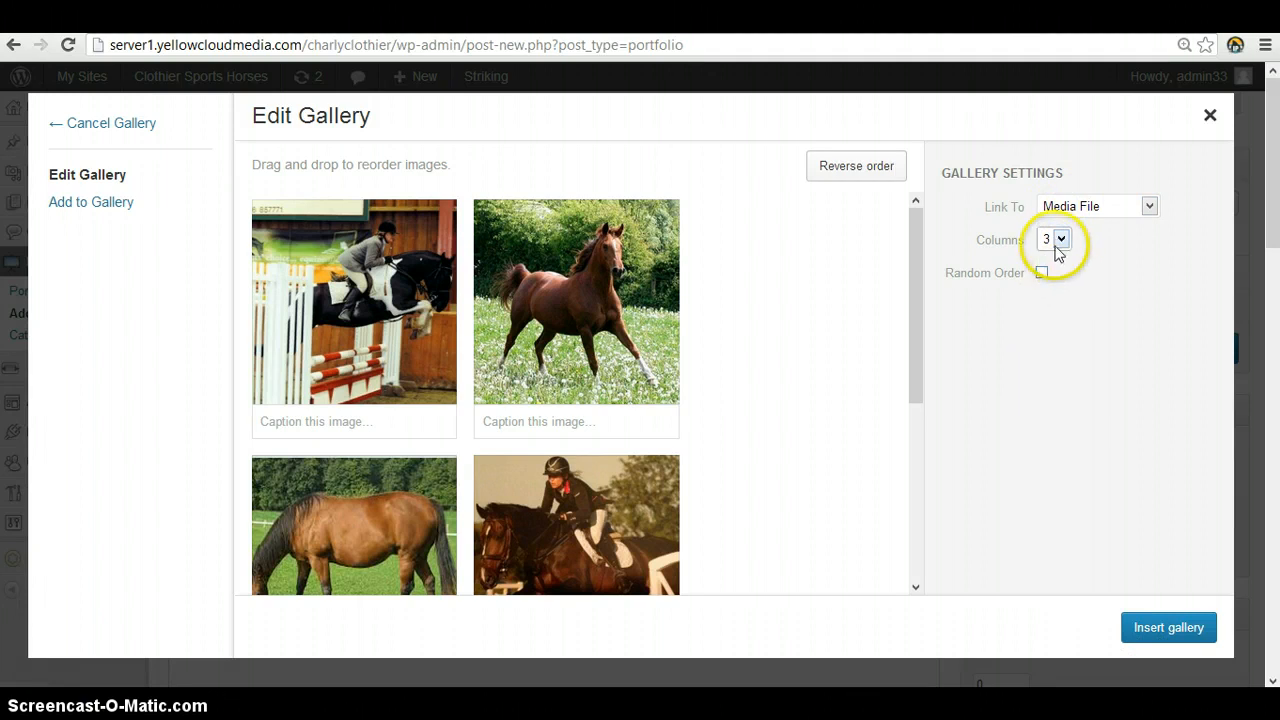
{"action": "left_click", "coordinate": [1060, 289]}
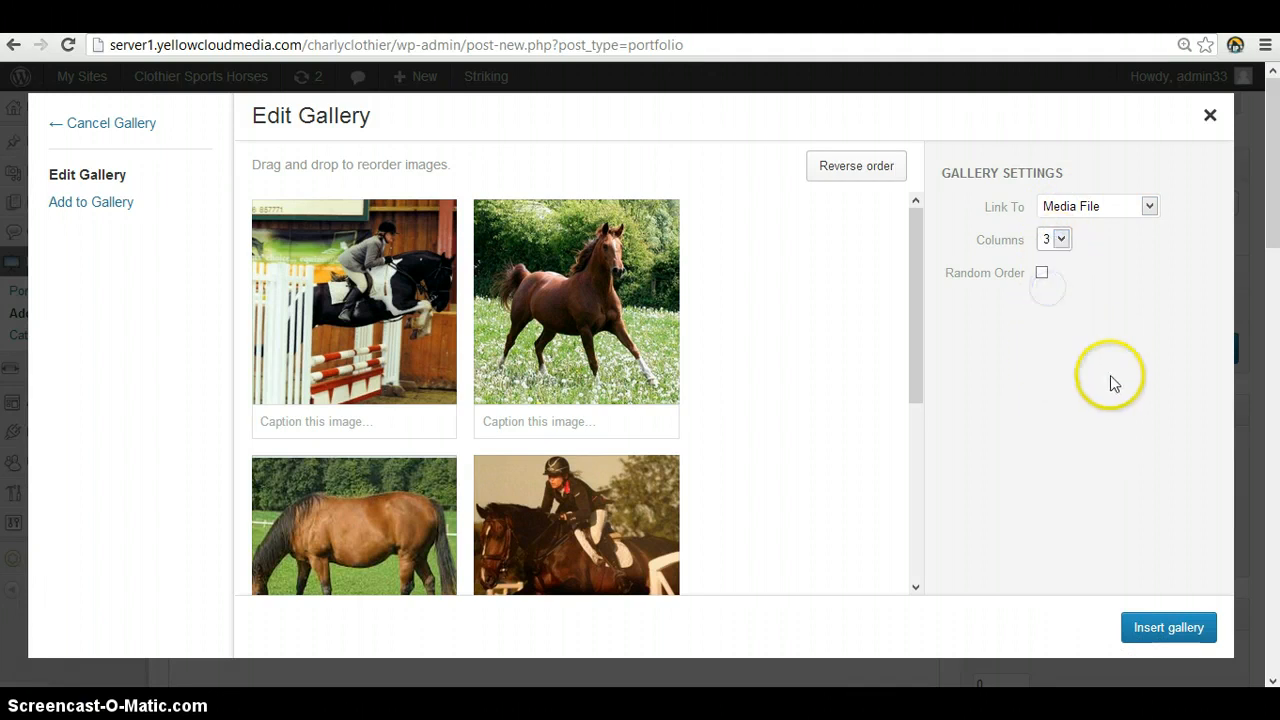
{"action": "left_click", "coordinate": [1167, 628]}
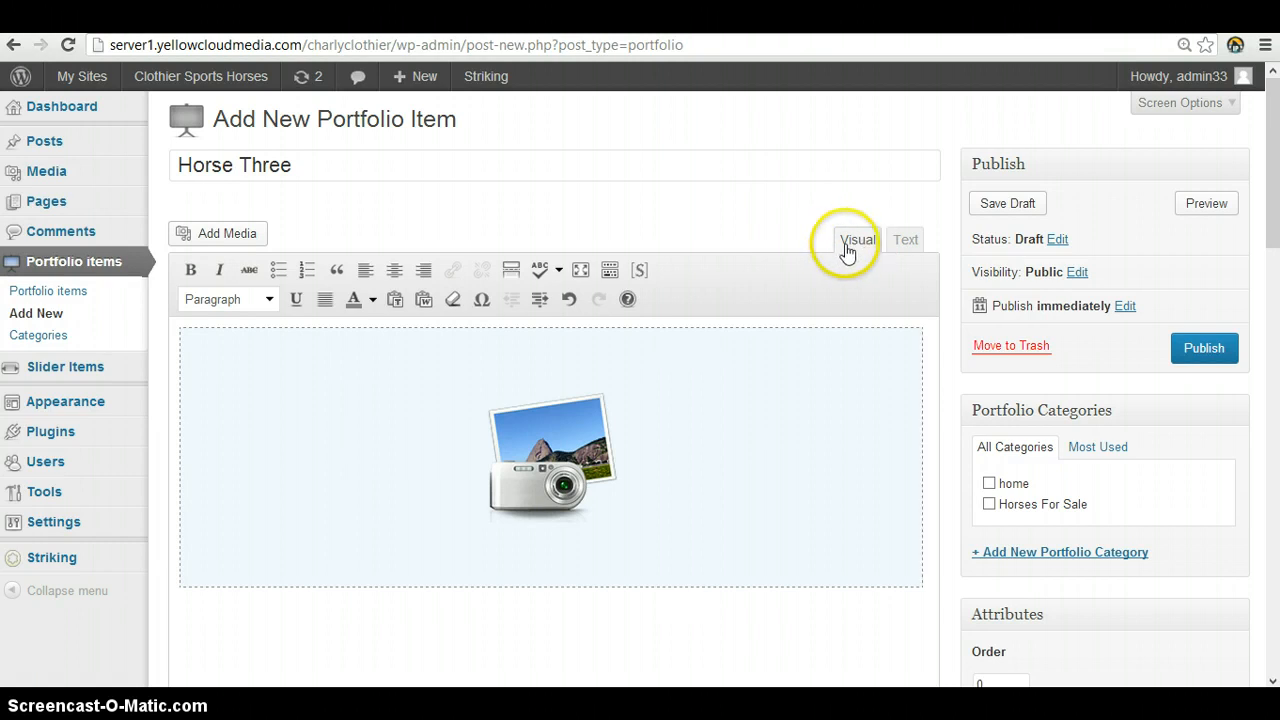
Show the item's content as text and add link="file" before the ids in the gallery shortcode
{"action": "left_click", "coordinate": [914, 248]}
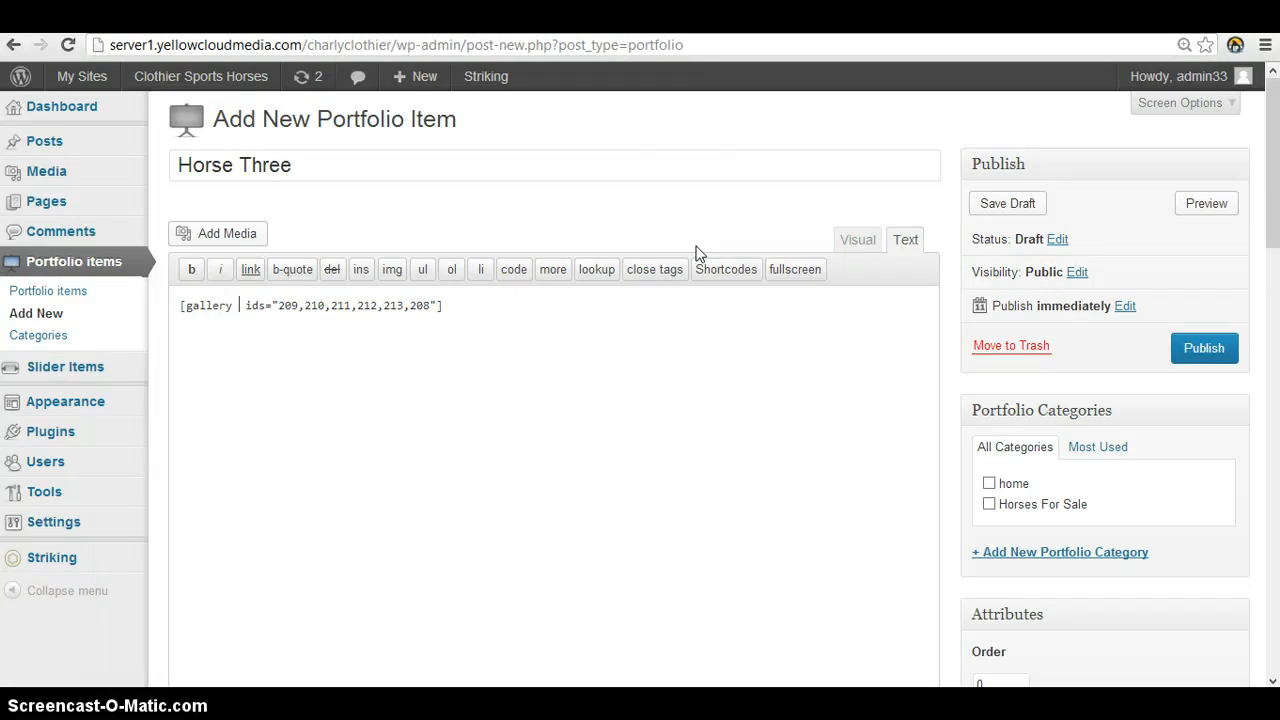
{"action": "type", "text": "link"}
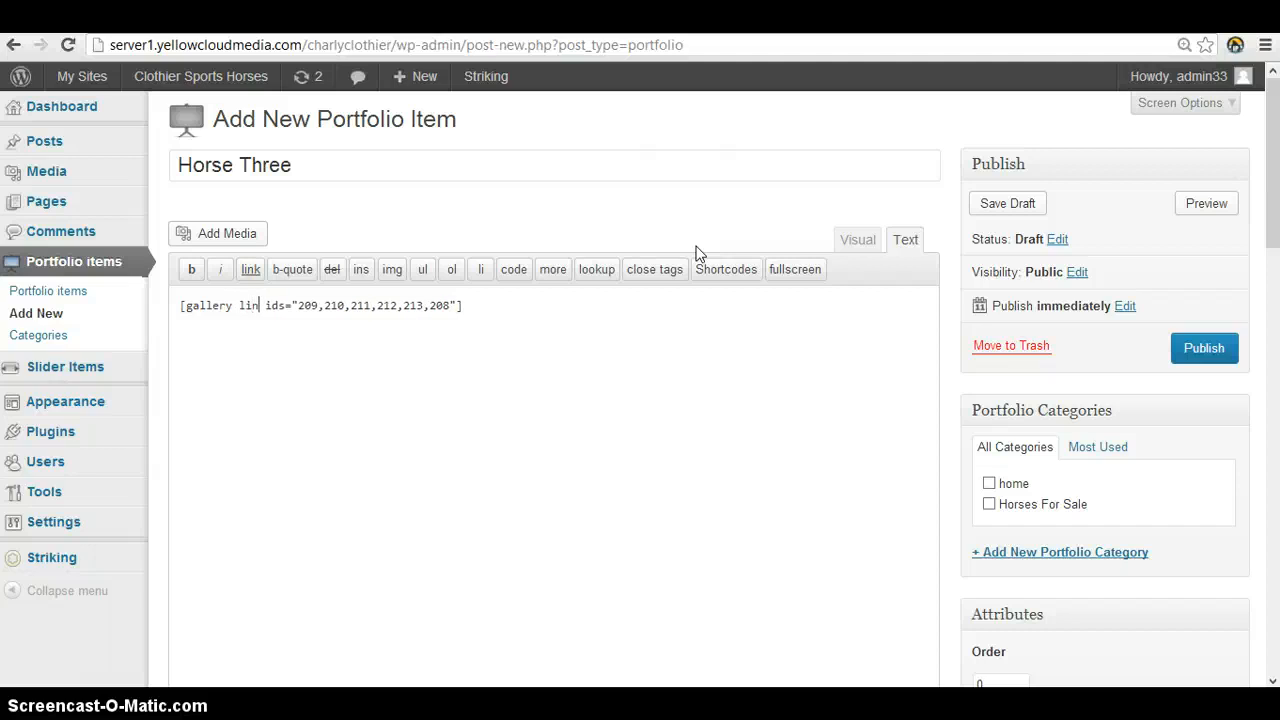
{"action": "type", "text": "="}
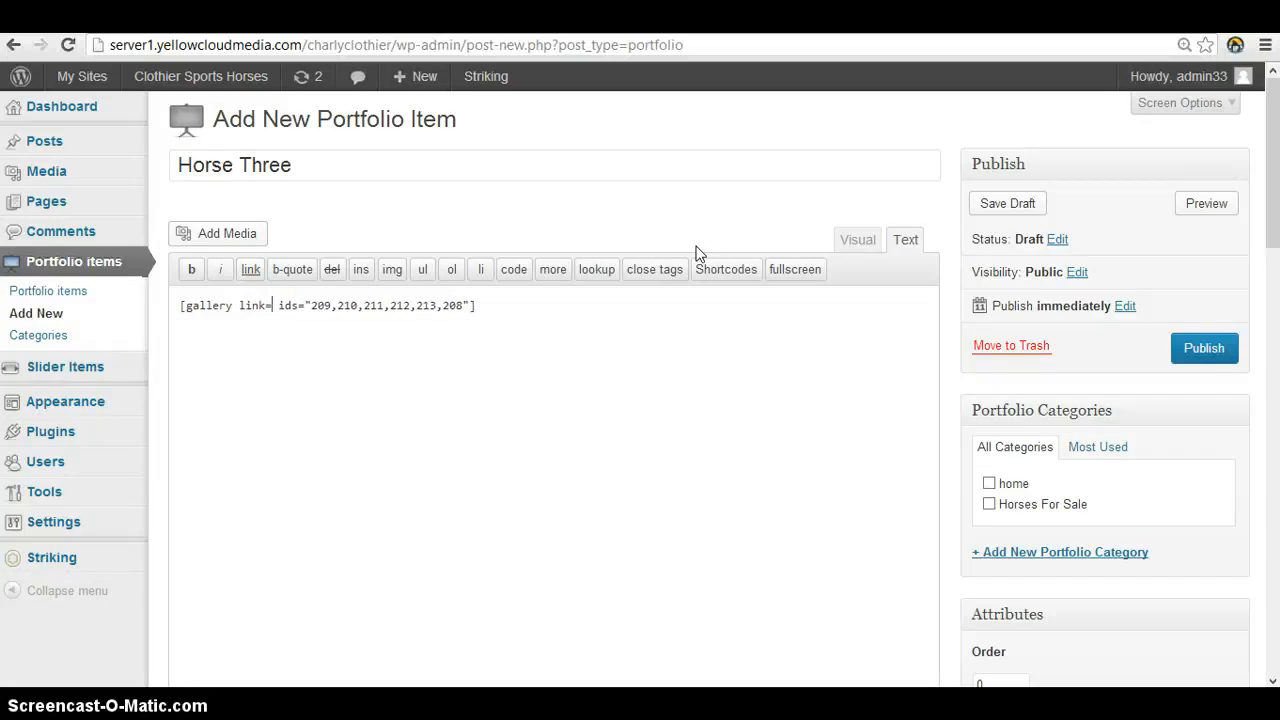
{"action": "type", "text": "\""}
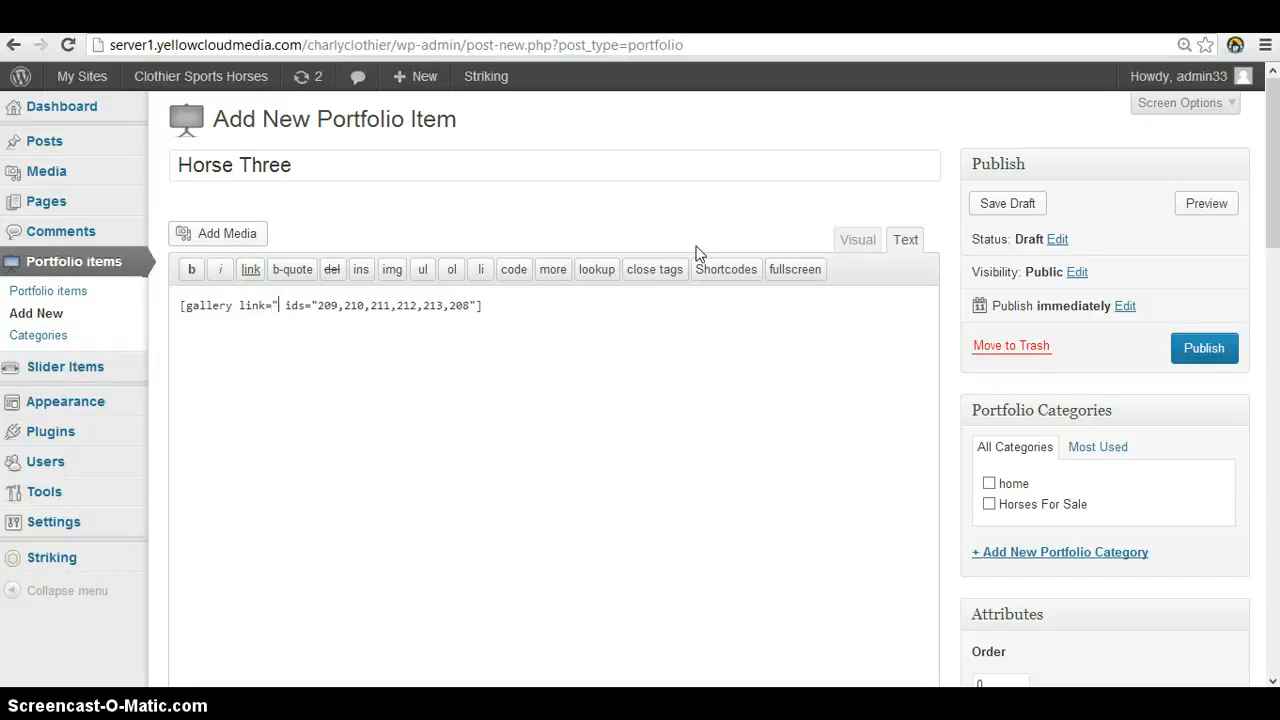
{"action": "type", "text": "file"}
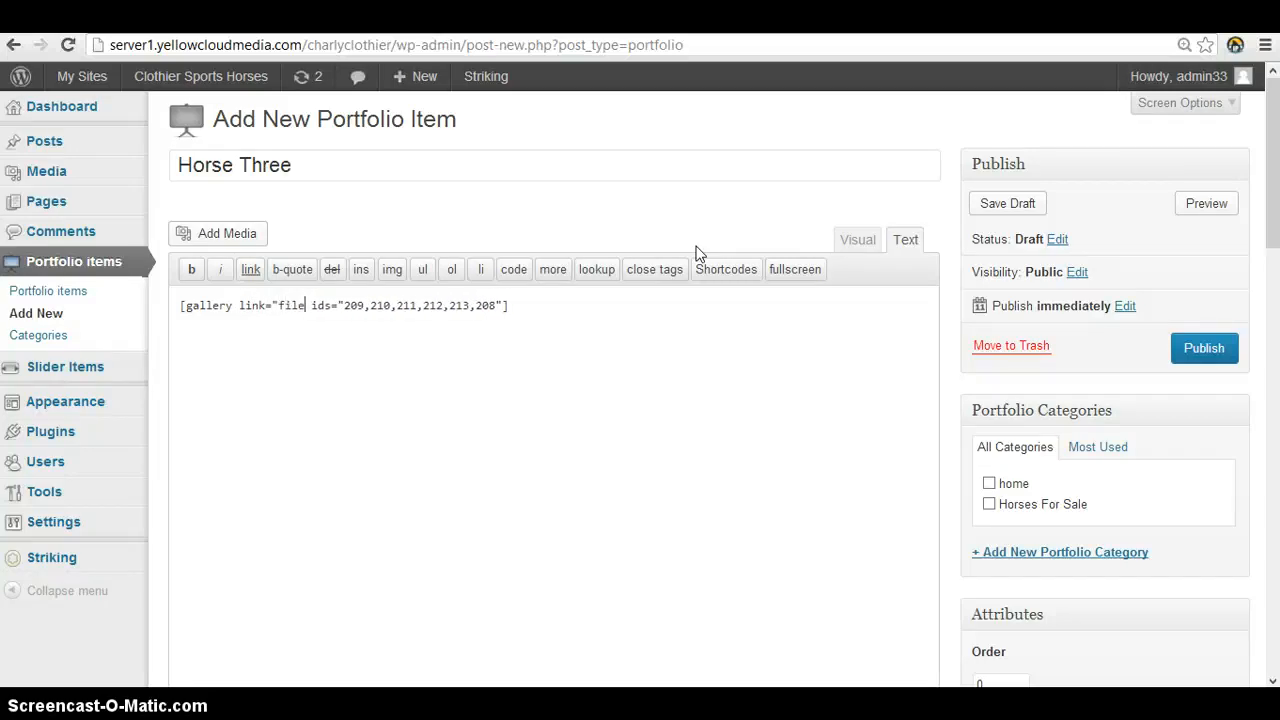
{"action": "type", "text": "\""}
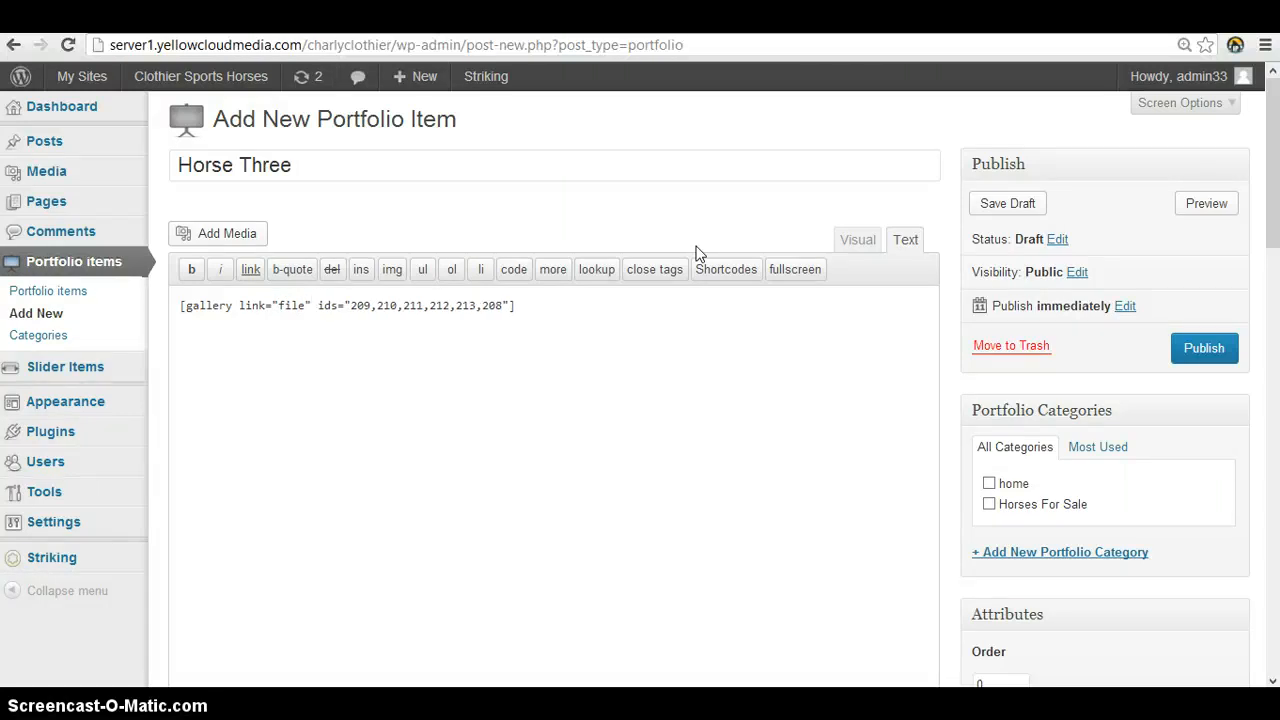
Switch the portfolio item's content from the text view back to the visual view
{"action": "left_click", "coordinate": [657, 294]}
{"action": "left_click", "coordinate": [906, 246]}
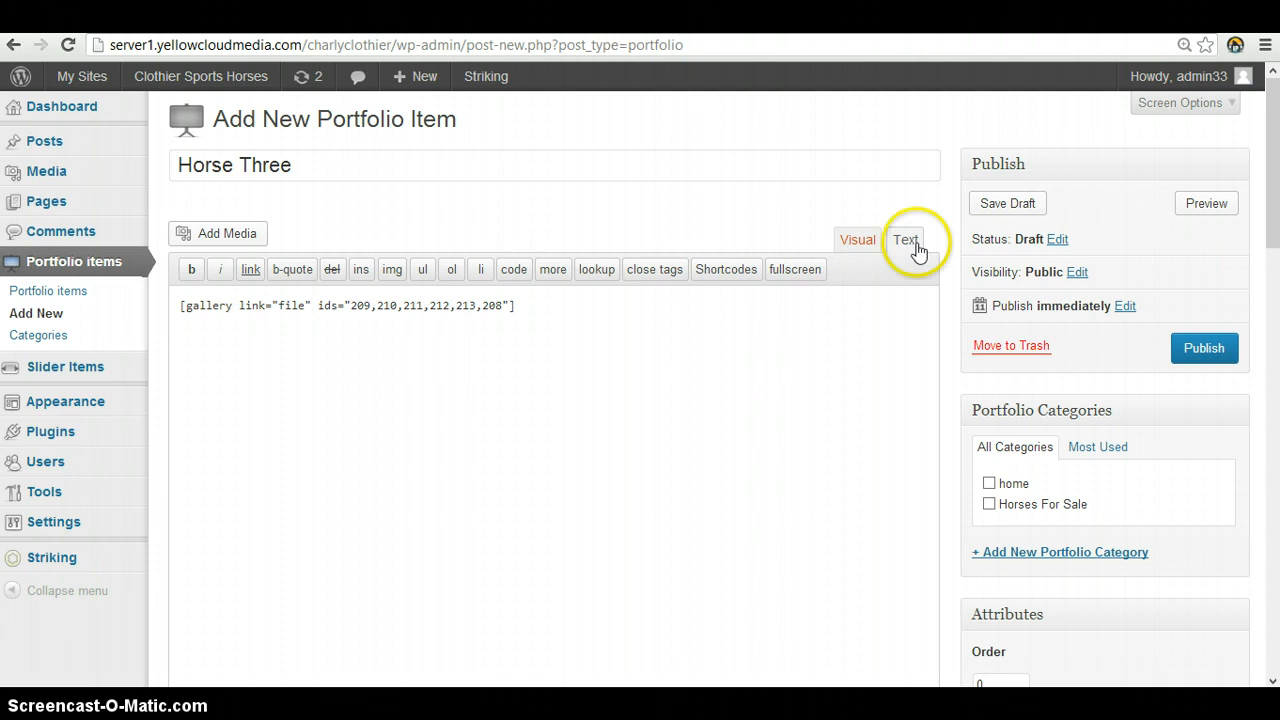
{"action": "left_click", "coordinate": [857, 242]}
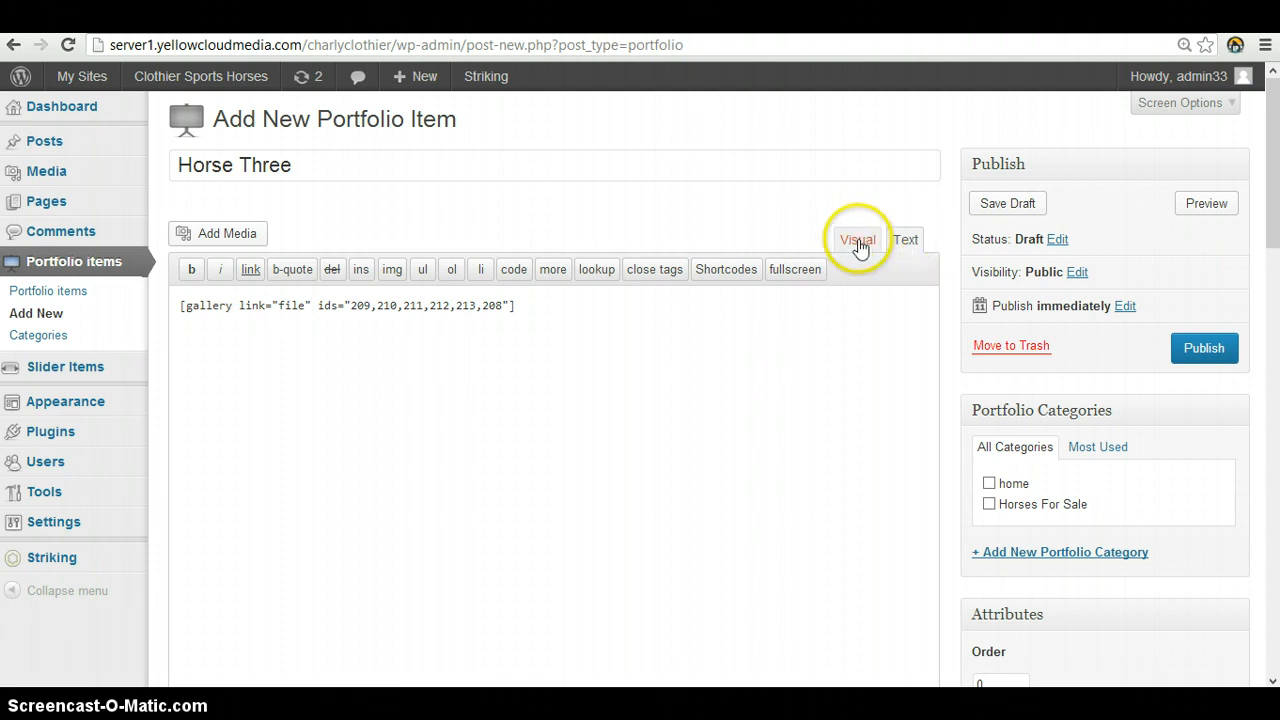
{"action": "left_click", "coordinate": [858, 244]}
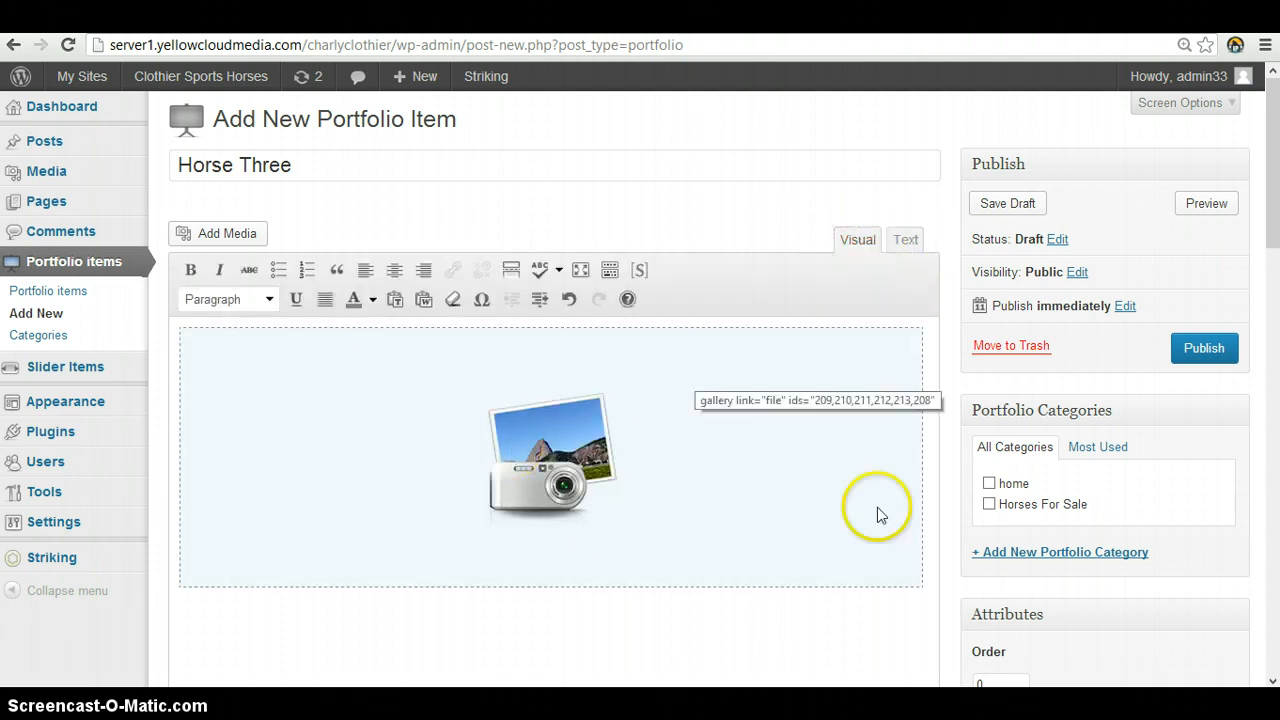
Below the gallery, write "Horse Three" followed by a line of "asd" placeholder text
{"action": "left_click", "coordinate": [854, 614]}
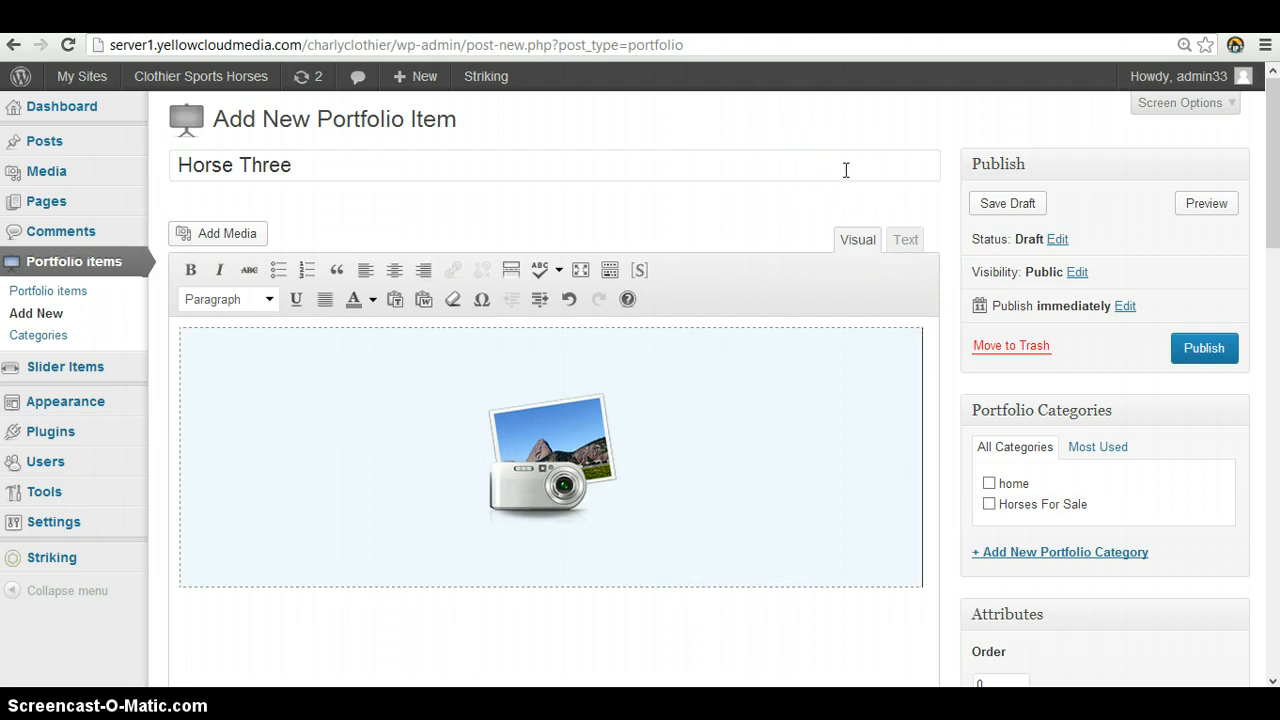
{"action": "left_click", "coordinate": [184, 609]}
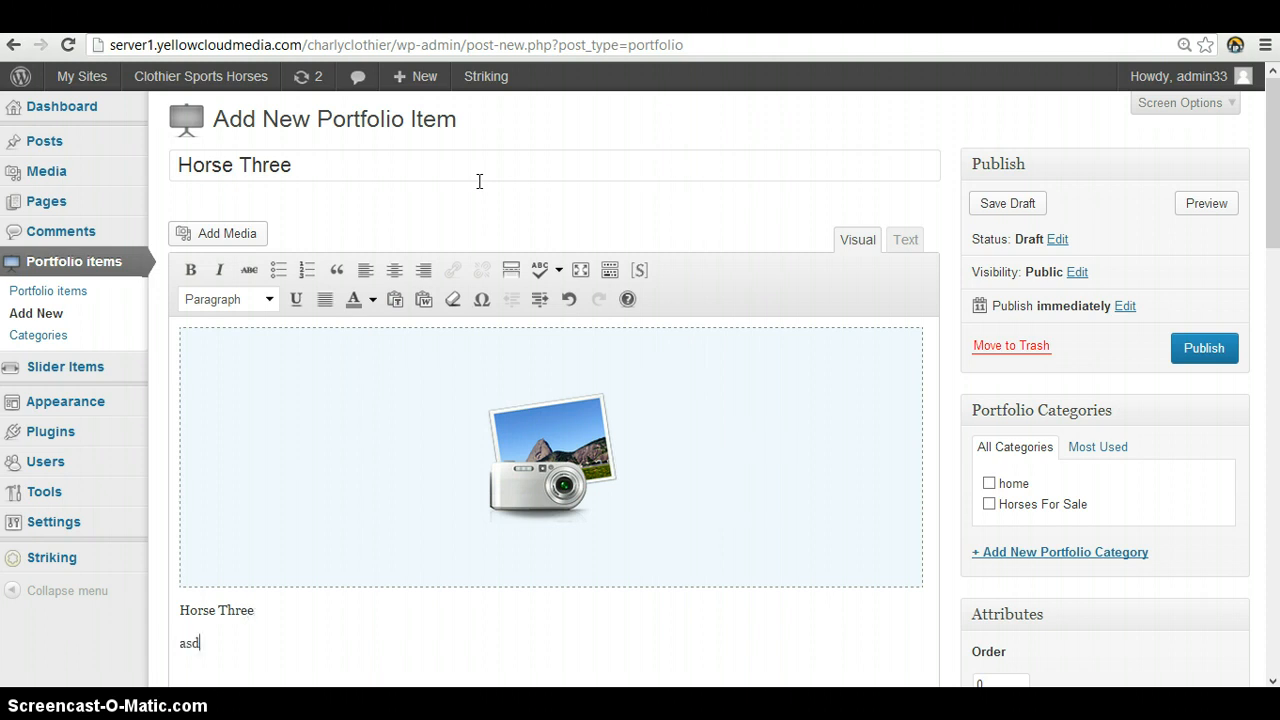
{"action": "type", "text": "asd asd asd asdas d asd asda sdasd asdas dasd"}
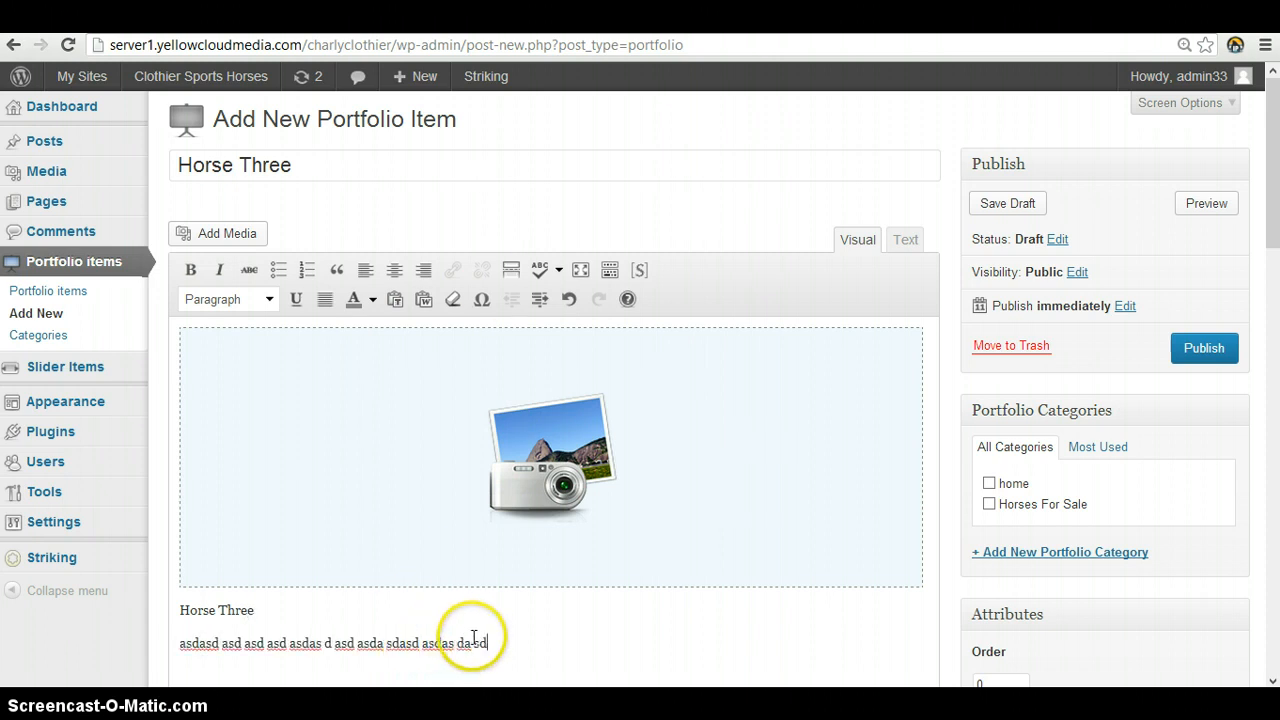
Copy the placeholder line, paste it repeatedly to form a long paragraph, and add blank lines after it
{"action": "left_click_drag", "start_coordinate": [497, 641], "coordinate": [172, 641]}
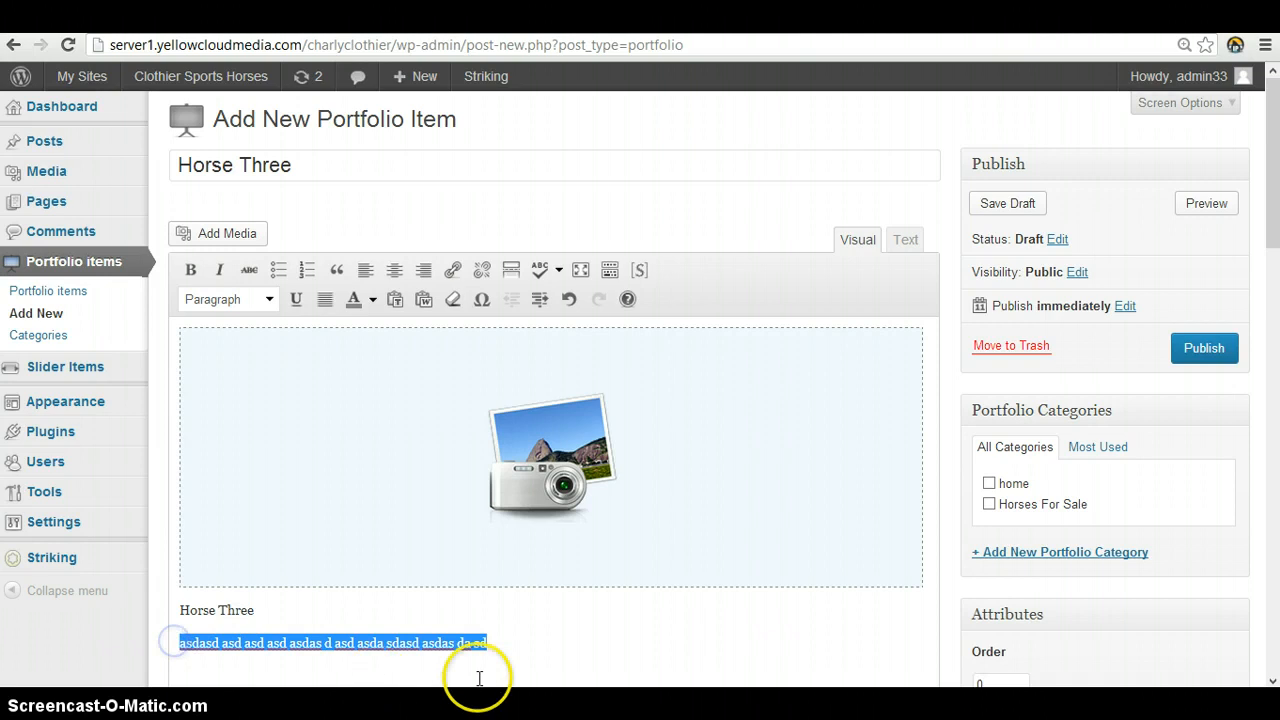
{"action": "key", "text": "ctrl+c"}
{"action": "key", "text": "ctrl+v"}
{"action": "key", "text": "ctrl+v"}
{"action": "key", "text": "ctrl+v"}
{"action": "key", "text": "ctrl+v"}
{"action": "key", "text": "ctrl+v"}
{"action": "key", "text": "ctrl+v"}
{"action": "key", "text": "ctrl+v"}
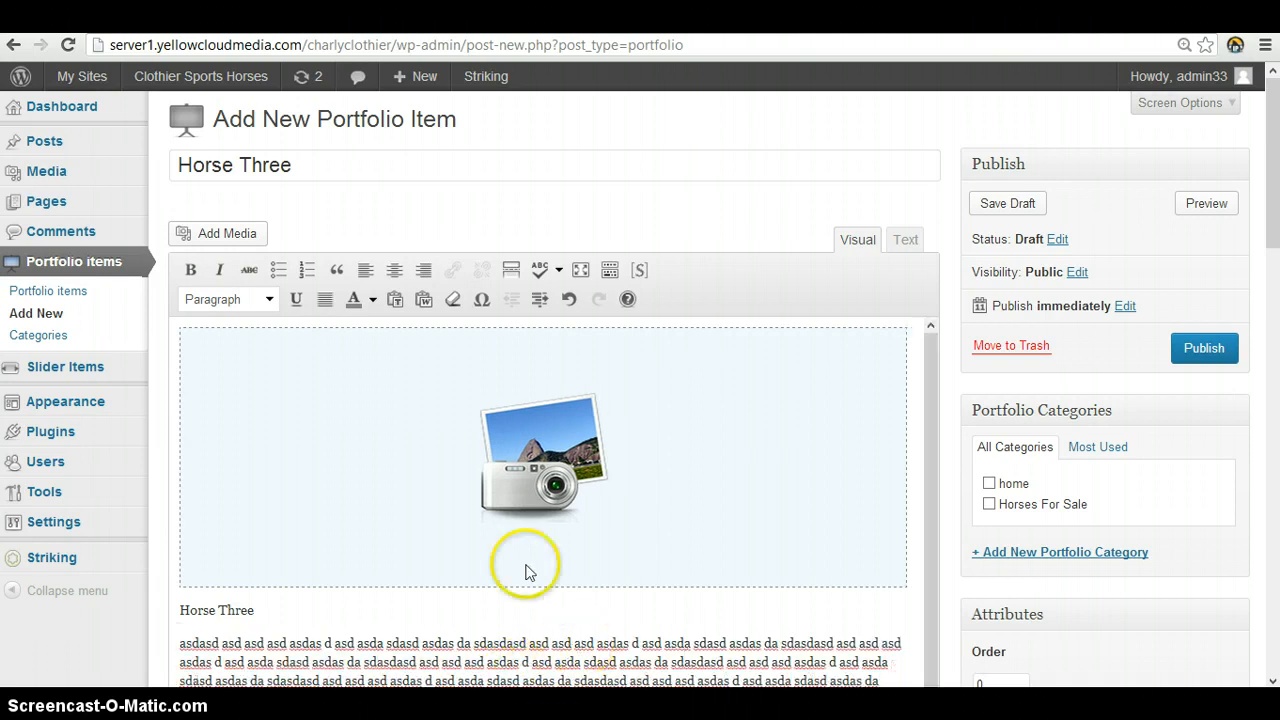
{"action": "key", "text": "Return"}
{"action": "key", "text": "Return"}
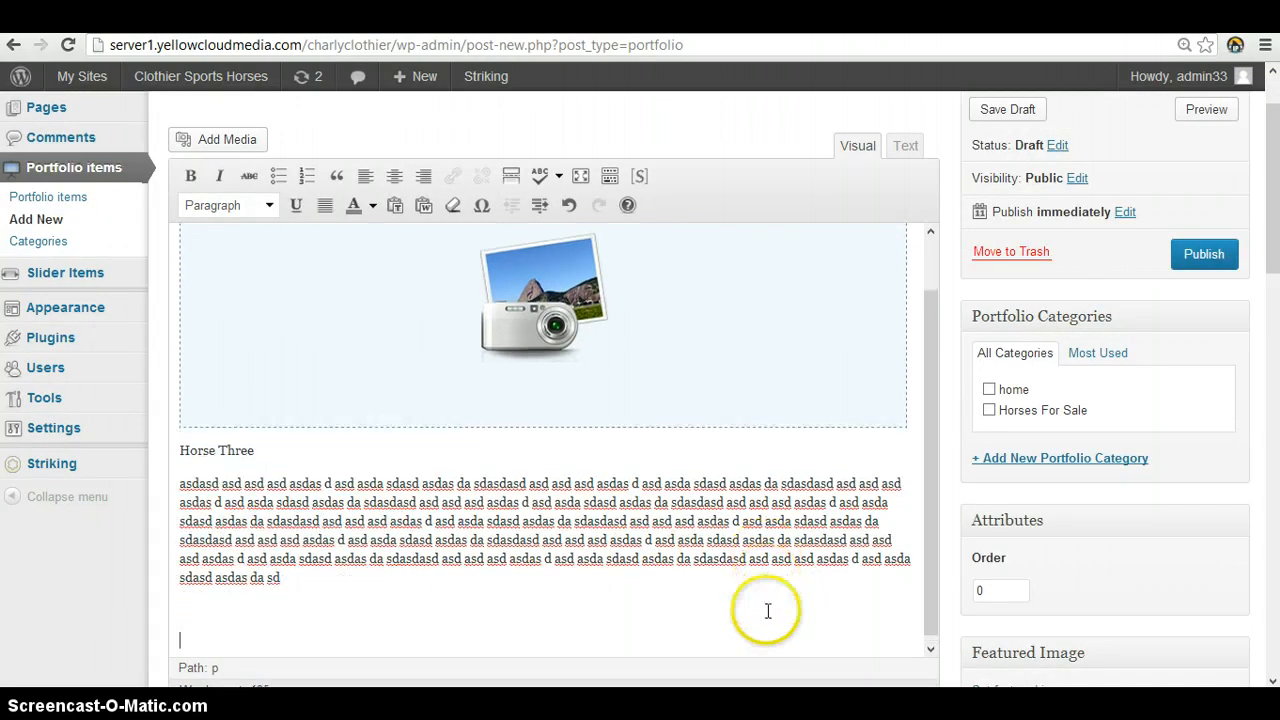
Add four more paragraphs of the copied placeholder text, separated by blank lines
{"action": "key", "text": "ctrl+v"}
{"action": "key", "text": "ctrl+v"}
{"action": "key", "text": "ctrl+v"}
{"action": "key", "text": "Return"}
{"action": "key", "text": "Return"}
{"action": "key", "text": "ctrl+v"}
{"action": "key", "text": "ctrl+v"}
{"action": "key", "text": "ctrl+v"}
{"action": "key", "text": "ctrl+v"}
{"action": "key", "text": "ctrl+v"}
{"action": "key", "text": "Return"}
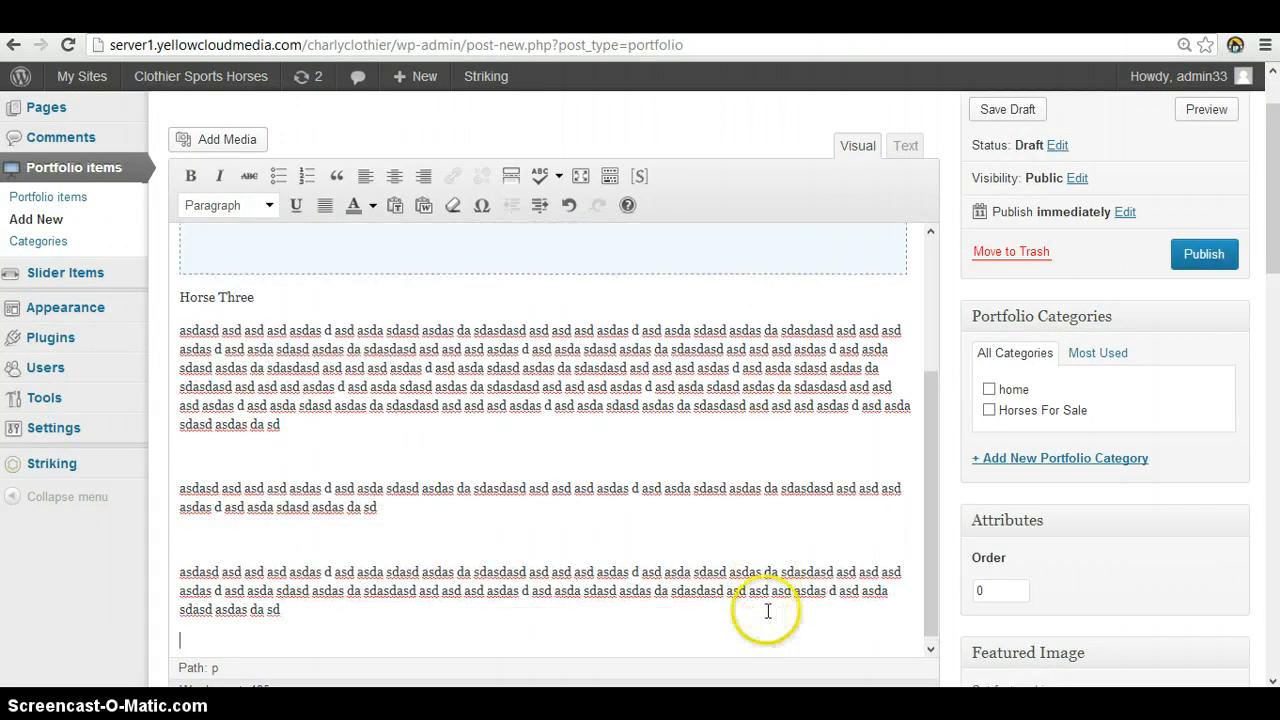
{"action": "key", "text": "Return"}
{"action": "key", "text": "Return"}
{"action": "key", "text": "ctrl+v"}
{"action": "key", "text": "ctrl+v"}
{"action": "key", "text": "ctrl+v"}
{"action": "key", "text": "Return"}
{"action": "key", "text": "Return"}
{"action": "key", "text": "ctrl+v"}
{"action": "key", "text": "ctrl+v"}
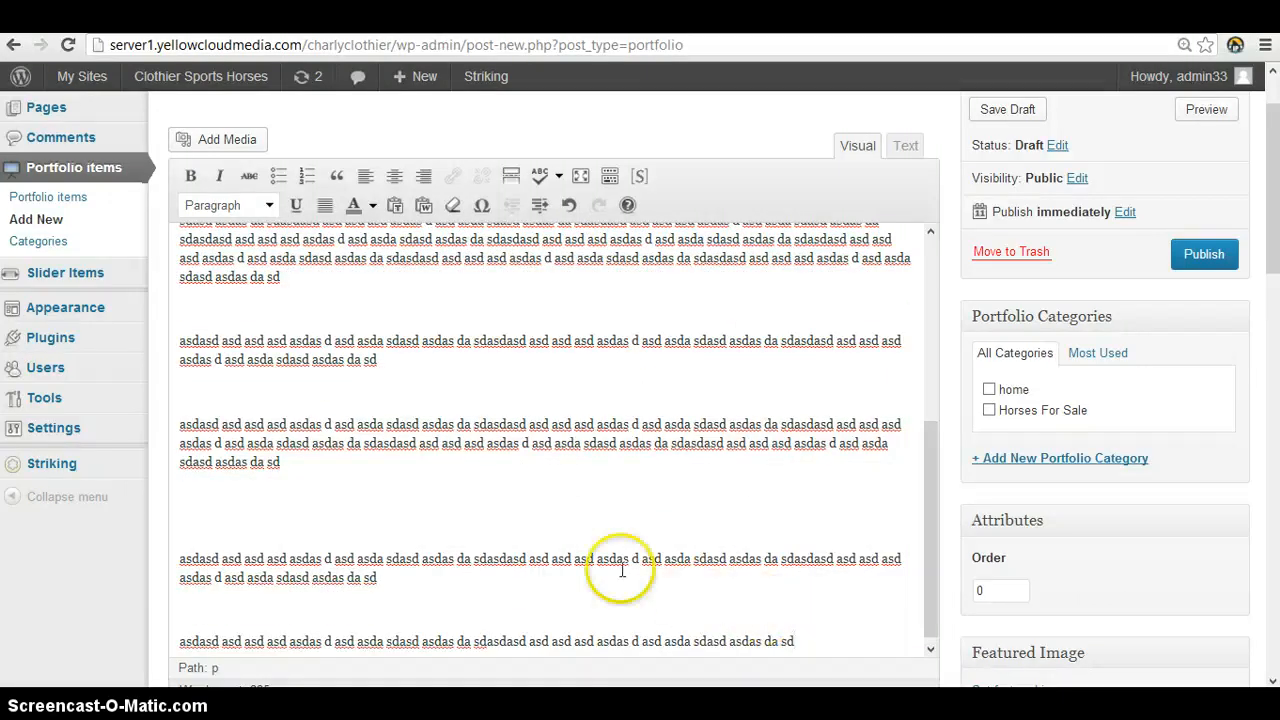
Assign the portfolio item to the Horses For Sale category
{"action": "scroll", "coordinate": [600, 555], "scroll_direction": "up", "scroll_amount": 10}
{"action": "scroll", "coordinate": [412, 550], "scroll_direction": "up", "scroll_amount": 2}
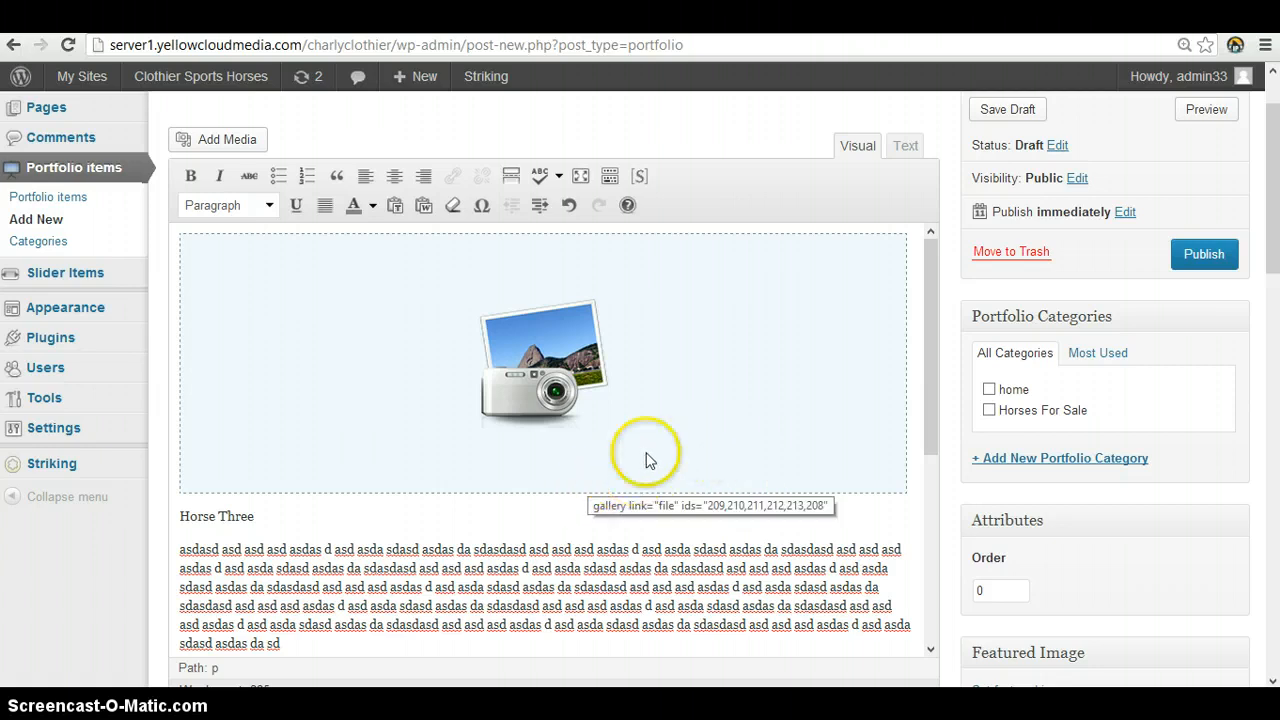
{"action": "scroll", "coordinate": [573, 449], "scroll_direction": "down", "scroll_amount": 2}
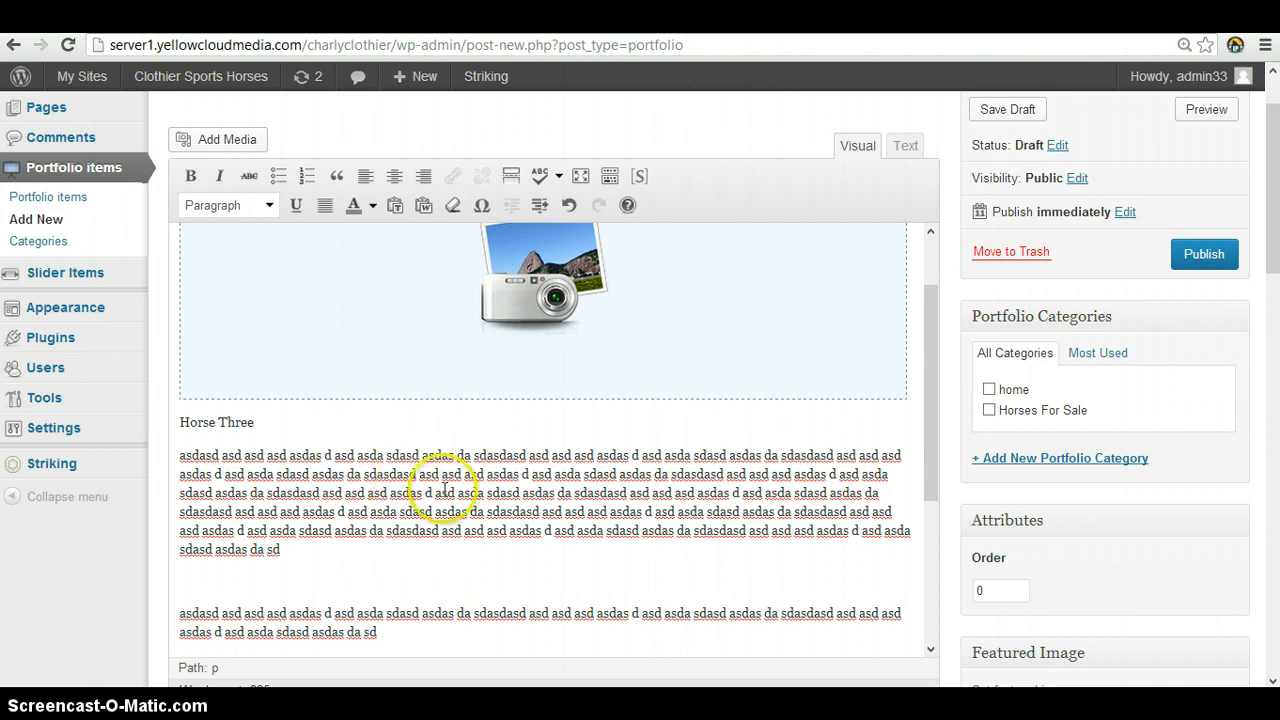
{"action": "scroll", "coordinate": [597, 485], "scroll_direction": "up", "scroll_amount": 4}
{"action": "scroll", "coordinate": [610, 420], "scroll_direction": "down", "scroll_amount": 6}
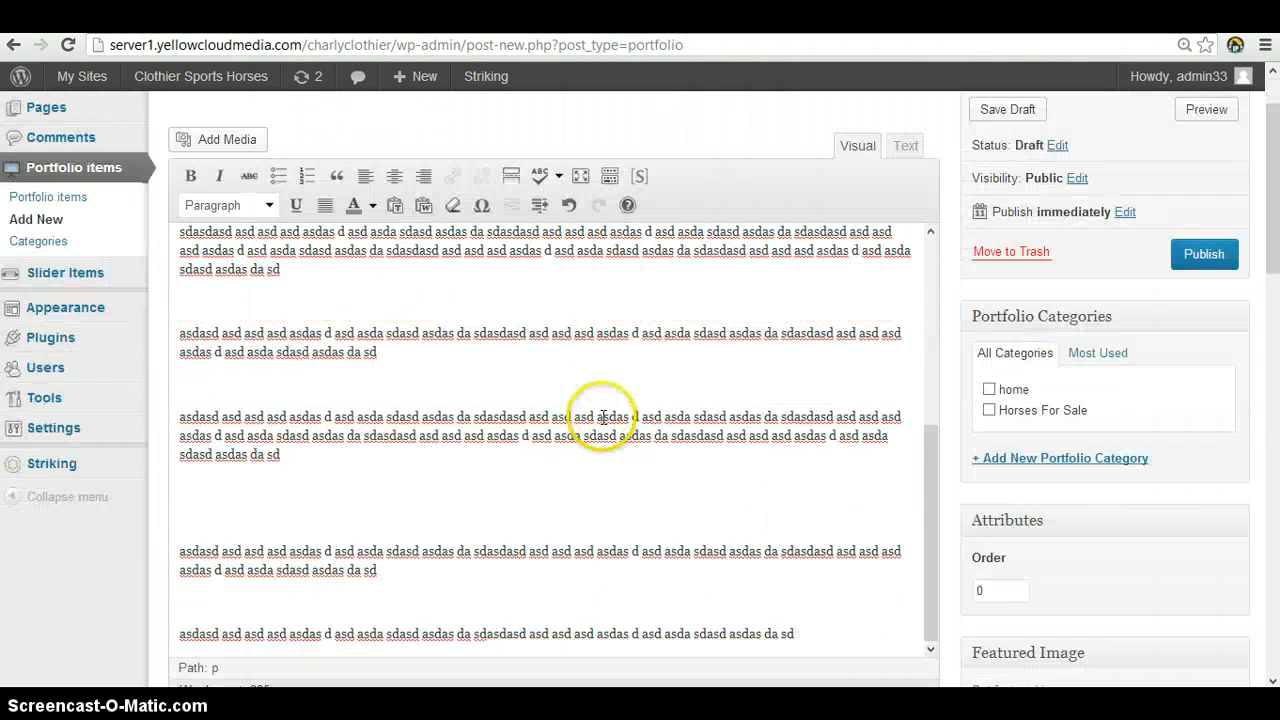
{"action": "scroll", "coordinate": [603, 417], "scroll_direction": "up", "scroll_amount": 6}
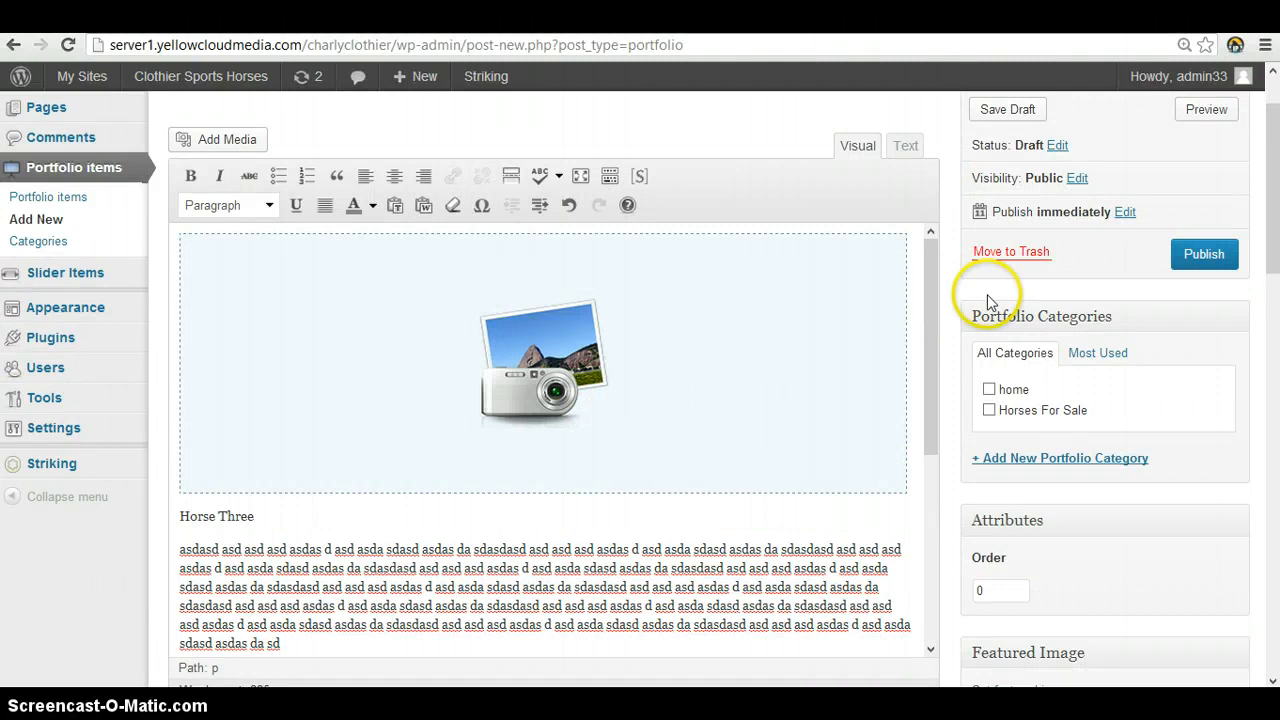
{"action": "left_click", "coordinate": [986, 411]}
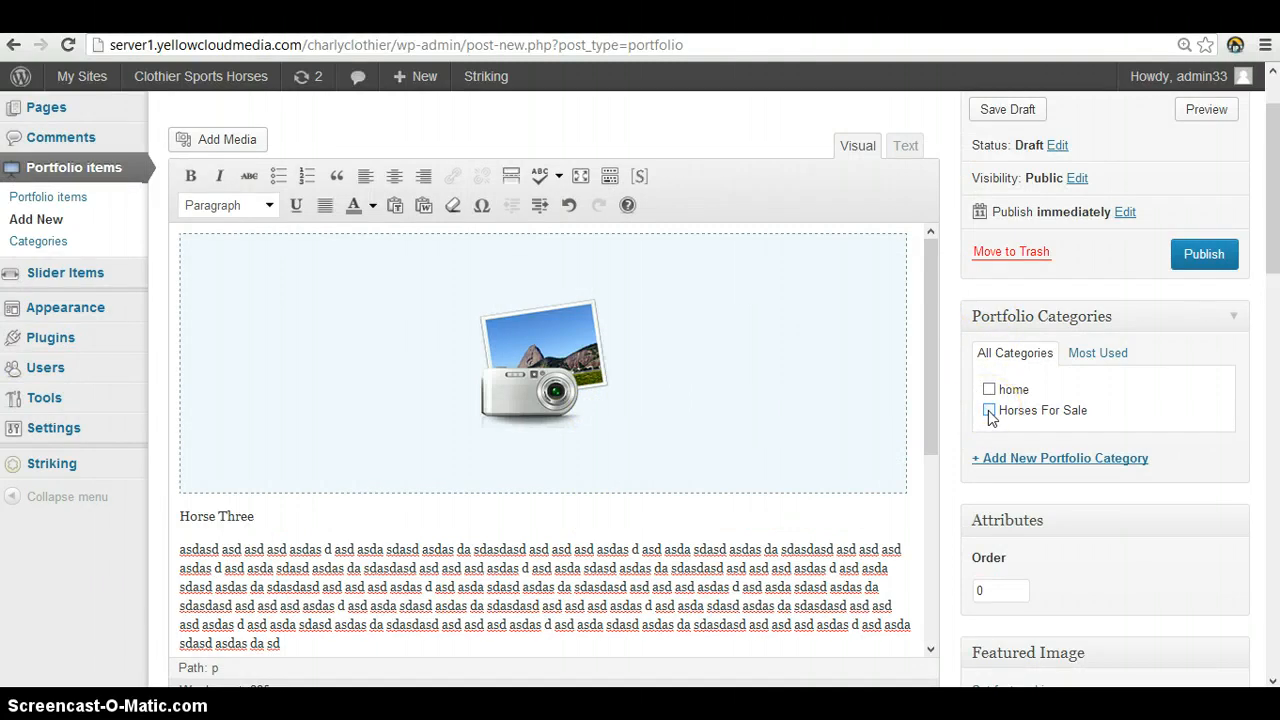
{"action": "left_click", "coordinate": [989, 411]}
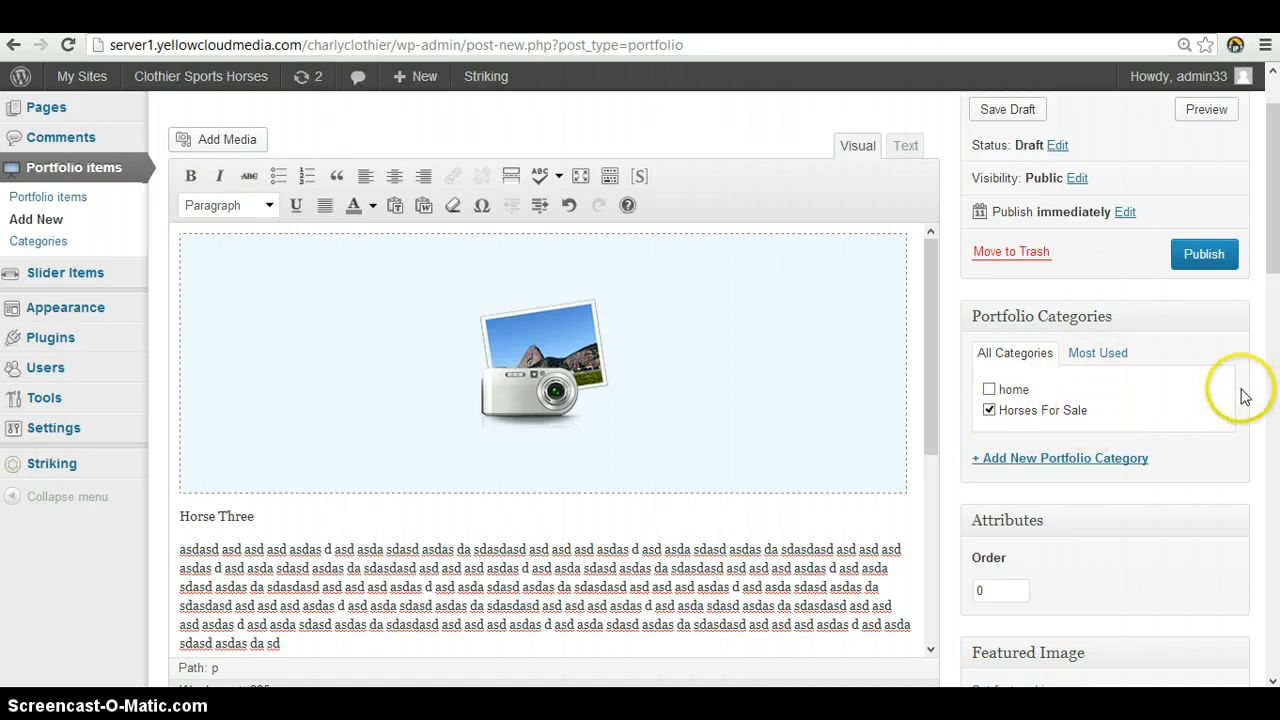
Set Horse.jpg from the media library as the portfolio item's featured image
{"action": "scroll", "coordinate": [1234, 391], "scroll_direction": "down", "scroll_amount": 3}
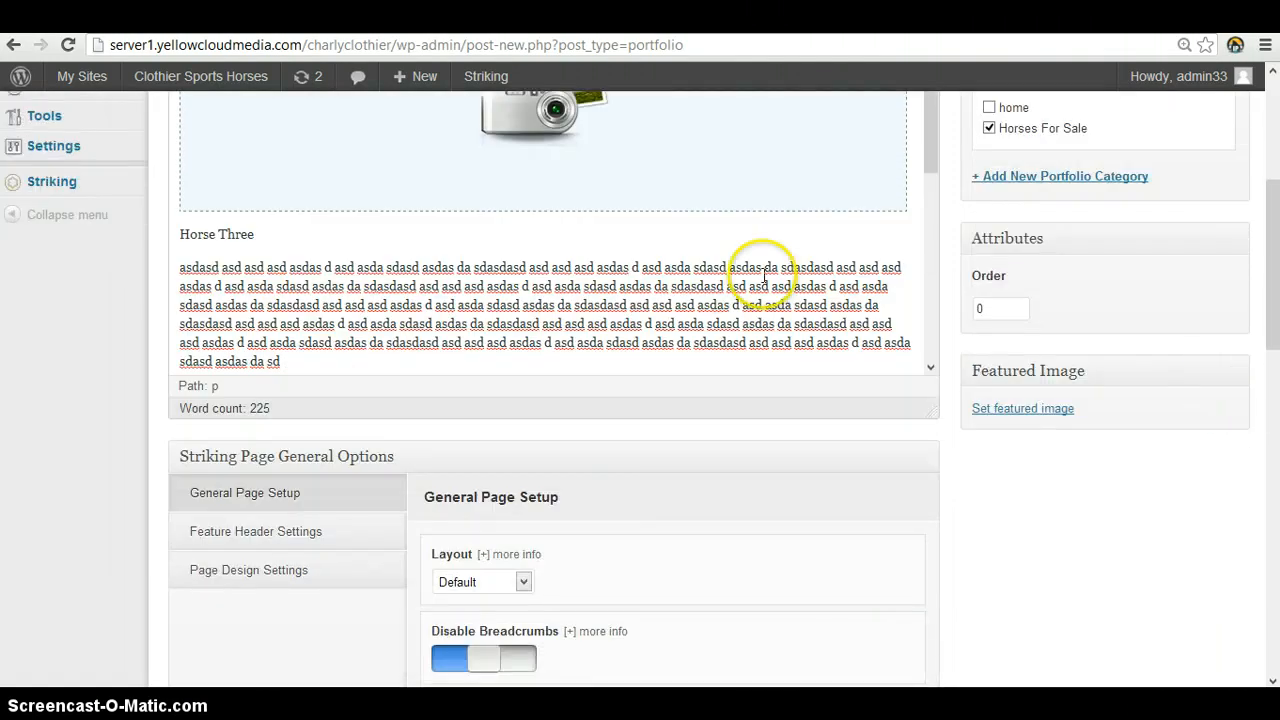
{"action": "left_click", "coordinate": [1020, 410]}
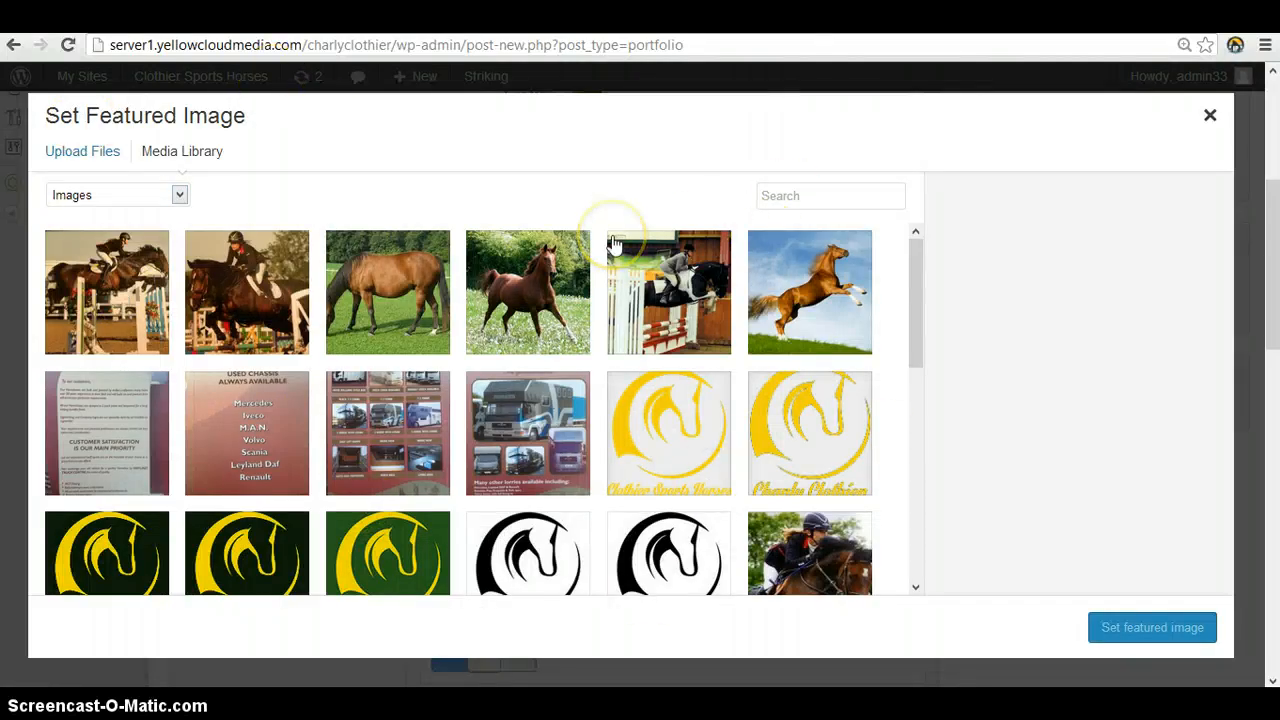
{"action": "left_click", "coordinate": [560, 283]}
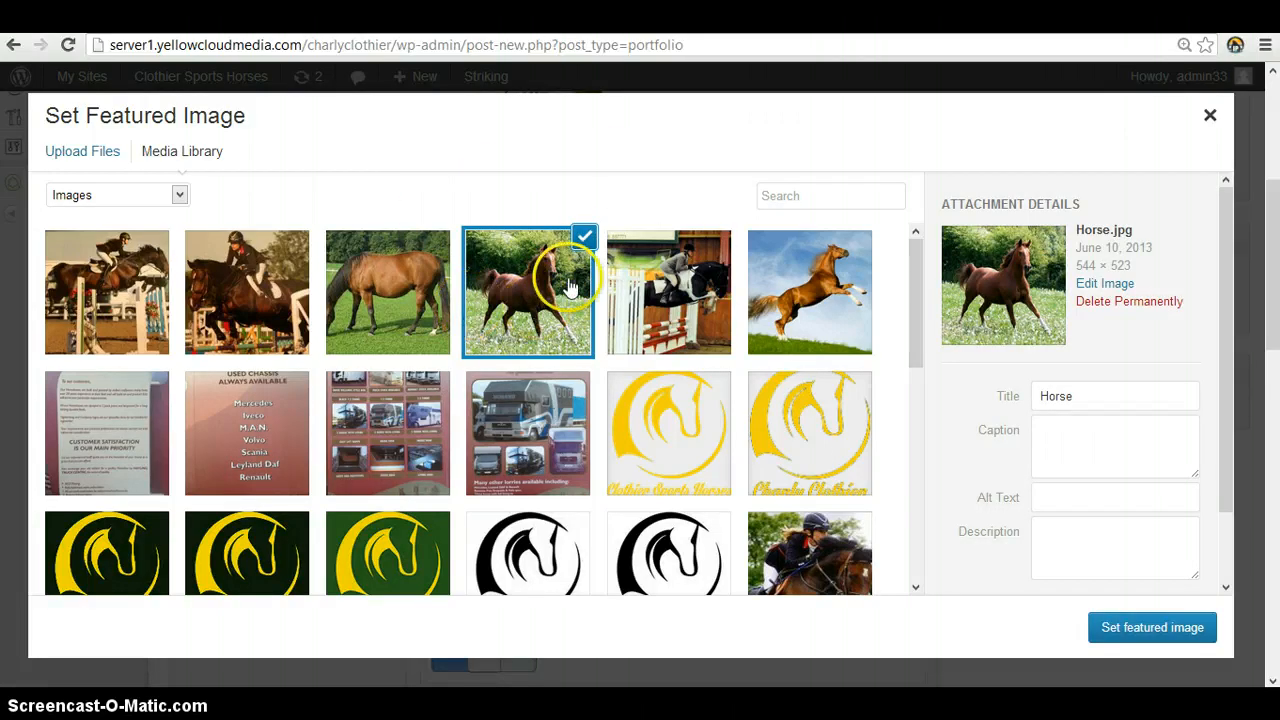
{"action": "left_click", "coordinate": [72, 158]}
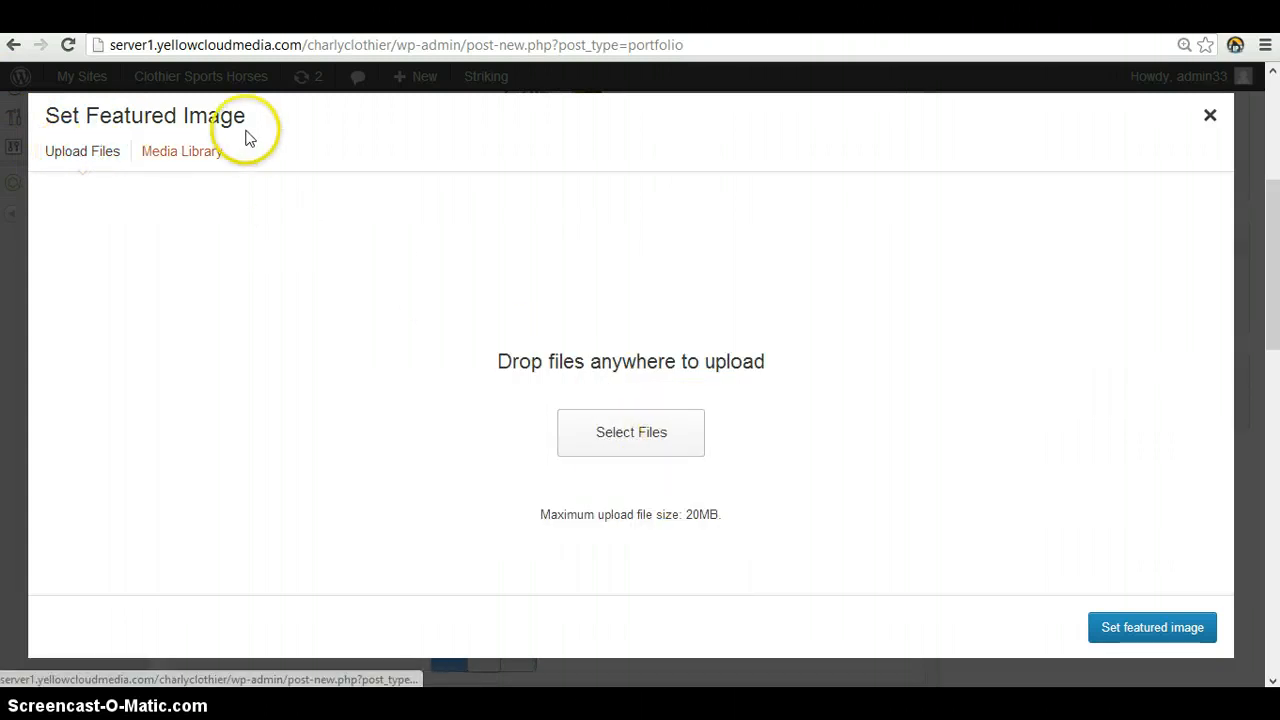
{"action": "left_click", "coordinate": [214, 155]}
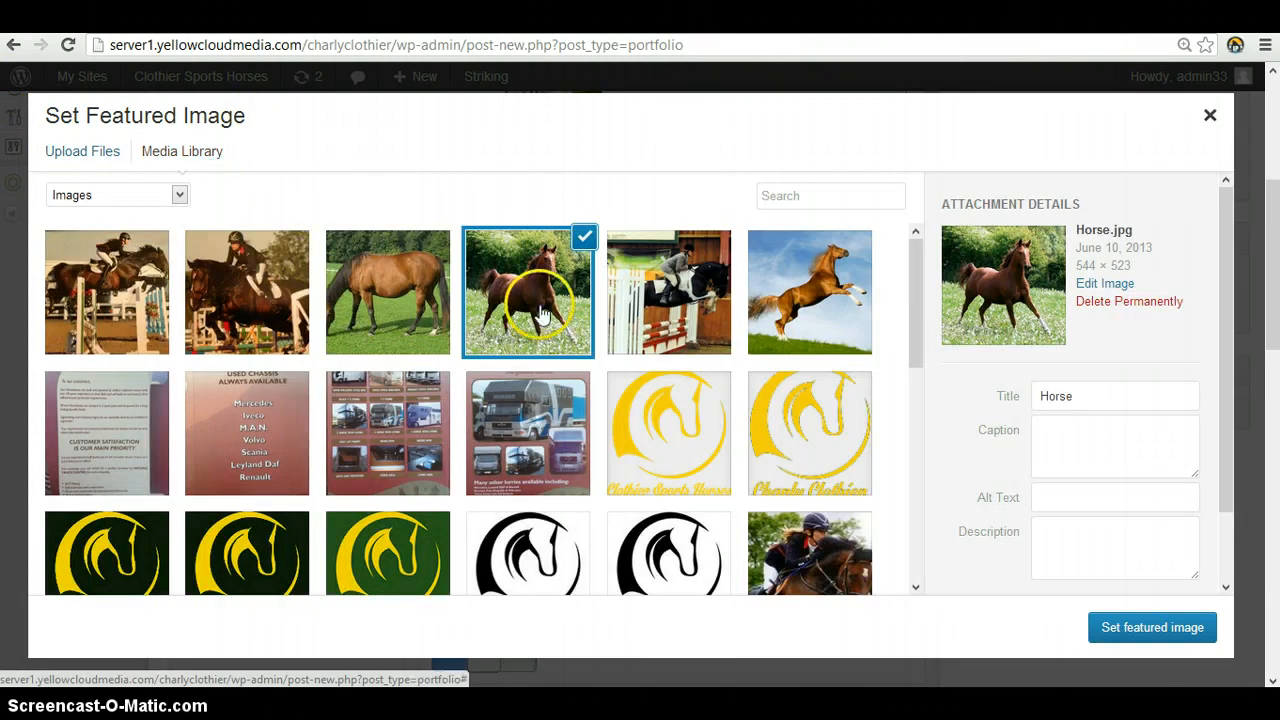
{"action": "left_click", "coordinate": [519, 262]}
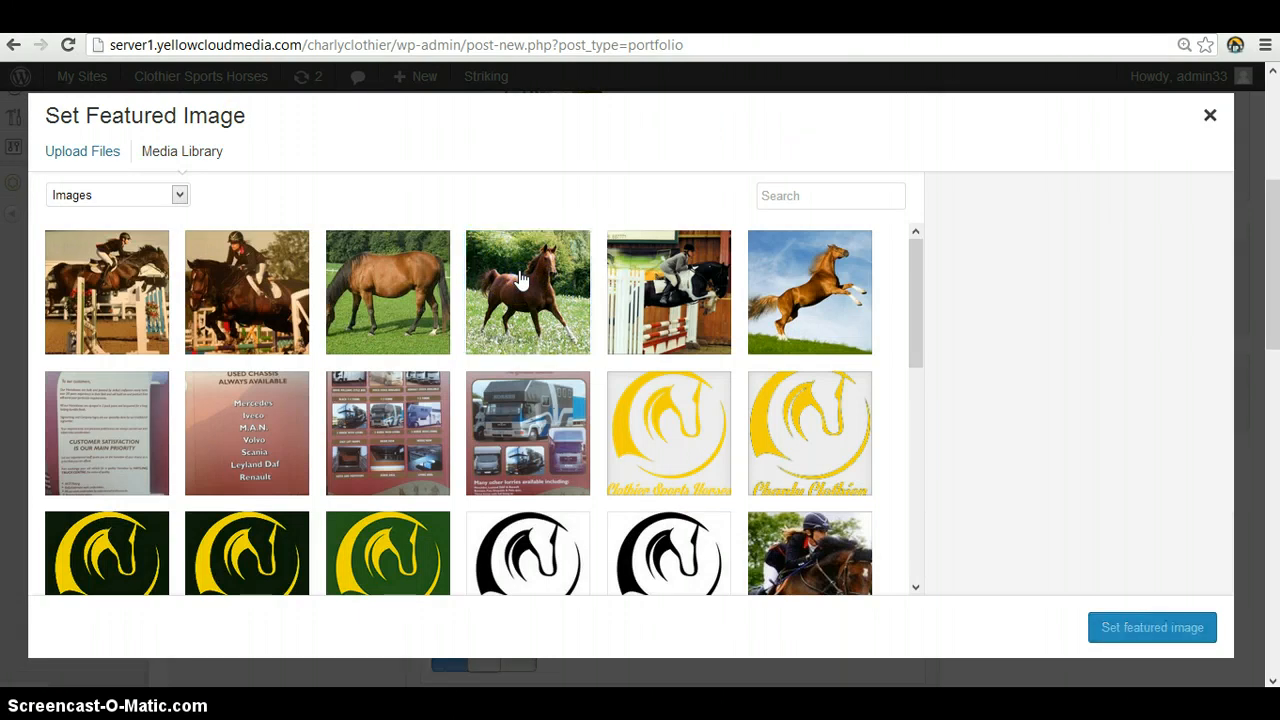
{"action": "left_click", "coordinate": [519, 275]}
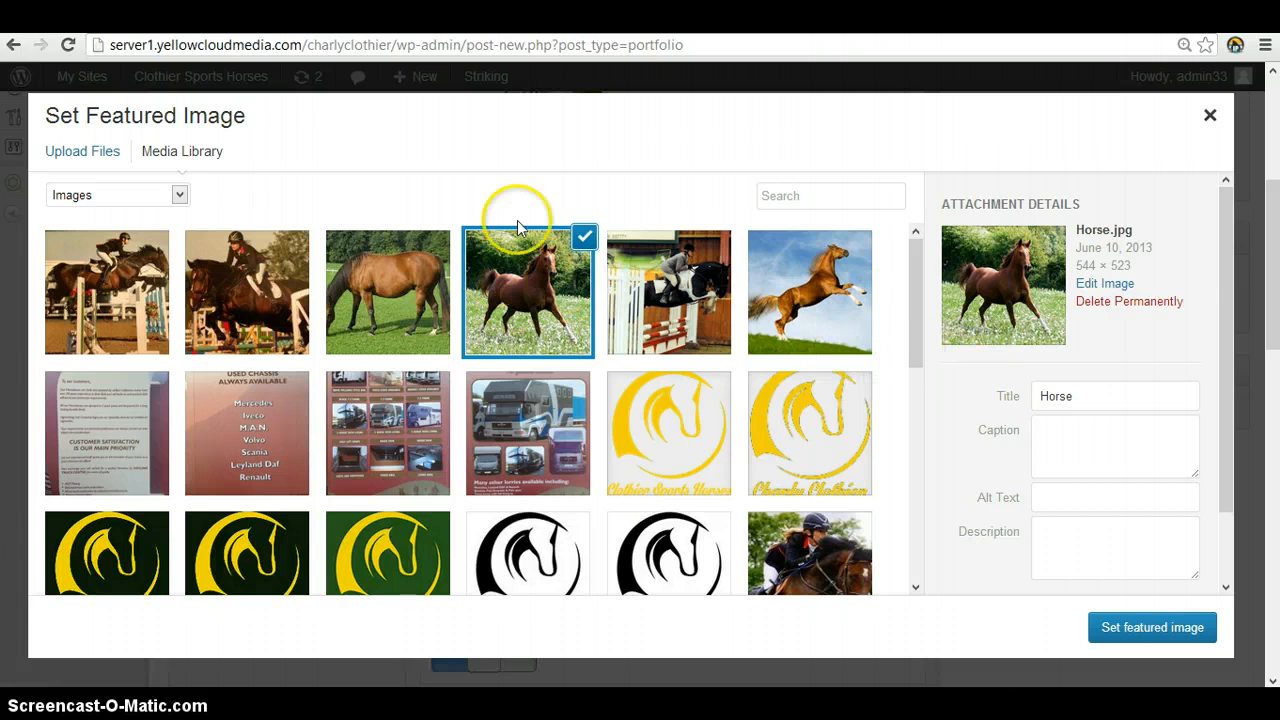
{"action": "scroll", "coordinate": [980, 434], "scroll_direction": "down", "scroll_amount": 2}
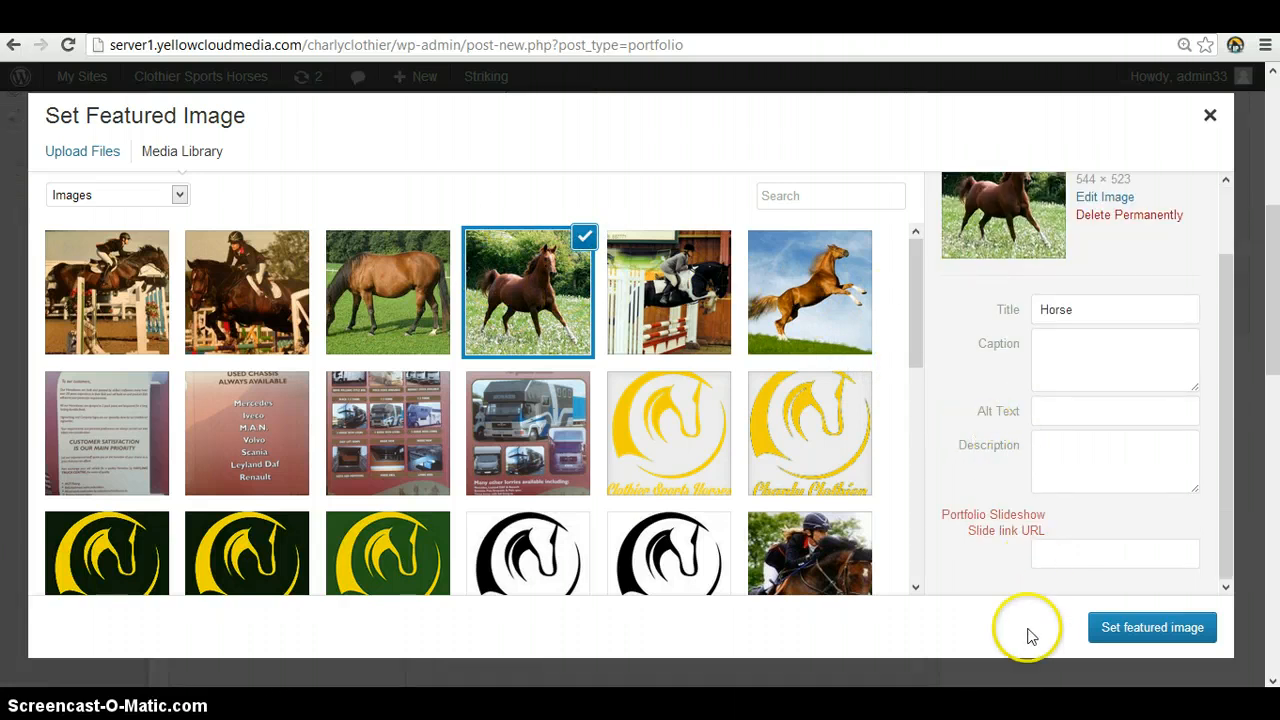
{"action": "left_click", "coordinate": [1182, 628]}
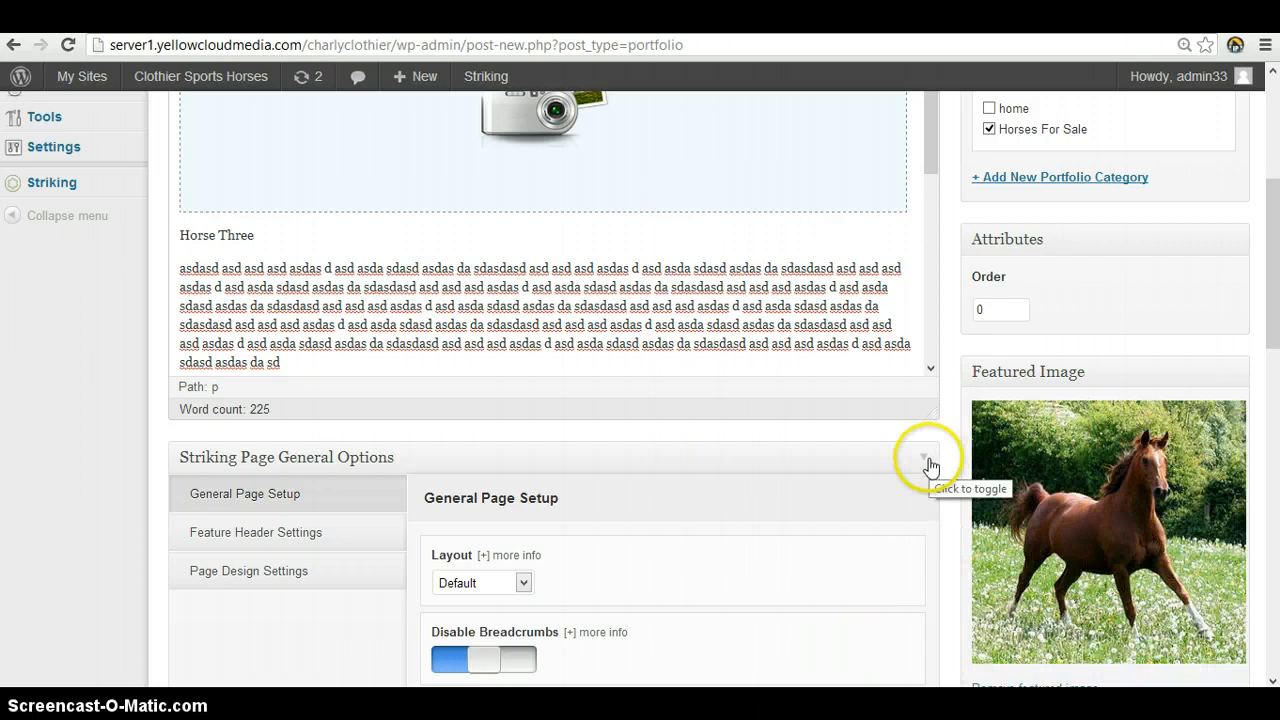
Set the Portfolio Type to Document in the Striking Portfolio Single Options
{"action": "scroll", "coordinate": [684, 420], "scroll_direction": "down", "scroll_amount": 4}
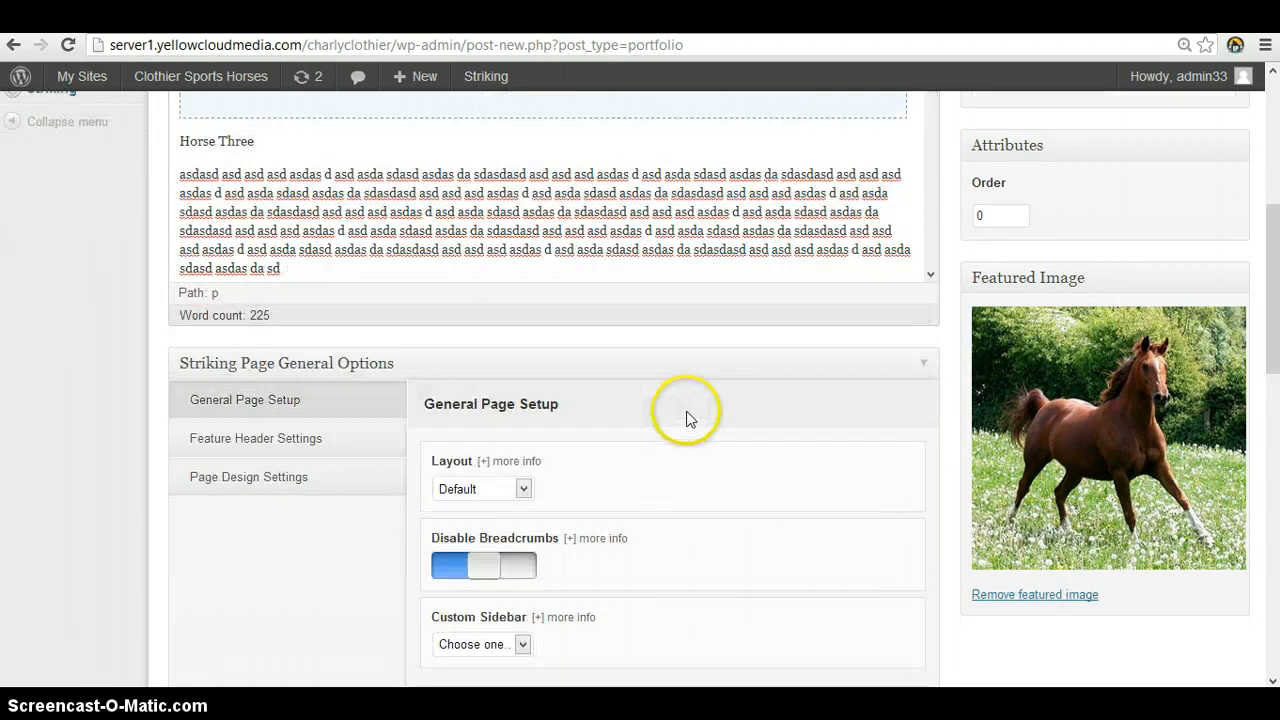
{"action": "scroll", "coordinate": [690, 379], "scroll_direction": "down", "scroll_amount": 3}
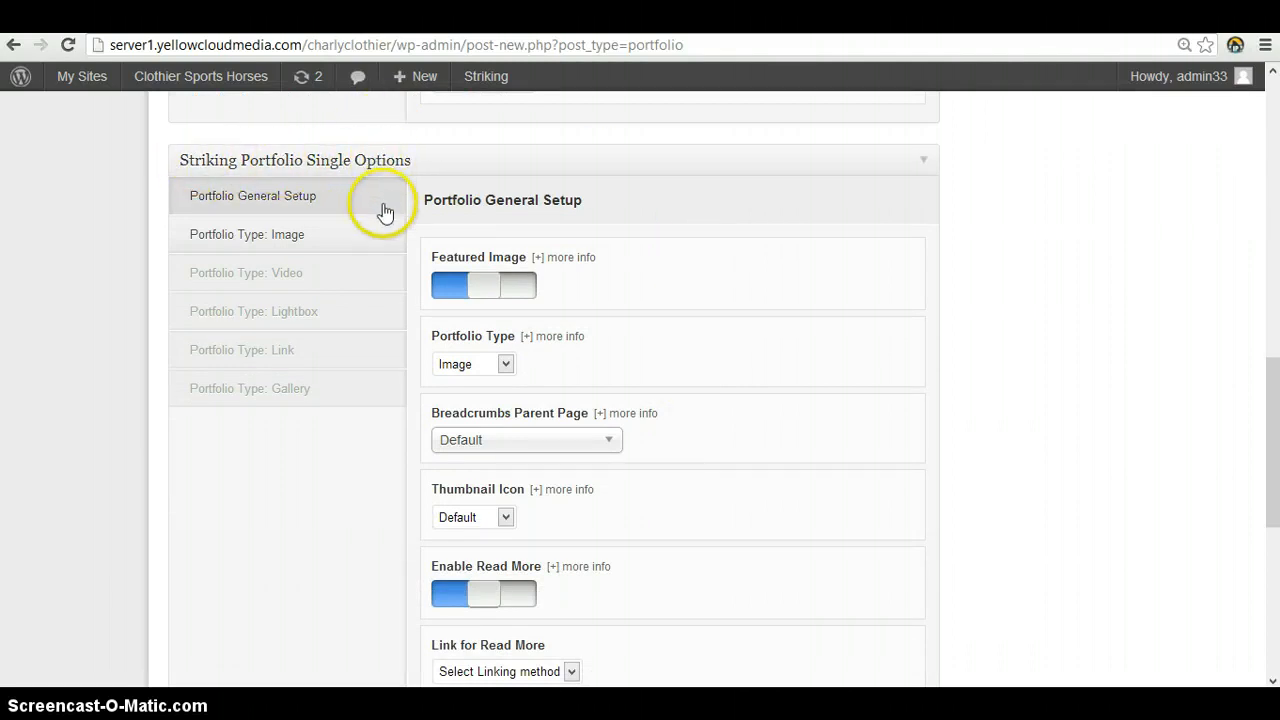
{"action": "left_click", "coordinate": [459, 366]}
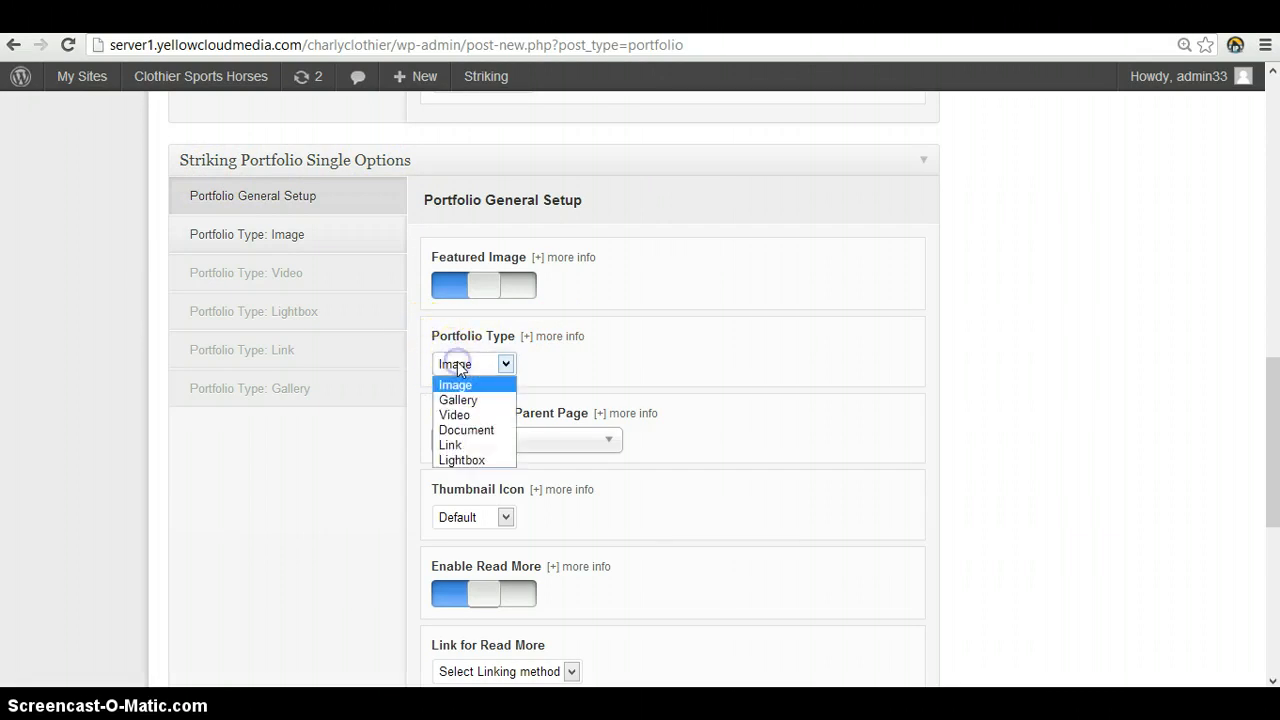
{"action": "left_click", "coordinate": [473, 430]}
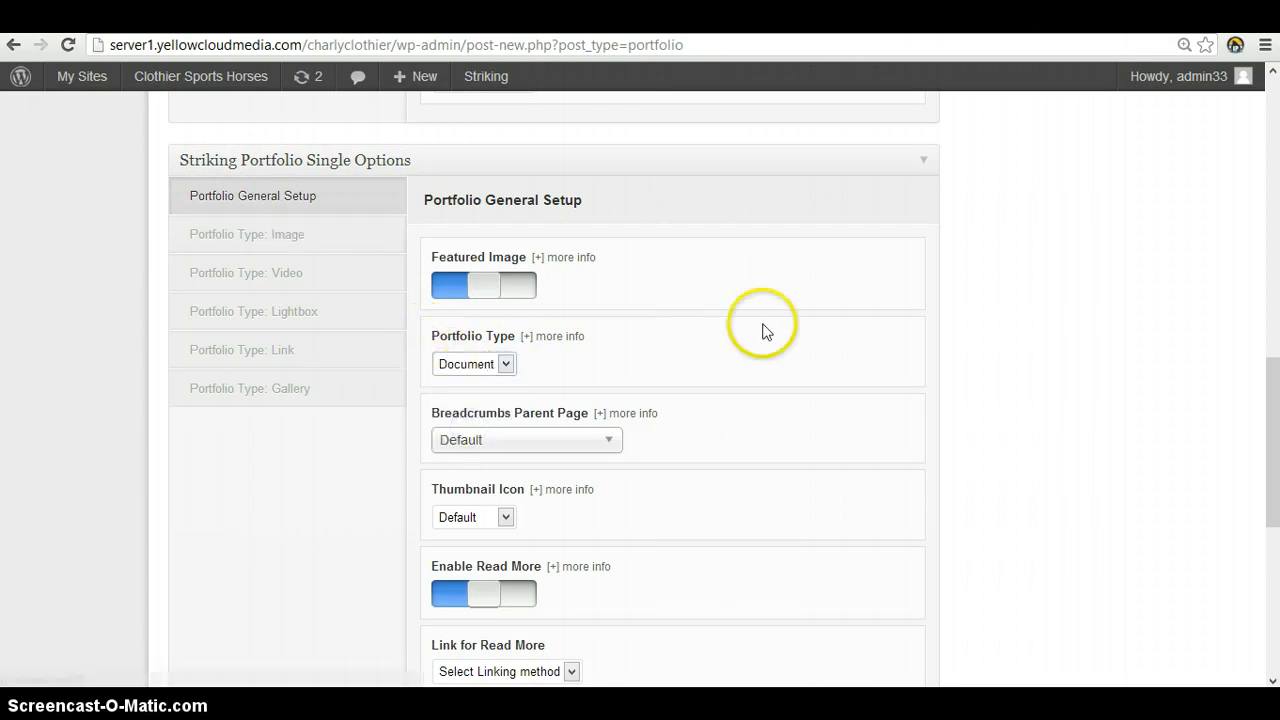
Review the portfolio item's title, gallery, description text, category and featured image
{"action": "scroll", "coordinate": [762, 334], "scroll_direction": "down", "scroll_amount": 2}
{"action": "scroll", "coordinate": [771, 337], "scroll_direction": "up", "scroll_amount": 12}
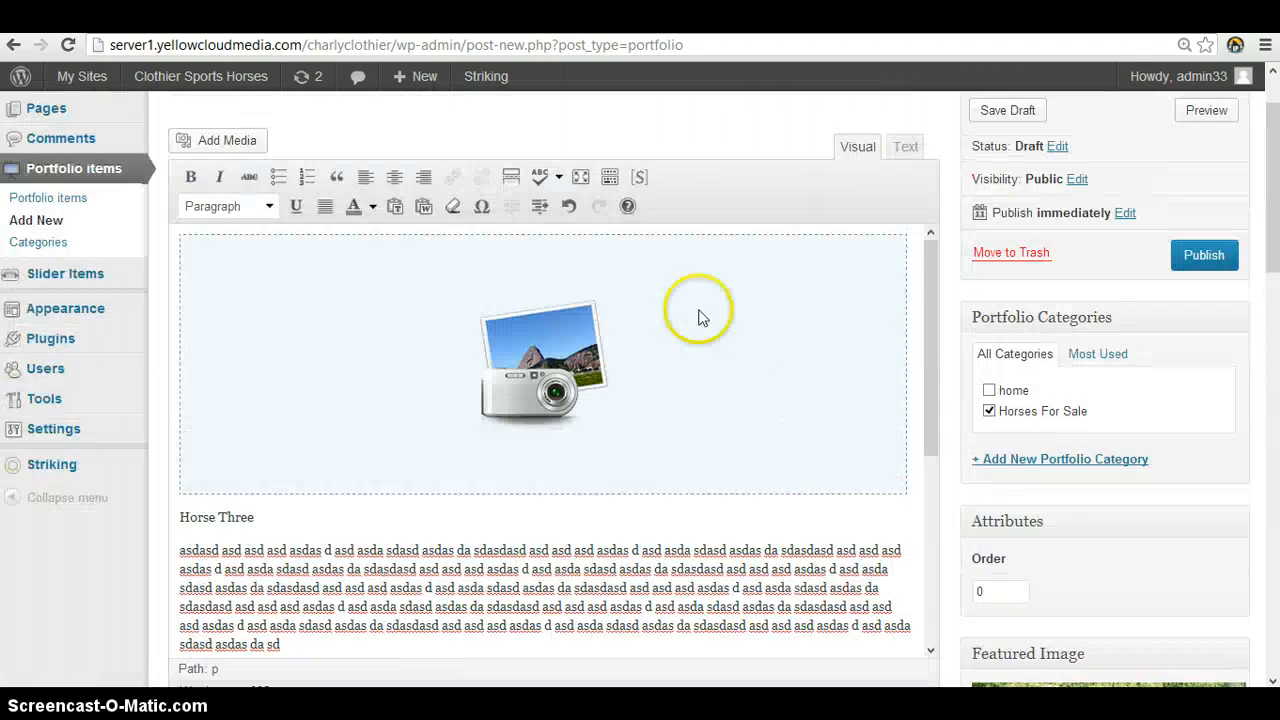
{"action": "scroll", "coordinate": [858, 400], "scroll_direction": "up", "scroll_amount": 1}
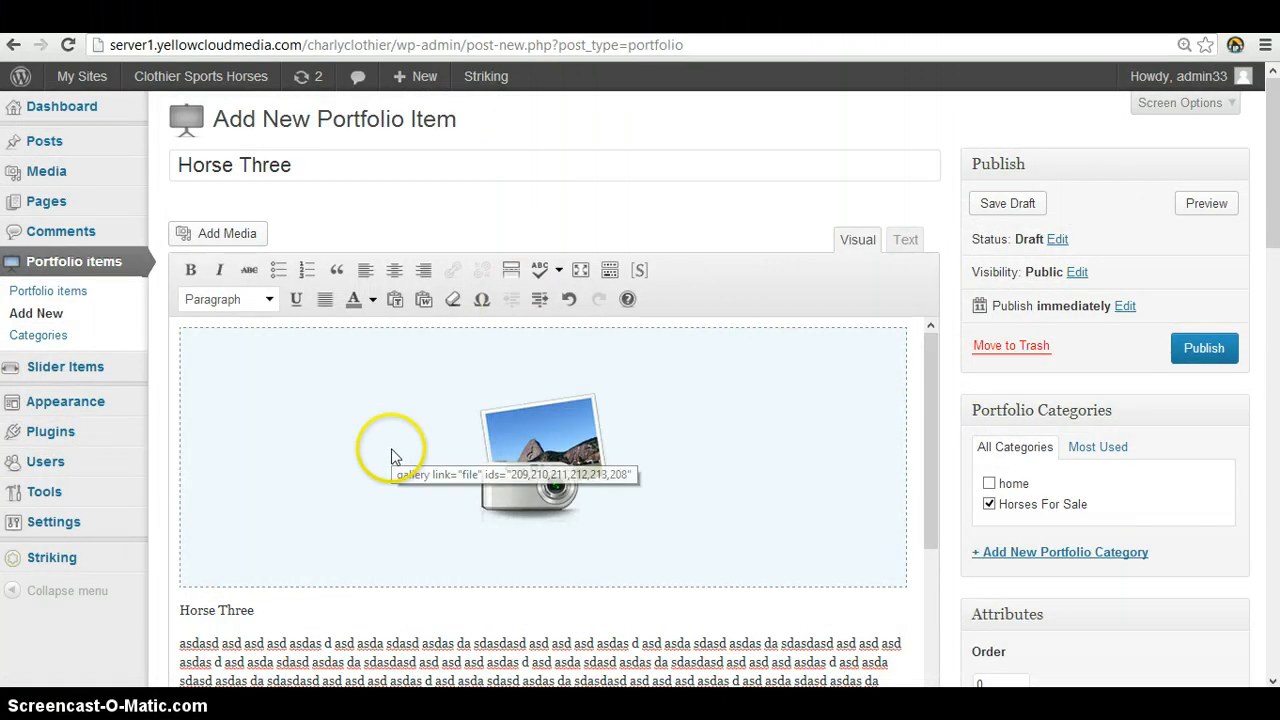
{"action": "scroll", "coordinate": [392, 455], "scroll_direction": "down", "scroll_amount": 3}
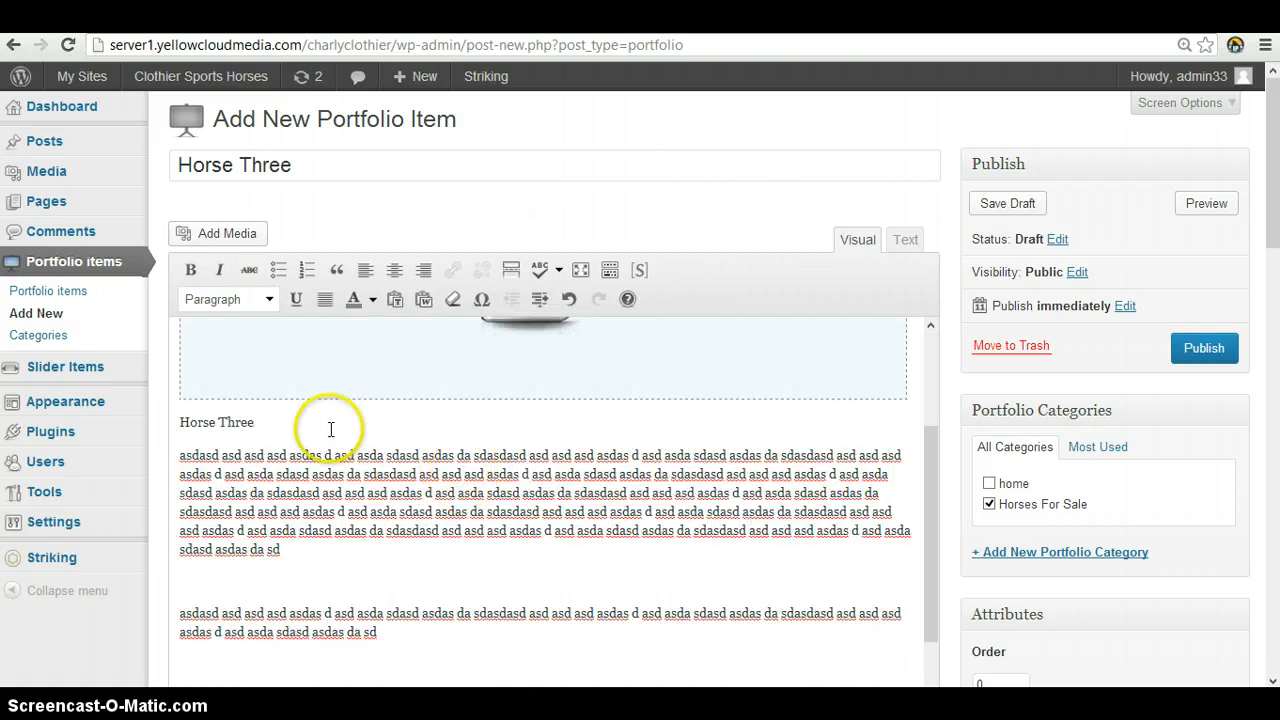
{"action": "scroll", "coordinate": [466, 480], "scroll_direction": "down", "scroll_amount": 5}
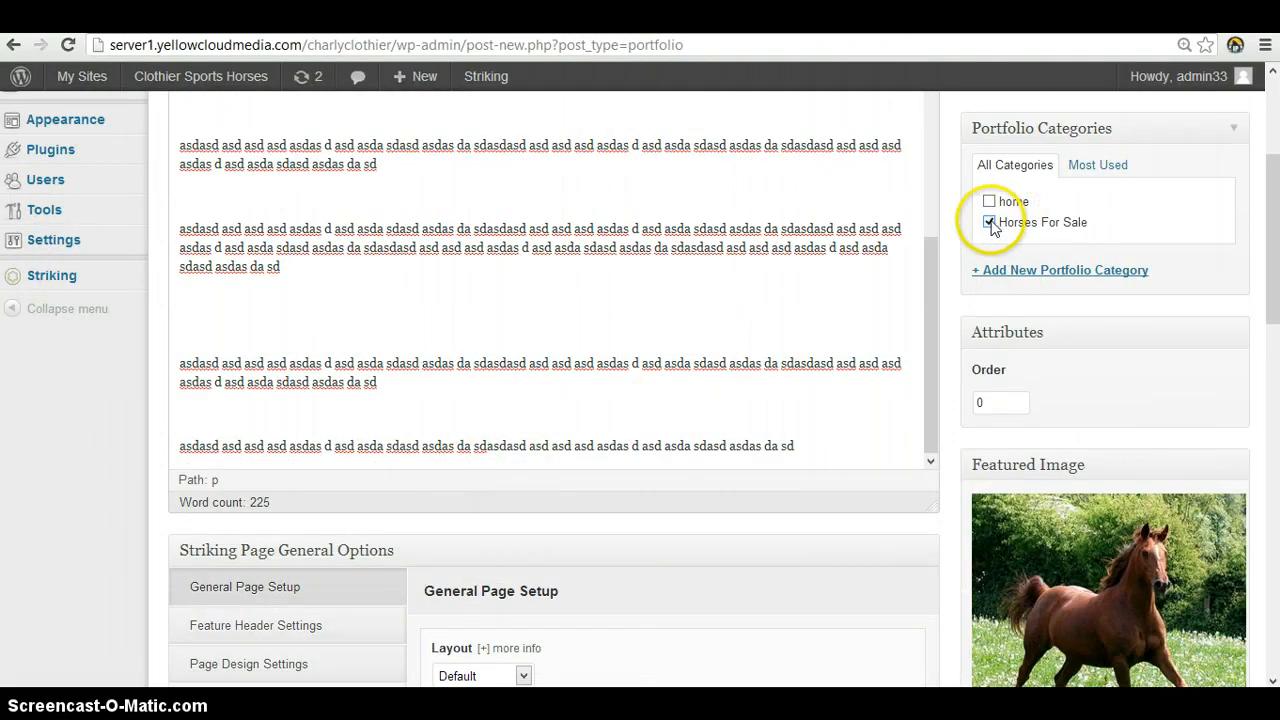
{"action": "scroll", "coordinate": [926, 257], "scroll_direction": "down", "scroll_amount": 3}
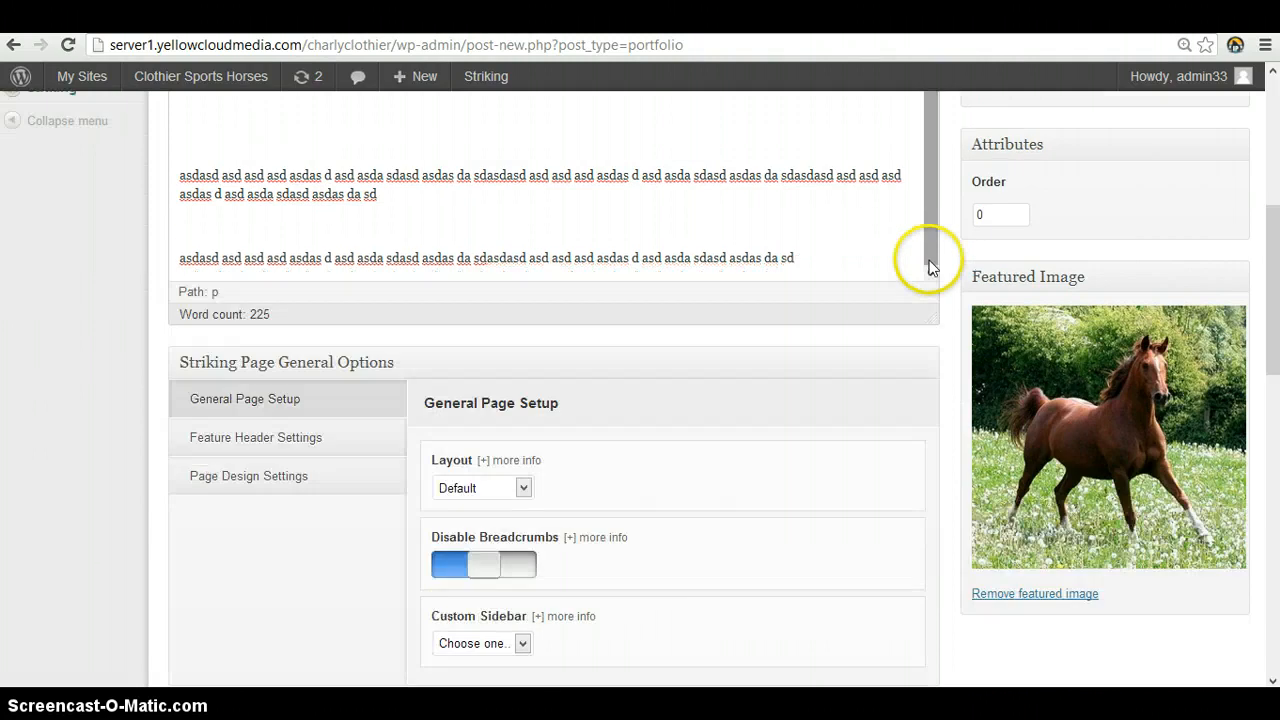
Publish the Horse Three portfolio item after checking its Portfolio Single Options
{"action": "scroll", "coordinate": [837, 251], "scroll_direction": "down", "scroll_amount": 5}
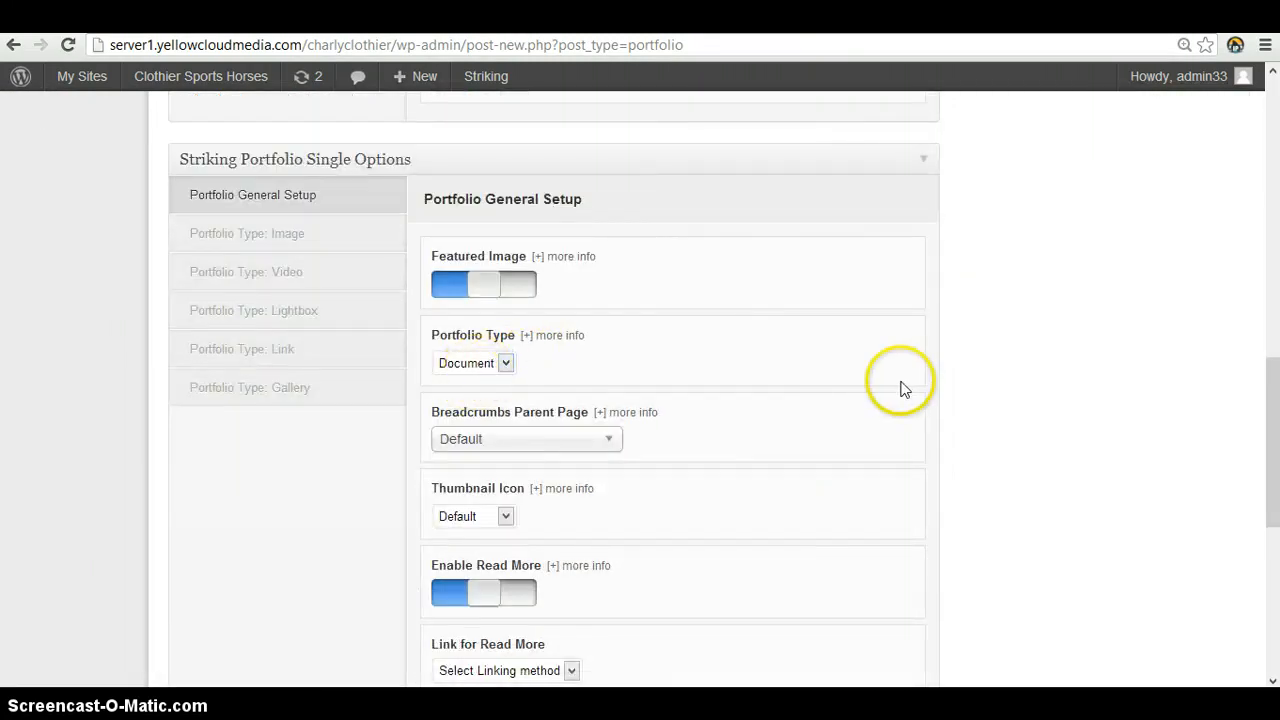
{"action": "scroll", "coordinate": [909, 397], "scroll_direction": "up", "scroll_amount": 8}
{"action": "scroll", "coordinate": [909, 397], "scroll_direction": "up", "scroll_amount": 2}
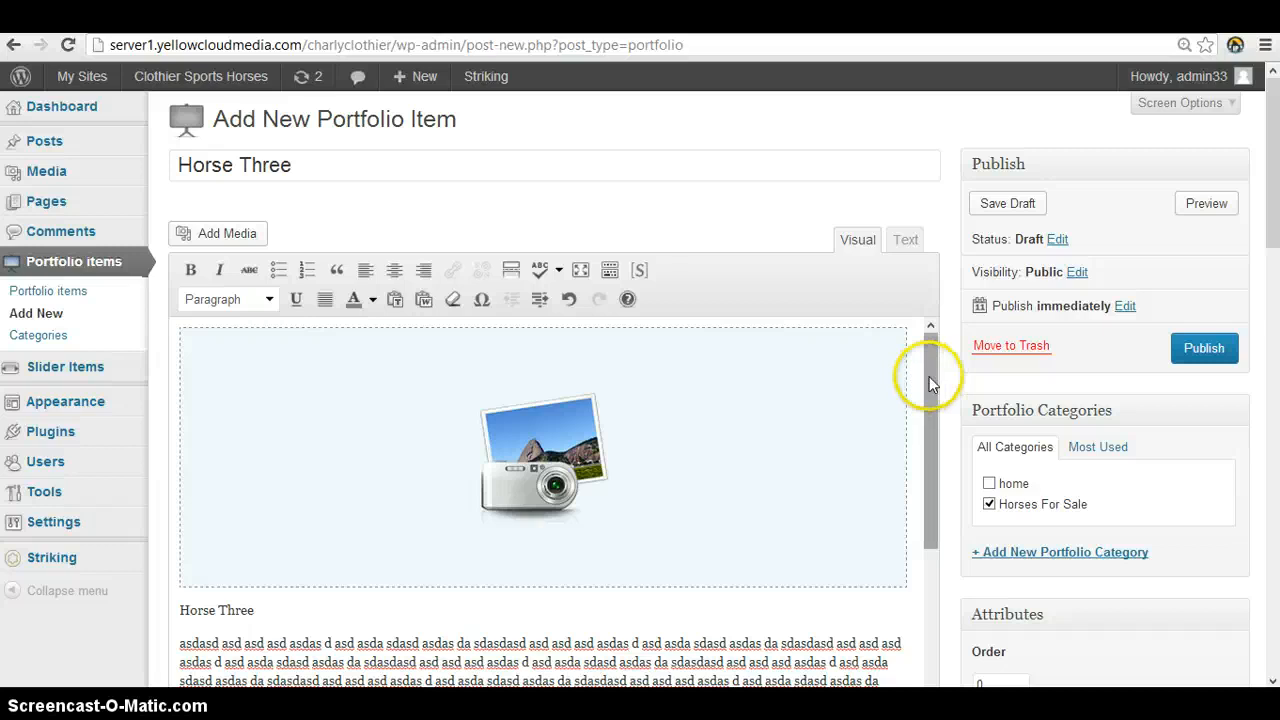
{"action": "left_click", "coordinate": [1203, 350]}
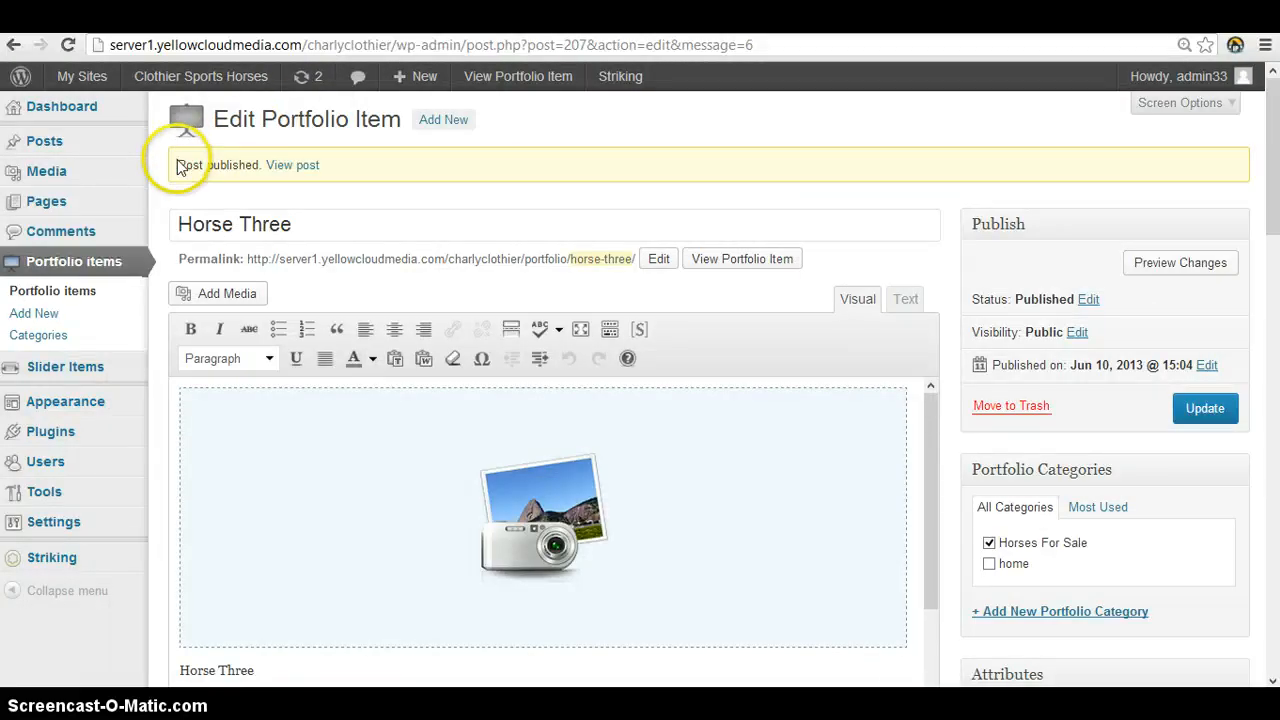
View the published Horse Three page, checking its description text and gallery and enlarging the first gallery photo
{"action": "left_click", "coordinate": [294, 170]}
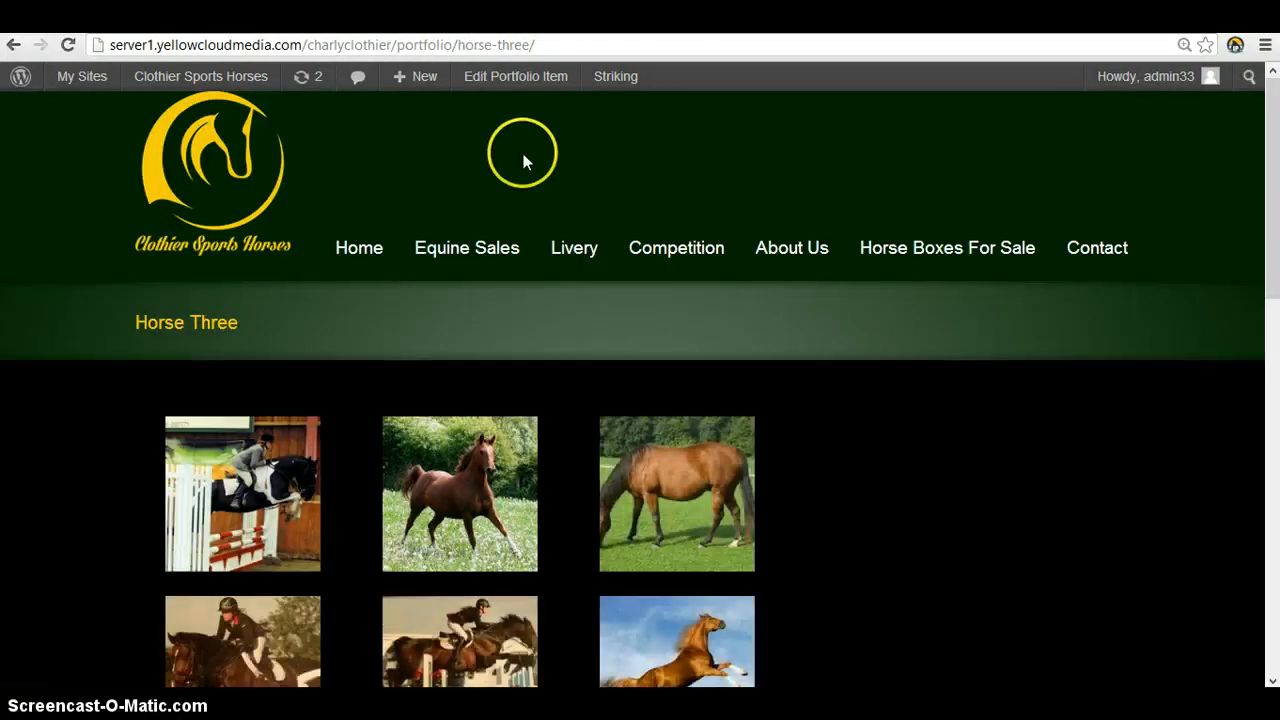
{"action": "scroll", "coordinate": [522, 158], "scroll_direction": "down", "scroll_amount": 10}
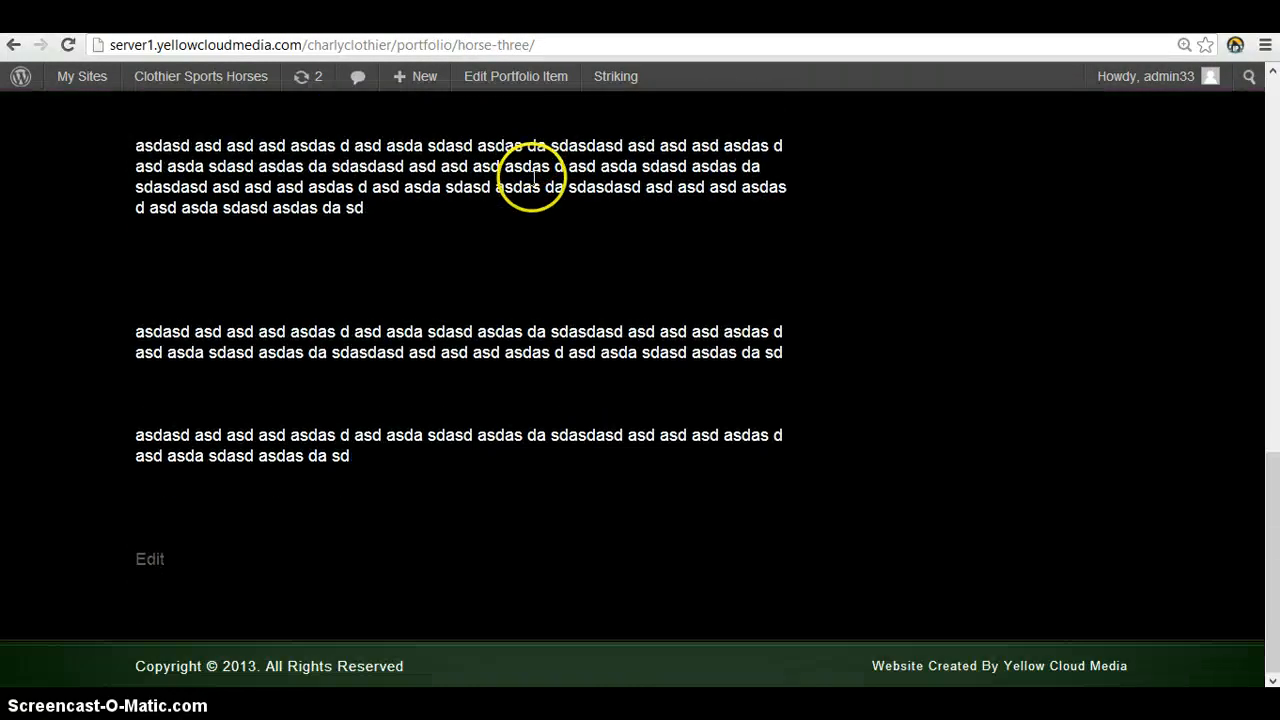
{"action": "scroll", "coordinate": [532, 178], "scroll_direction": "up", "scroll_amount": 10}
{"action": "scroll", "coordinate": [580, 294], "scroll_direction": "down", "scroll_amount": 3}
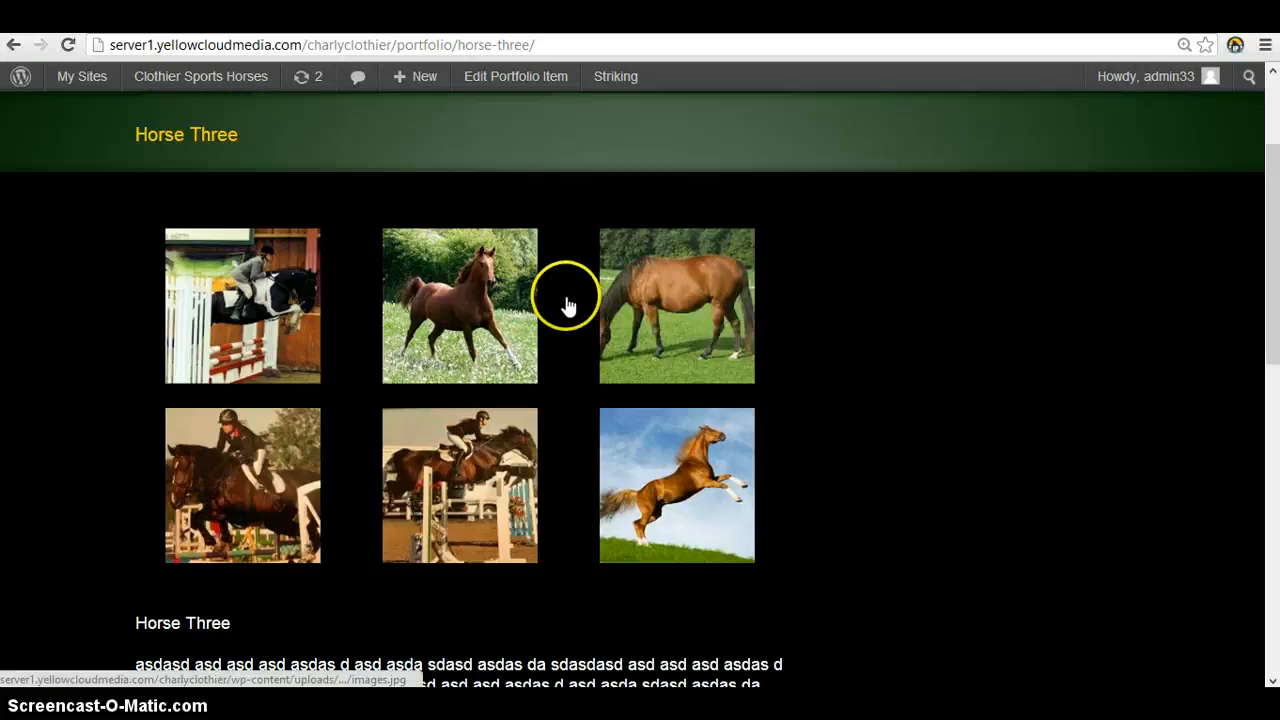
{"action": "left_click", "coordinate": [259, 298]}
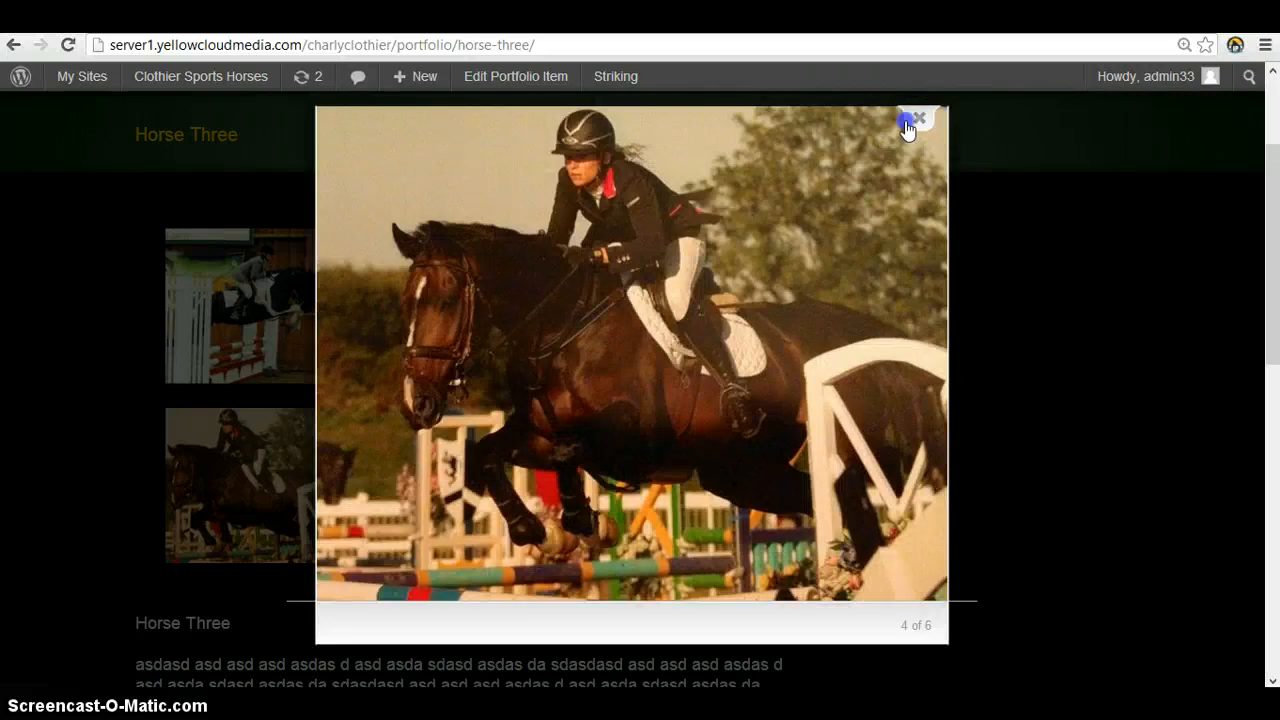
{"action": "left_click", "coordinate": [907, 122]}
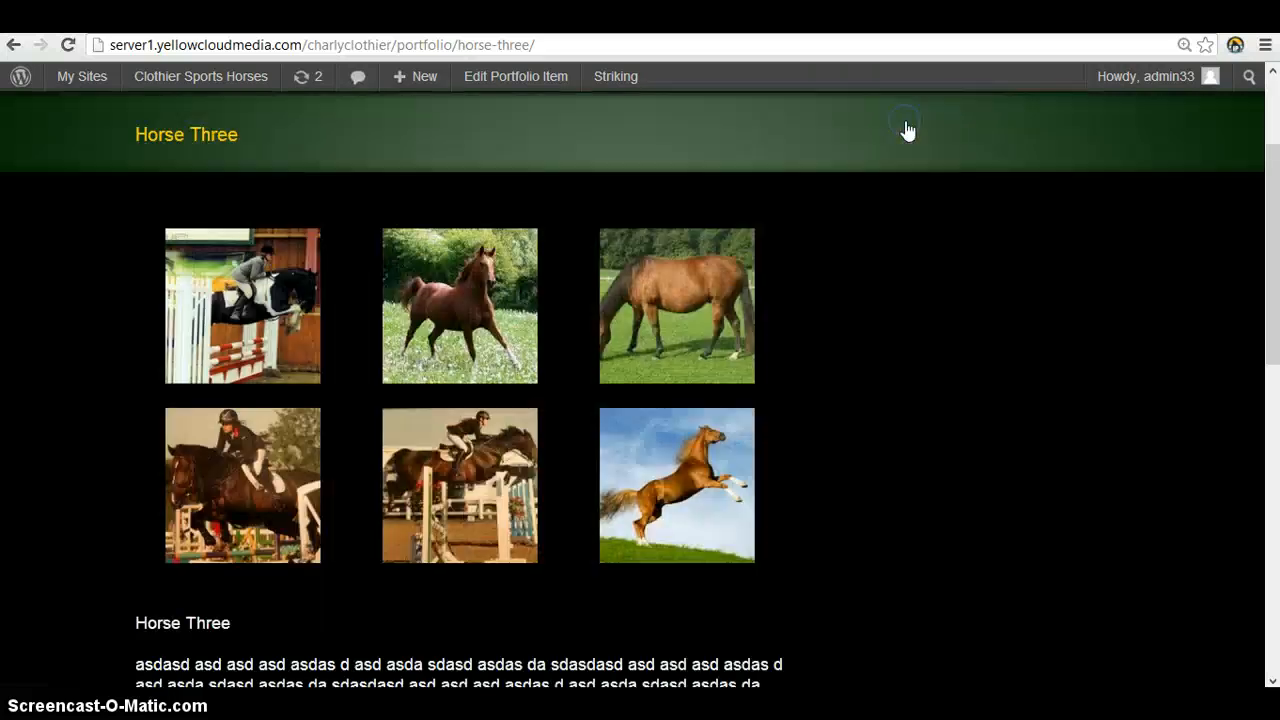
{"action": "scroll", "coordinate": [773, 335], "scroll_direction": "down", "scroll_amount": 7}
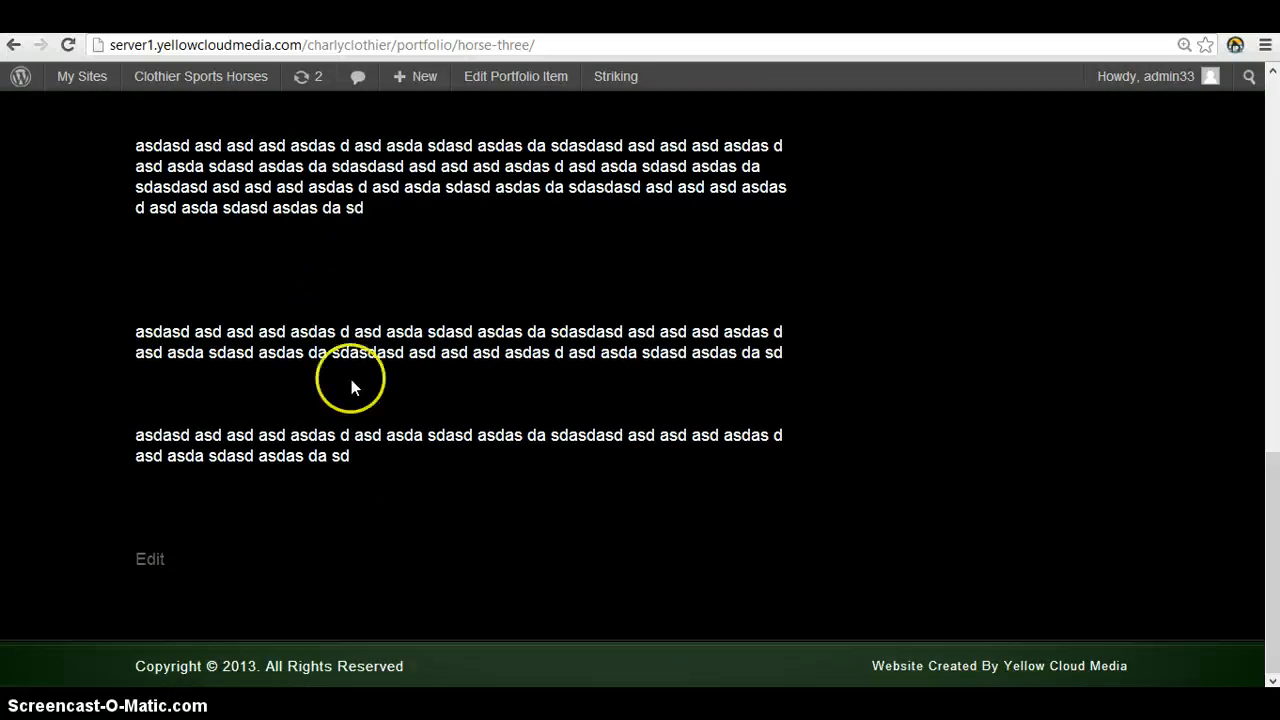
{"action": "scroll", "coordinate": [351, 377], "scroll_direction": "up", "scroll_amount": 2}
{"action": "scroll", "coordinate": [353, 431], "scroll_direction": "up", "scroll_amount": 6}
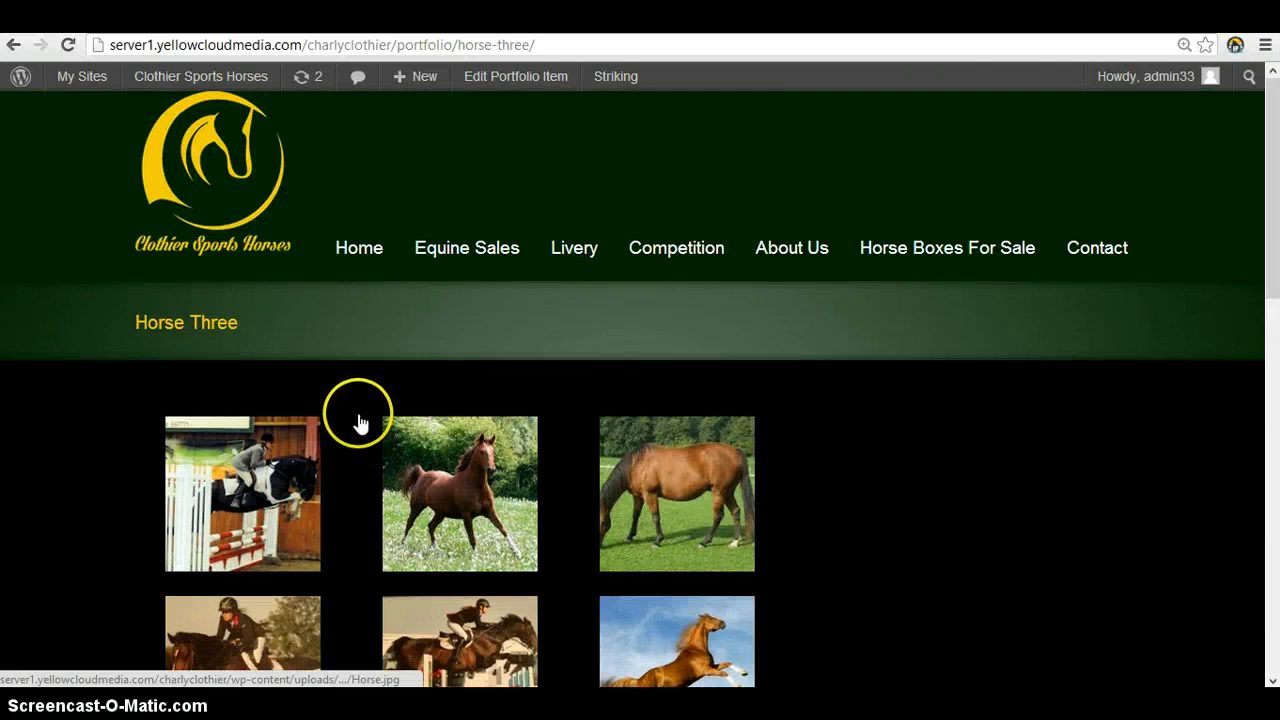
Find the Horse Three listing on the site's Horse Sales page and open it to check its gallery and text
{"action": "mouse_move", "coordinate": [474, 270]}
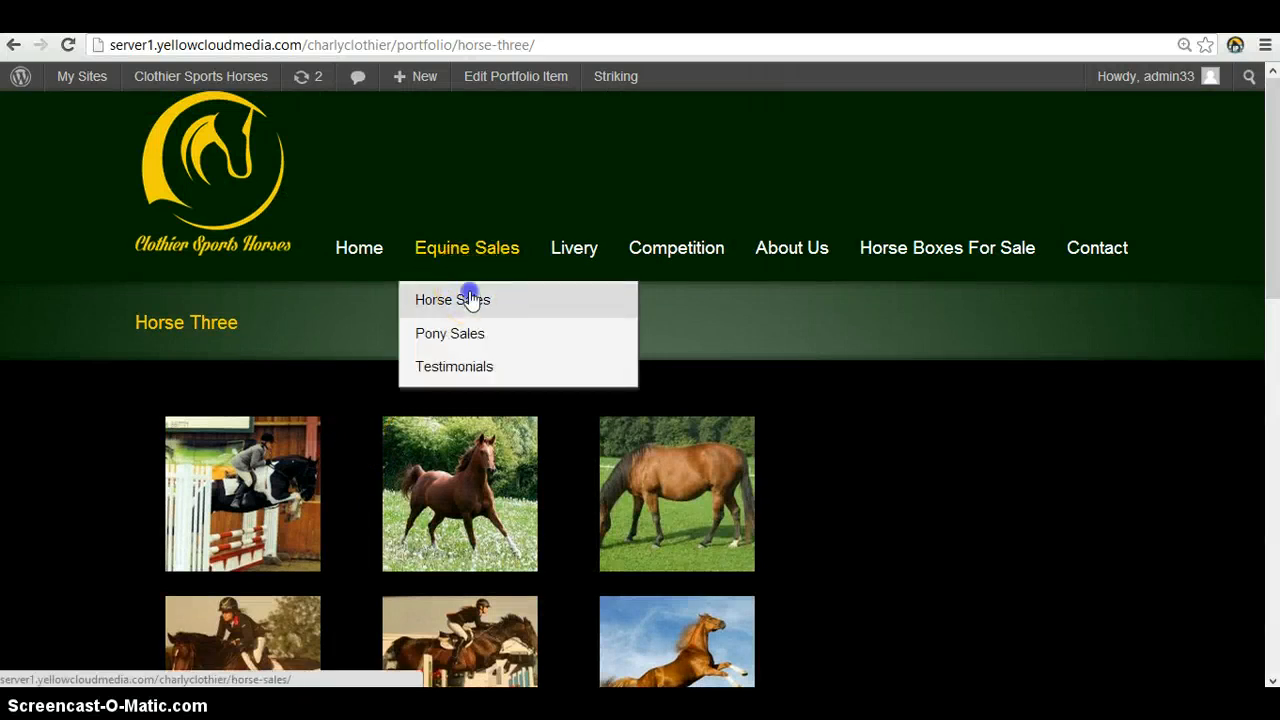
{"action": "left_click", "coordinate": [470, 300]}
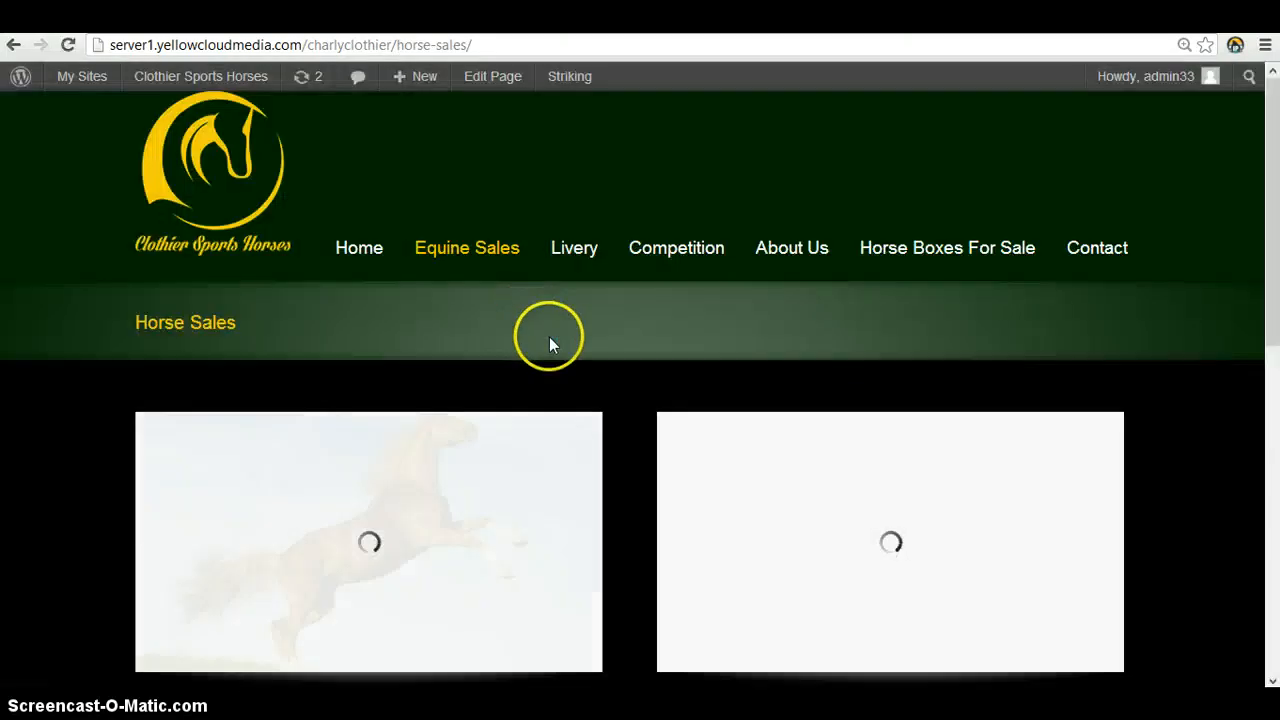
{"action": "scroll", "coordinate": [543, 283], "scroll_direction": "down", "scroll_amount": 5}
{"action": "scroll", "coordinate": [540, 295], "scroll_direction": "down", "scroll_amount": 2}
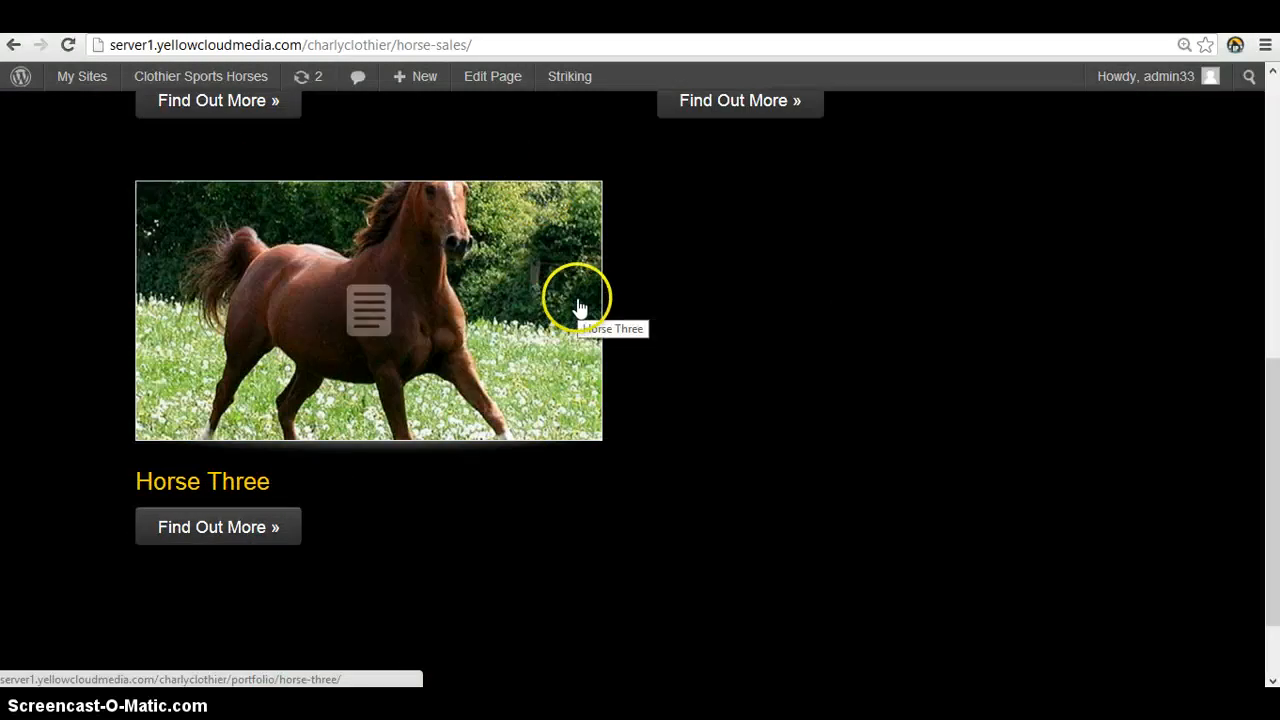
{"action": "scroll", "coordinate": [630, 310], "scroll_direction": "up", "scroll_amount": 2}
{"action": "left_click", "coordinate": [392, 442]}
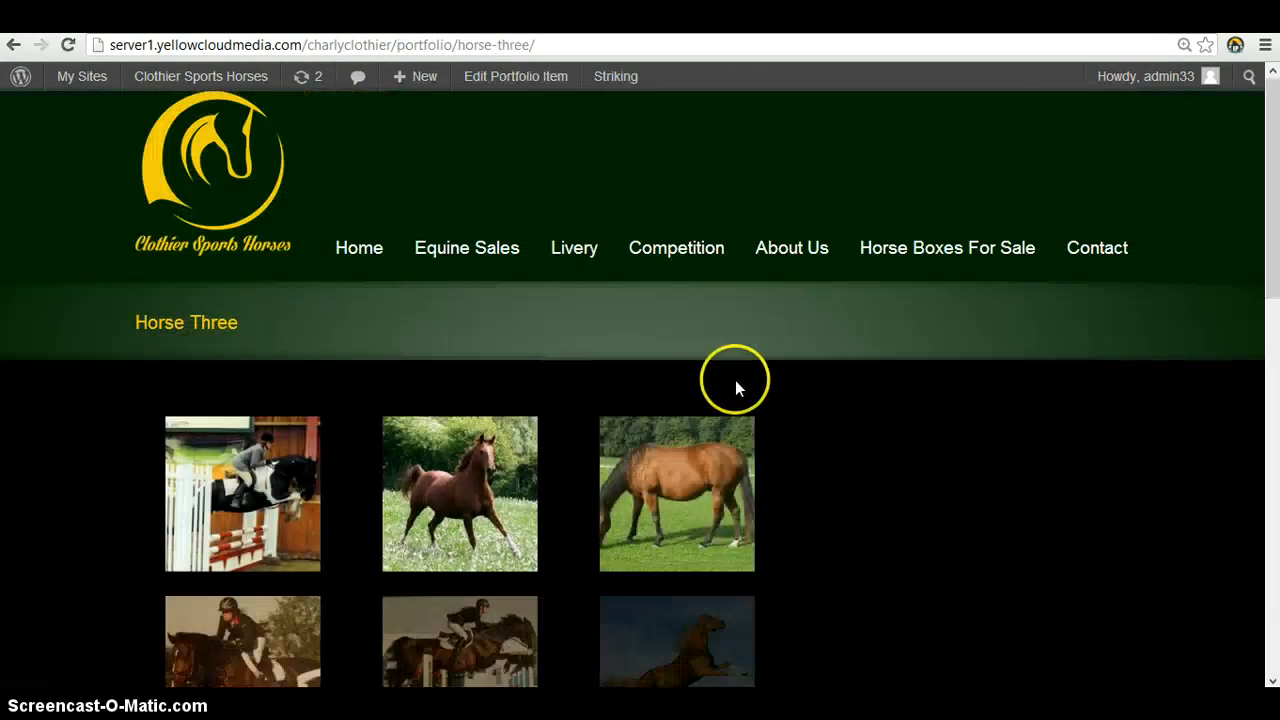
{"action": "scroll", "coordinate": [735, 385], "scroll_direction": "down", "scroll_amount": 3}
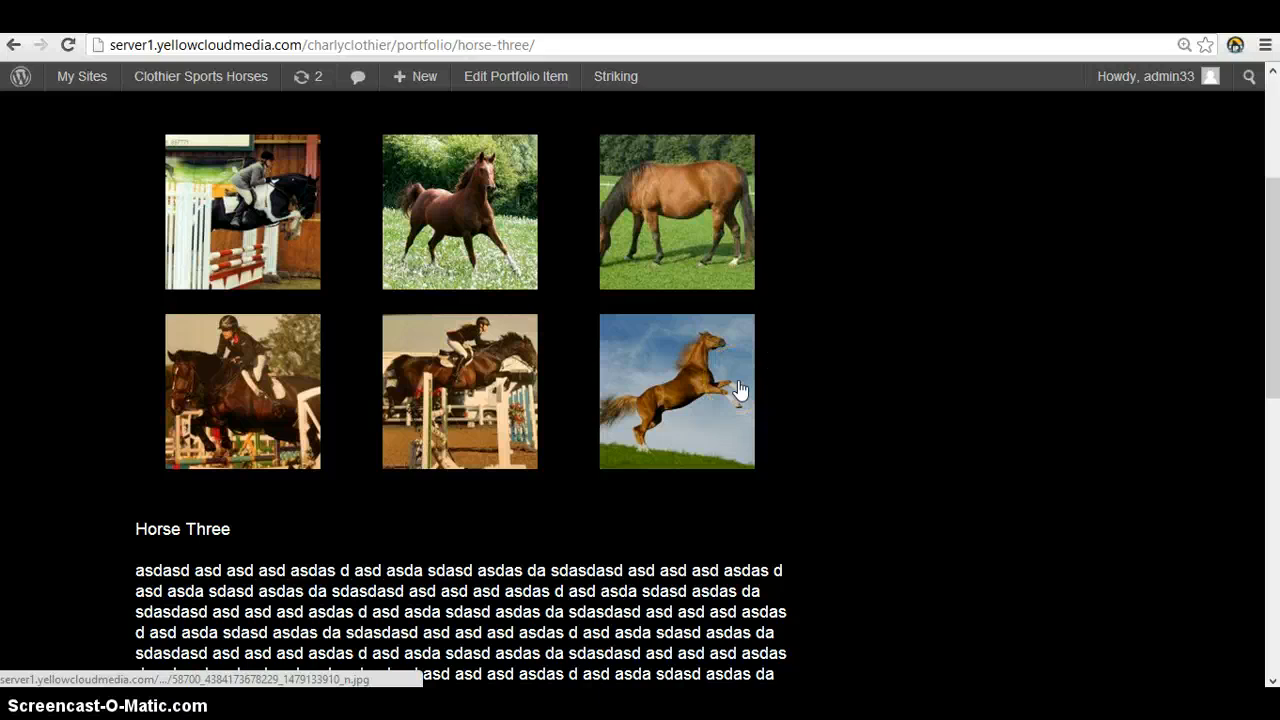
{"action": "left_click", "coordinate": [937, 294]}
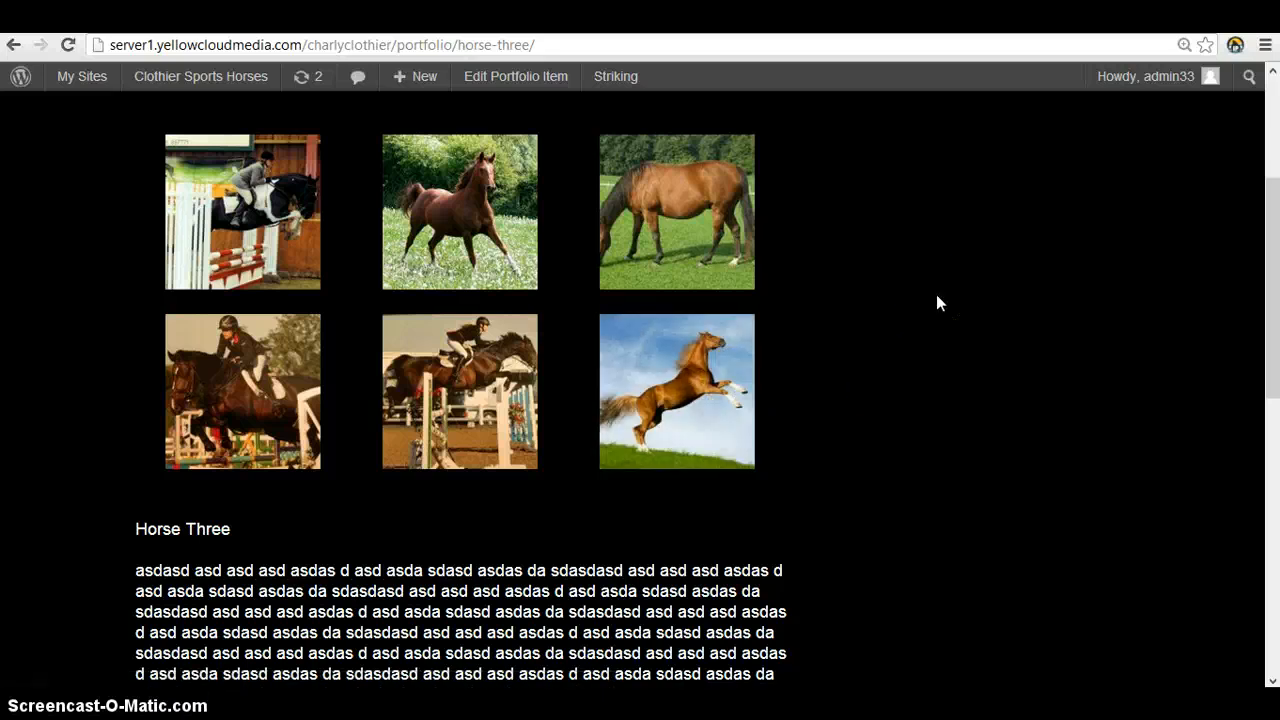
{"action": "scroll", "coordinate": [913, 292], "scroll_direction": "up", "scroll_amount": 3}
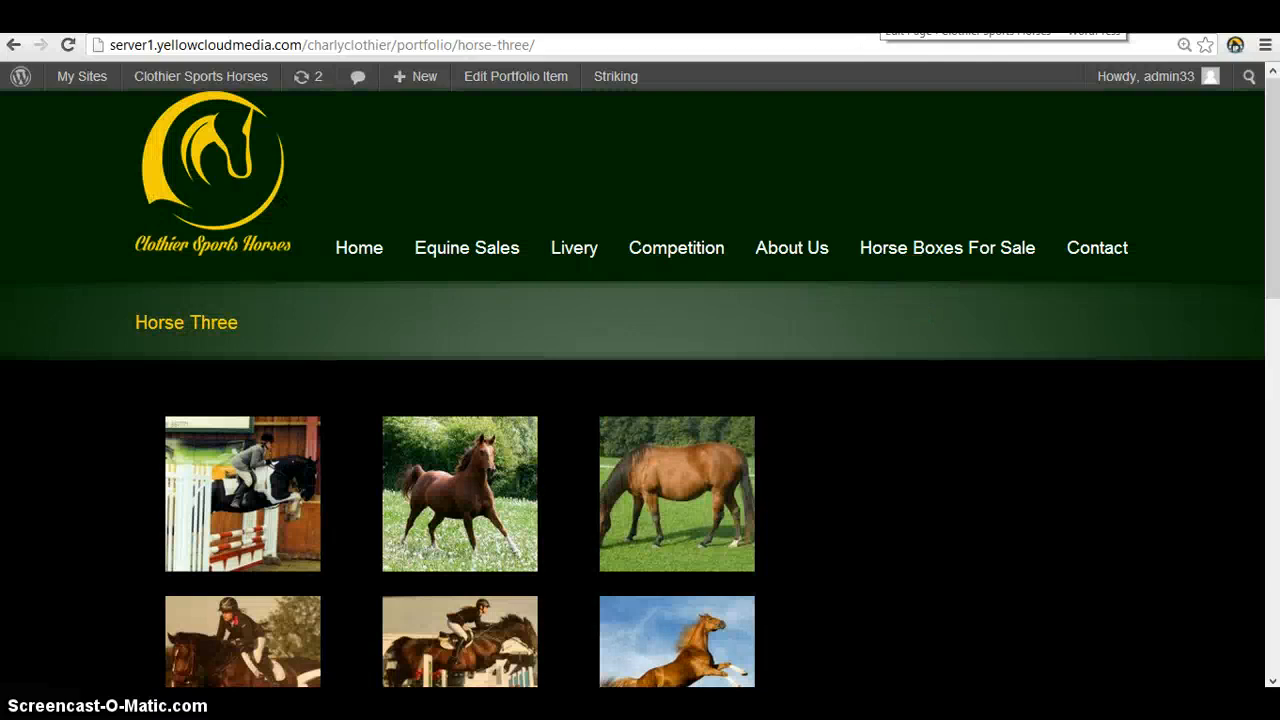
Open the Horse Three portfolio item for editing from its published page
{"action": "left_click", "coordinate": [880, 15]}
{"action": "left_click", "coordinate": [884, 15]}
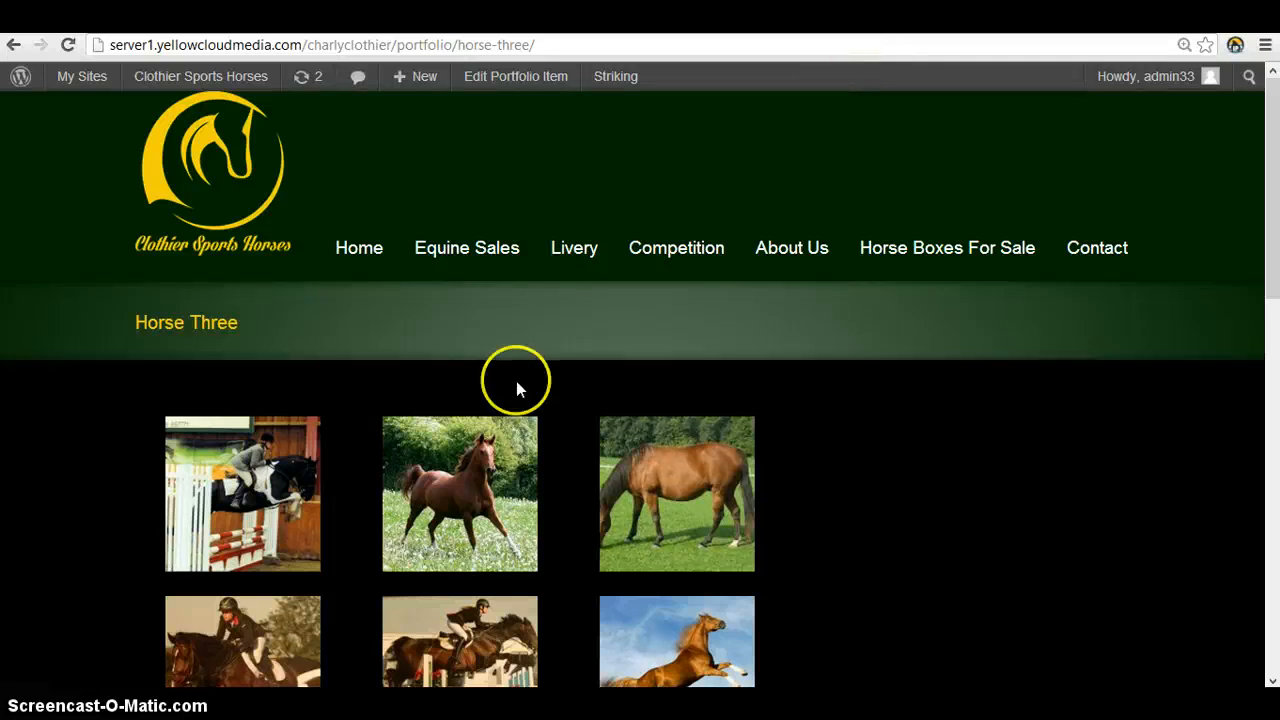
{"action": "left_click", "coordinate": [508, 78]}
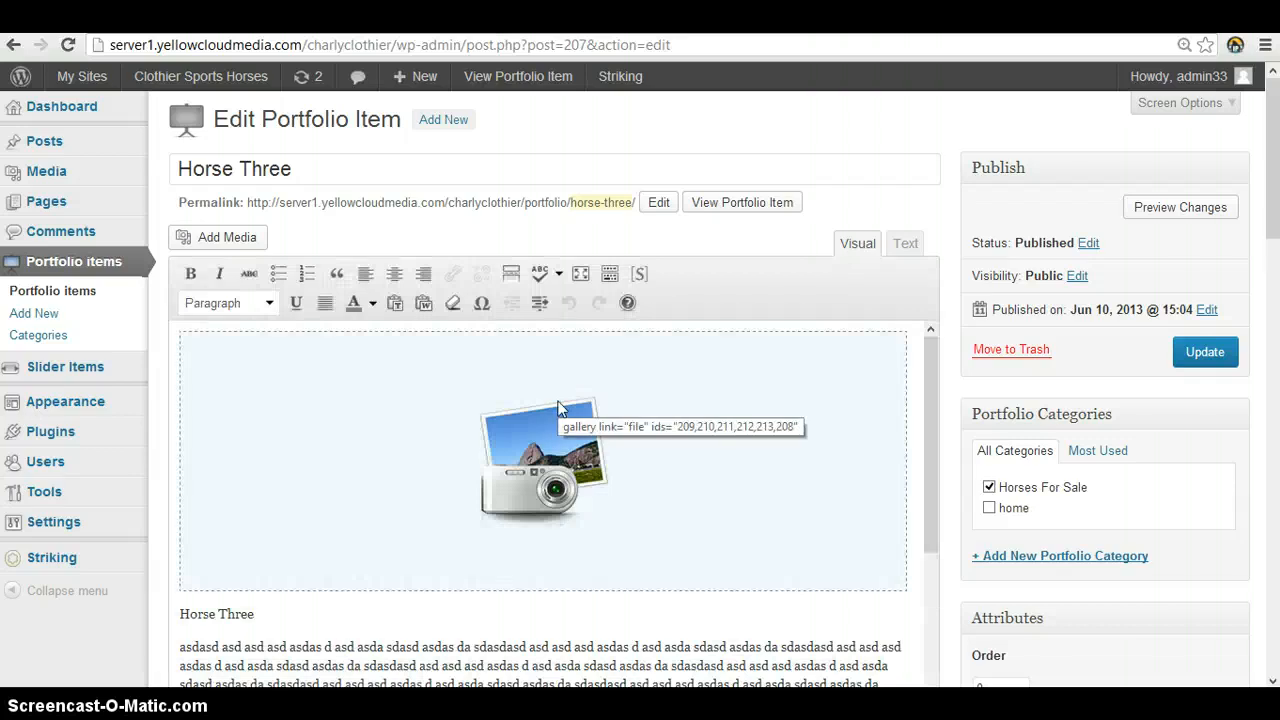
Edit the gallery in the Horse Three content and remove its first photo, the black-and-white horse jumping indoors
{"action": "left_click", "coordinate": [557, 400]}
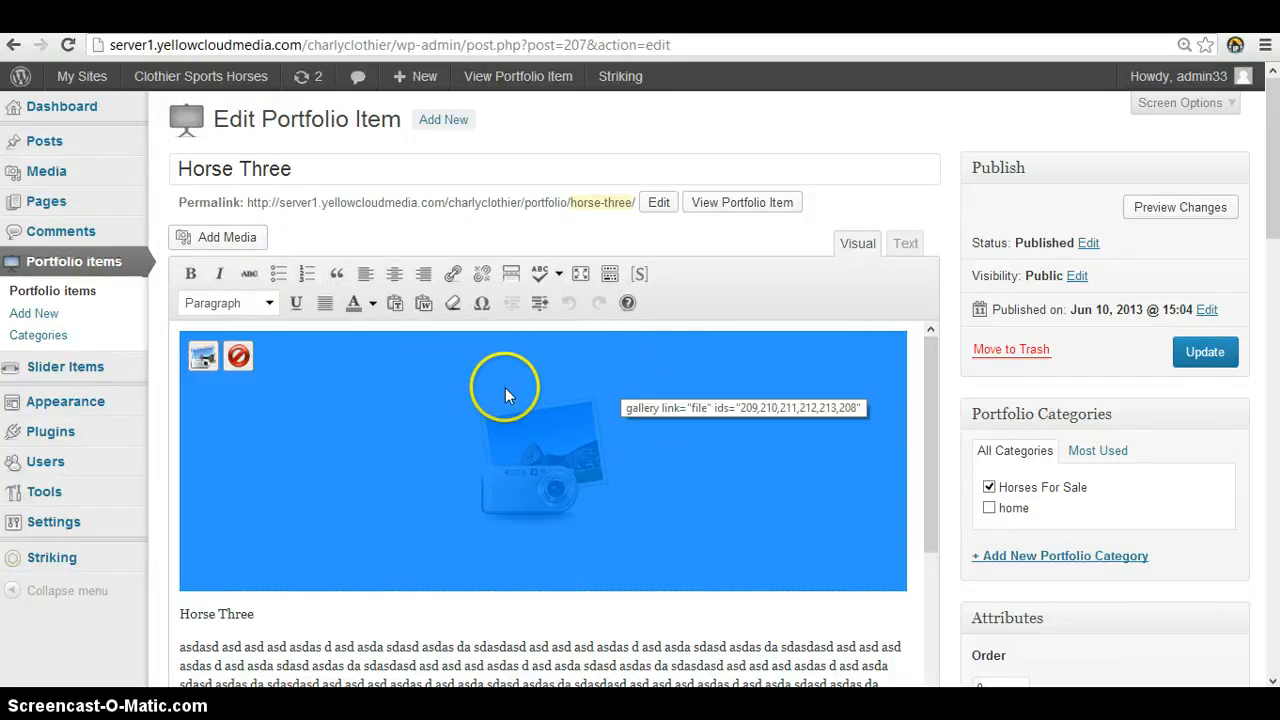
{"action": "left_click", "coordinate": [204, 358]}
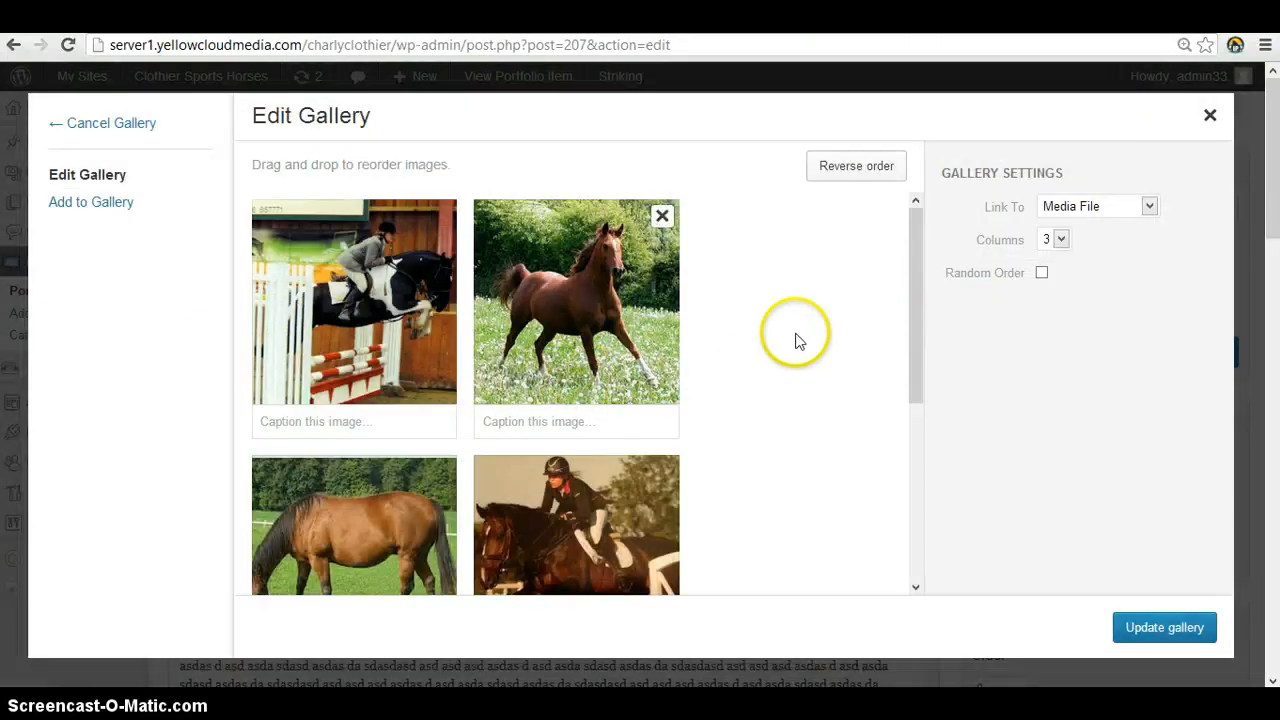
{"action": "scroll", "coordinate": [808, 294], "scroll_direction": "down", "scroll_amount": 4}
{"action": "scroll", "coordinate": [744, 382], "scroll_direction": "up", "scroll_amount": 4}
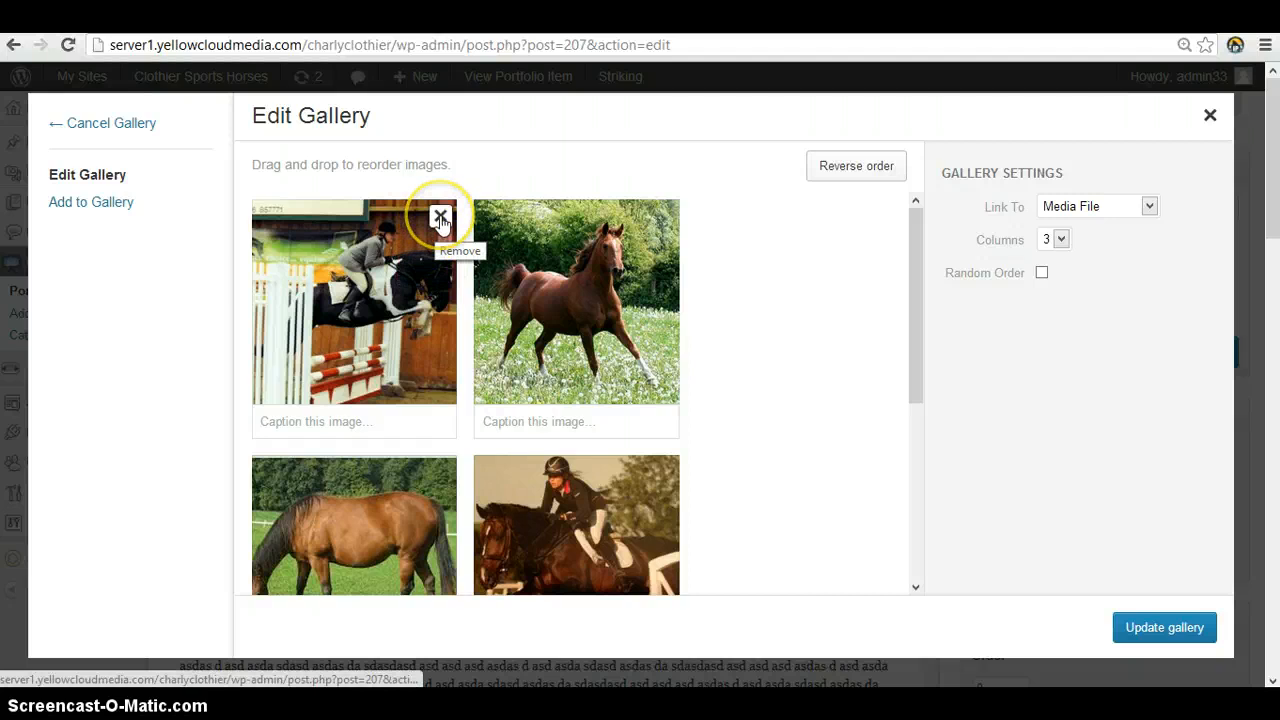
{"action": "left_click", "coordinate": [440, 217]}
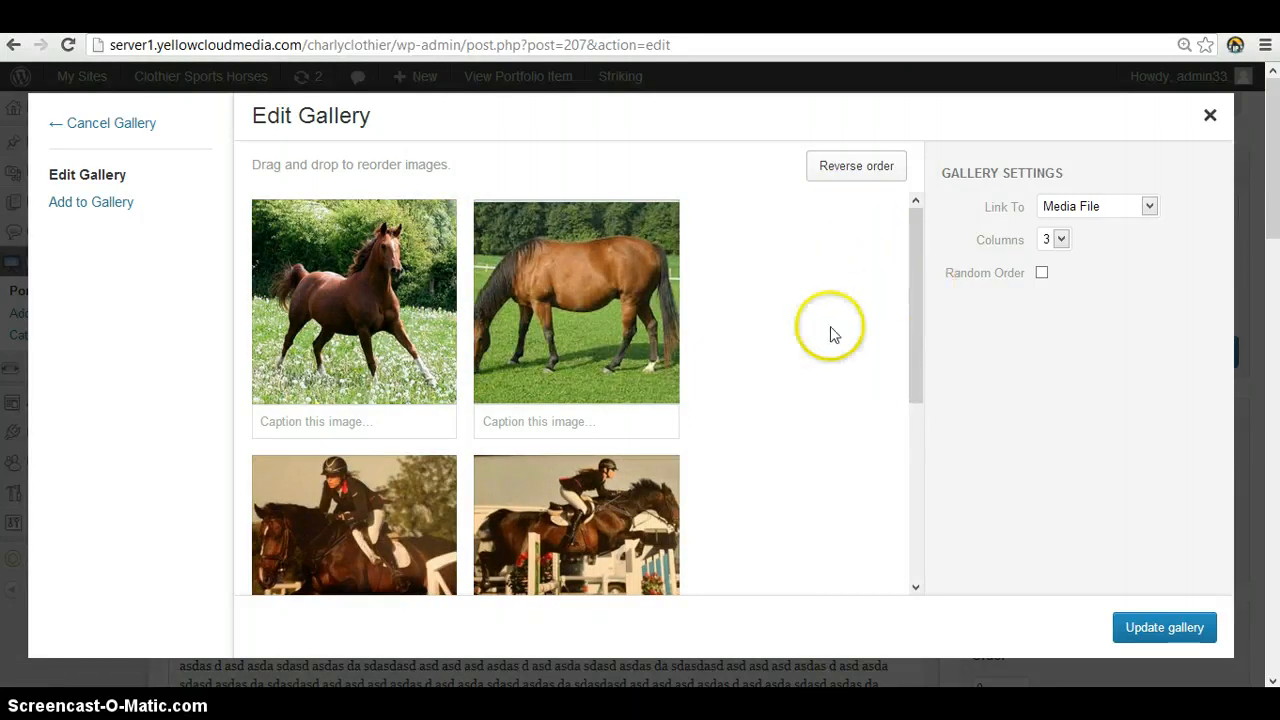
Add the Untitled-34.jpg logo from the media library to the gallery and update the gallery
{"action": "left_click", "coordinate": [91, 204]}
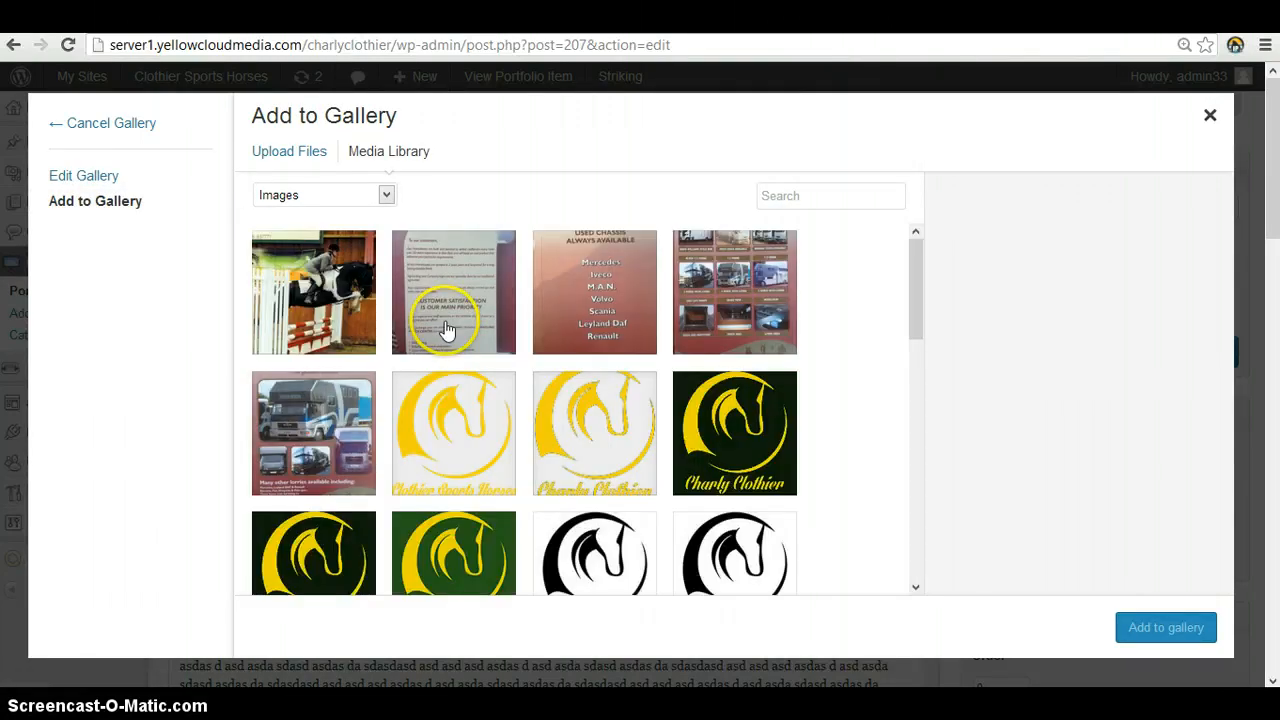
{"action": "left_click", "coordinate": [718, 422]}
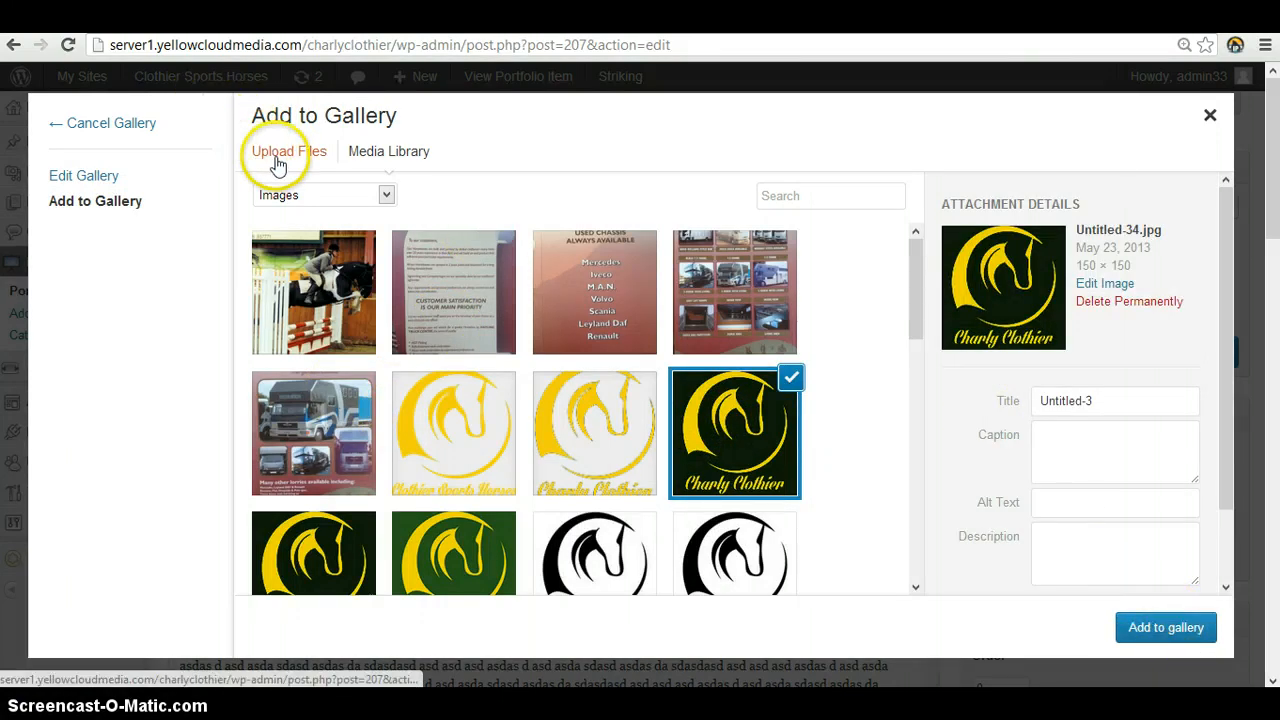
{"action": "left_click", "coordinate": [1176, 636]}
{"action": "scroll", "coordinate": [674, 371], "scroll_direction": "down", "scroll_amount": 4}
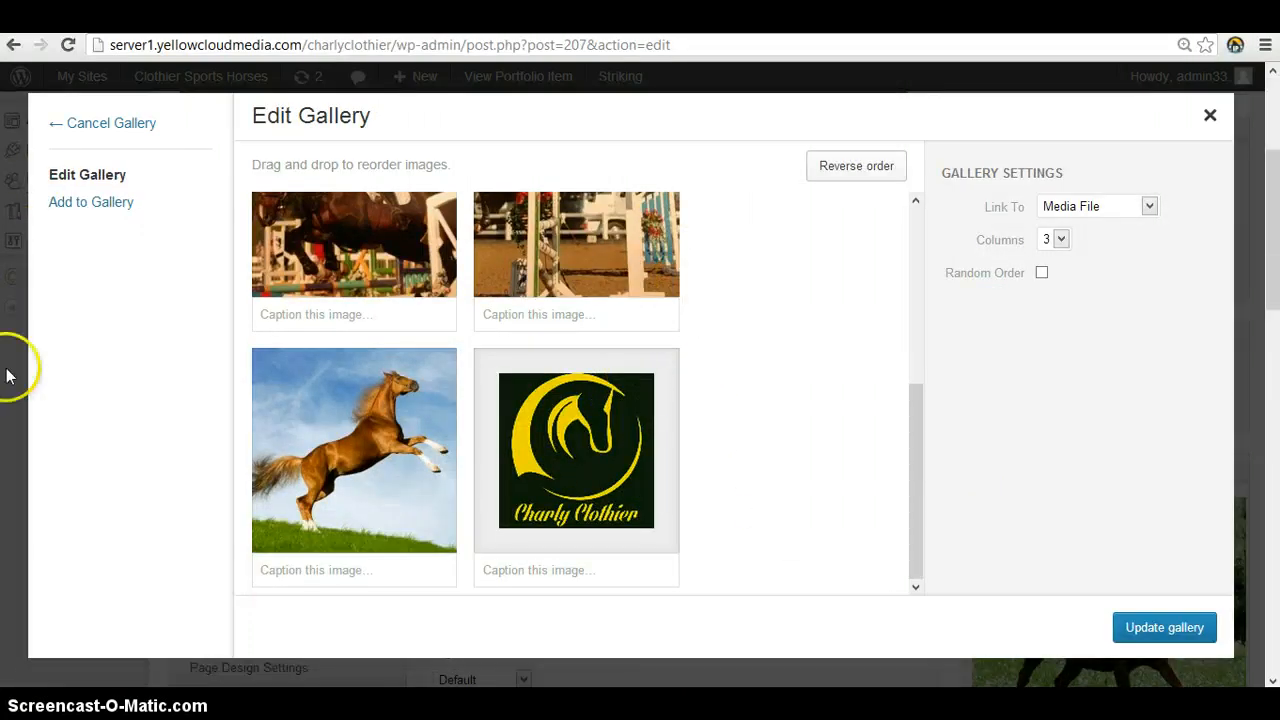
{"action": "left_click", "coordinate": [1177, 625]}
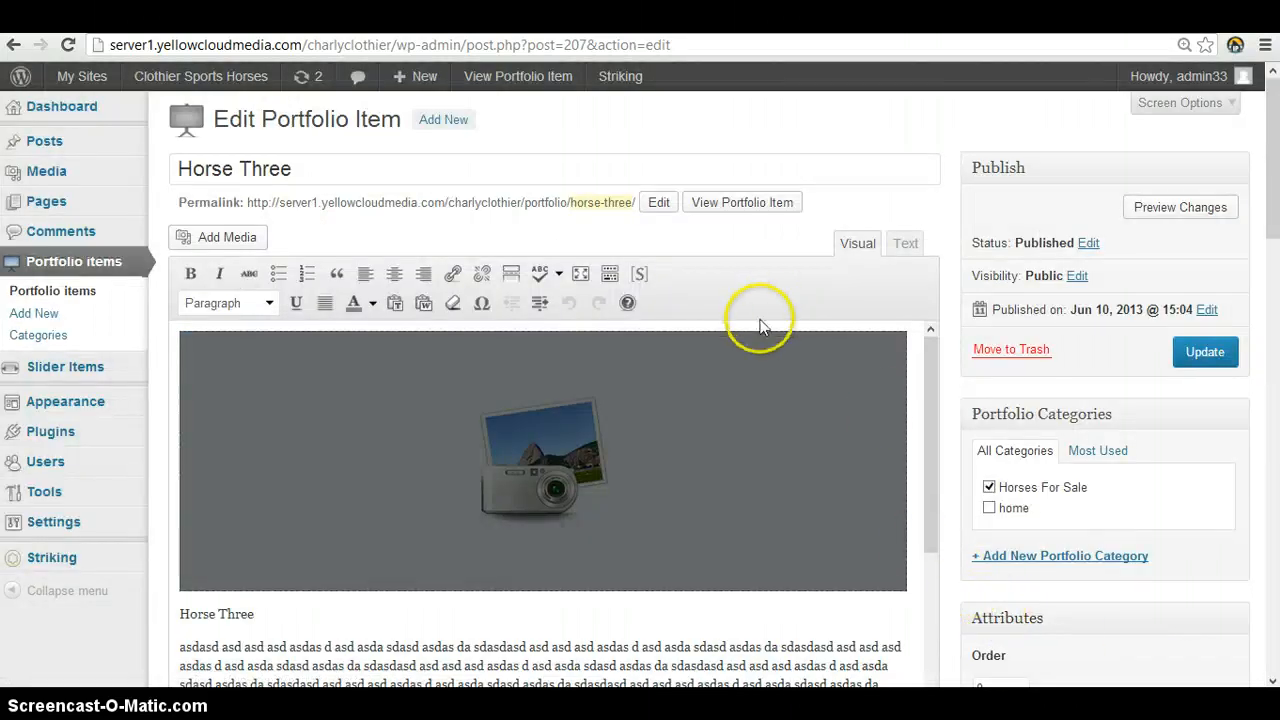
Inspect the gallery shortcode in the content's text view and return to the gallery in the visual view
{"action": "left_click", "coordinate": [893, 258]}
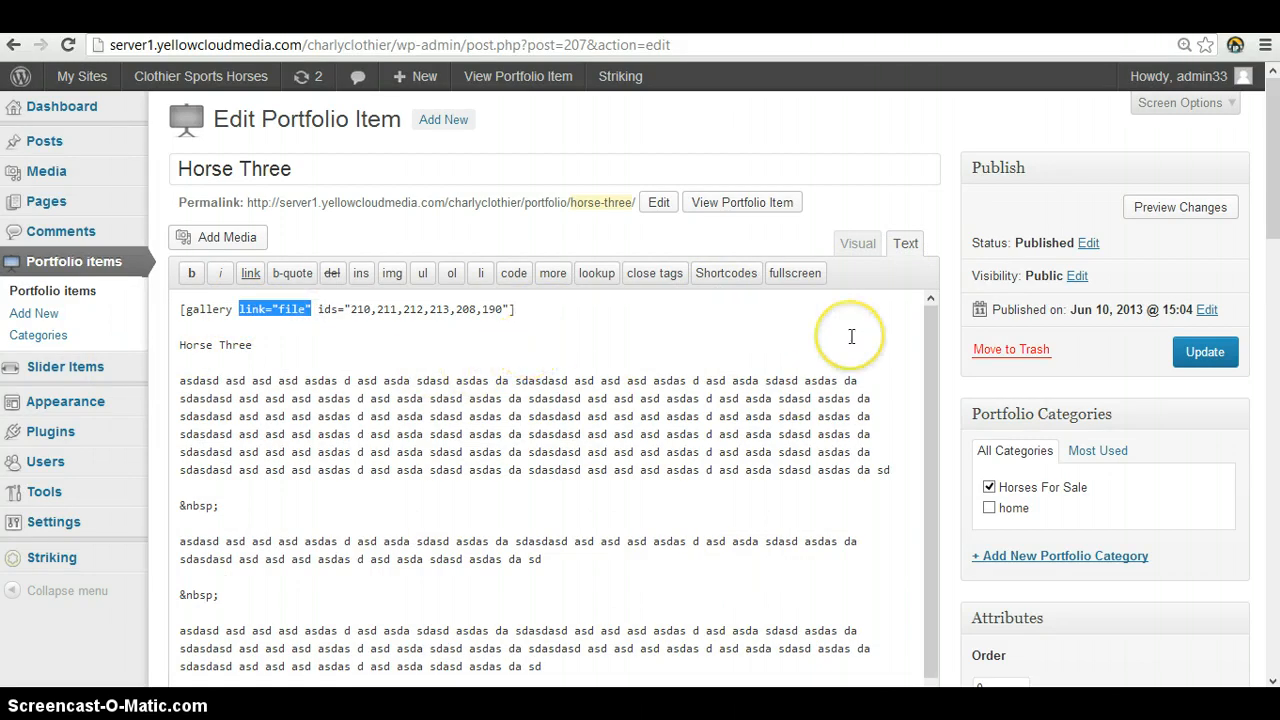
{"action": "left_click", "coordinate": [857, 243]}
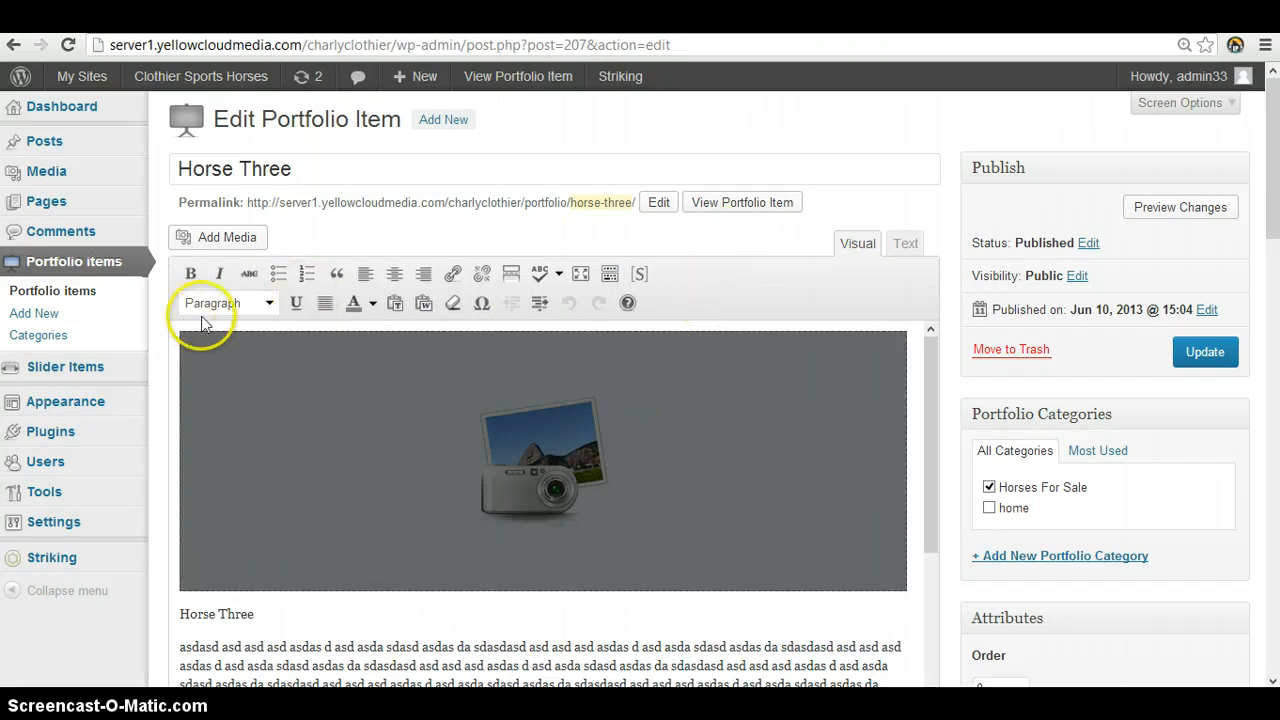
{"action": "left_click", "coordinate": [312, 438]}
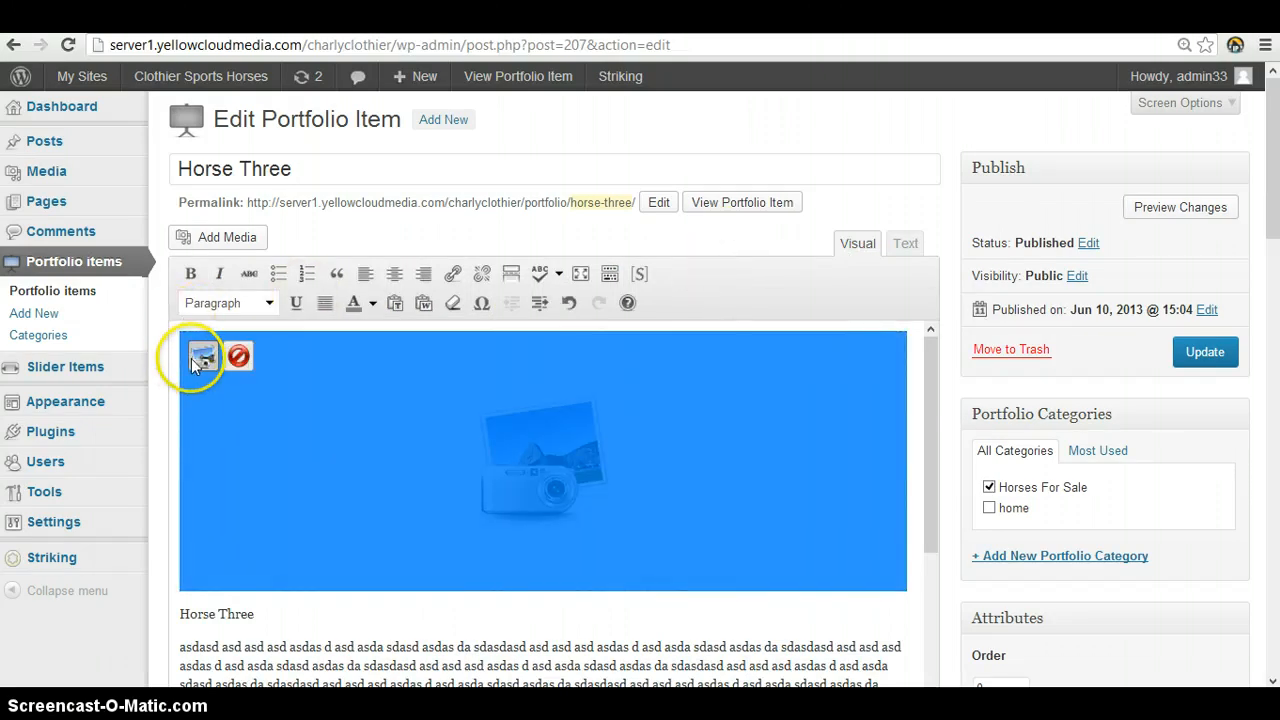
Replace the Horse Three featured image with IMG_0464.jpg, the rider jumping a dark horse, from the media library
{"action": "scroll", "coordinate": [623, 245], "scroll_direction": "down", "scroll_amount": 4}
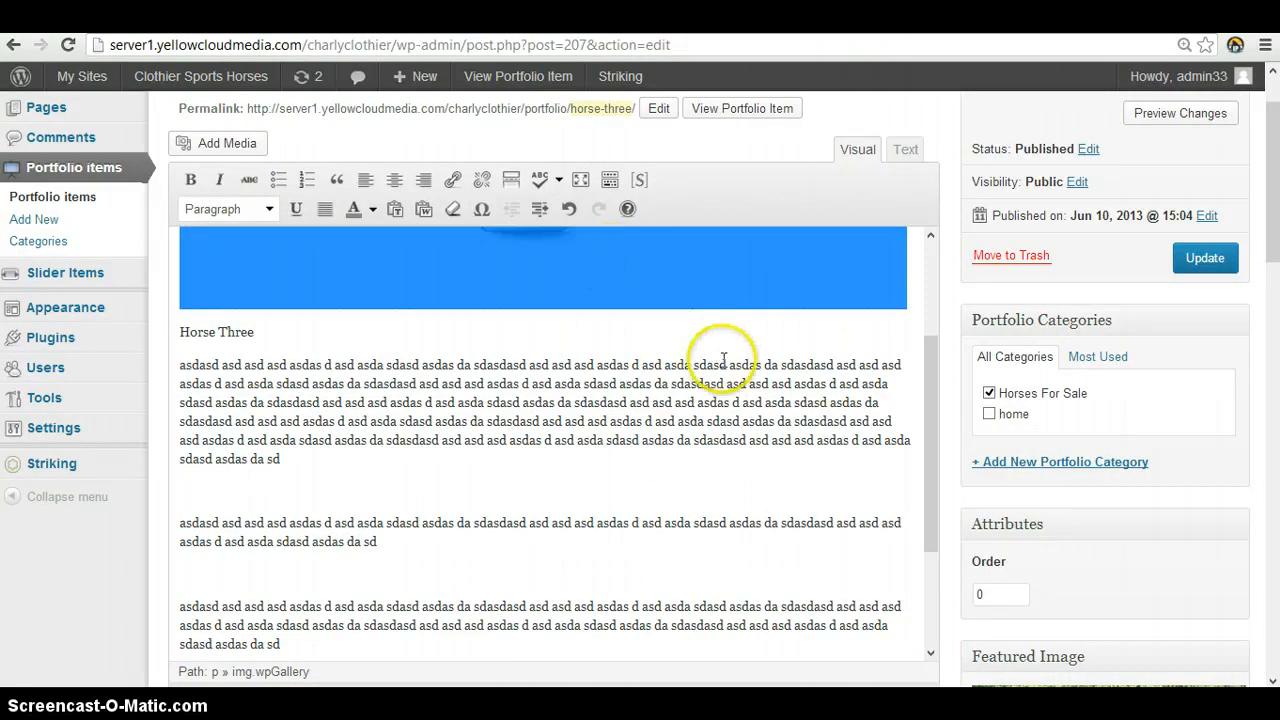
{"action": "scroll", "coordinate": [723, 360], "scroll_direction": "down", "scroll_amount": 8}
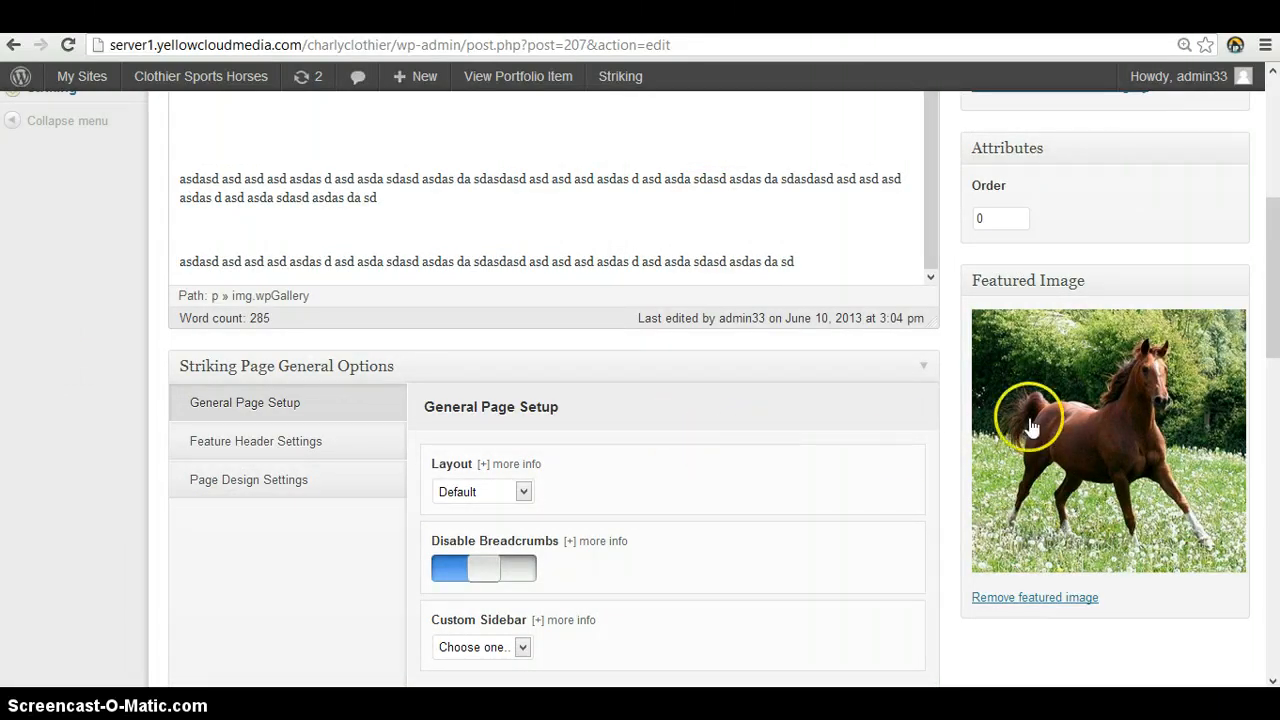
{"action": "left_click", "coordinate": [1024, 600]}
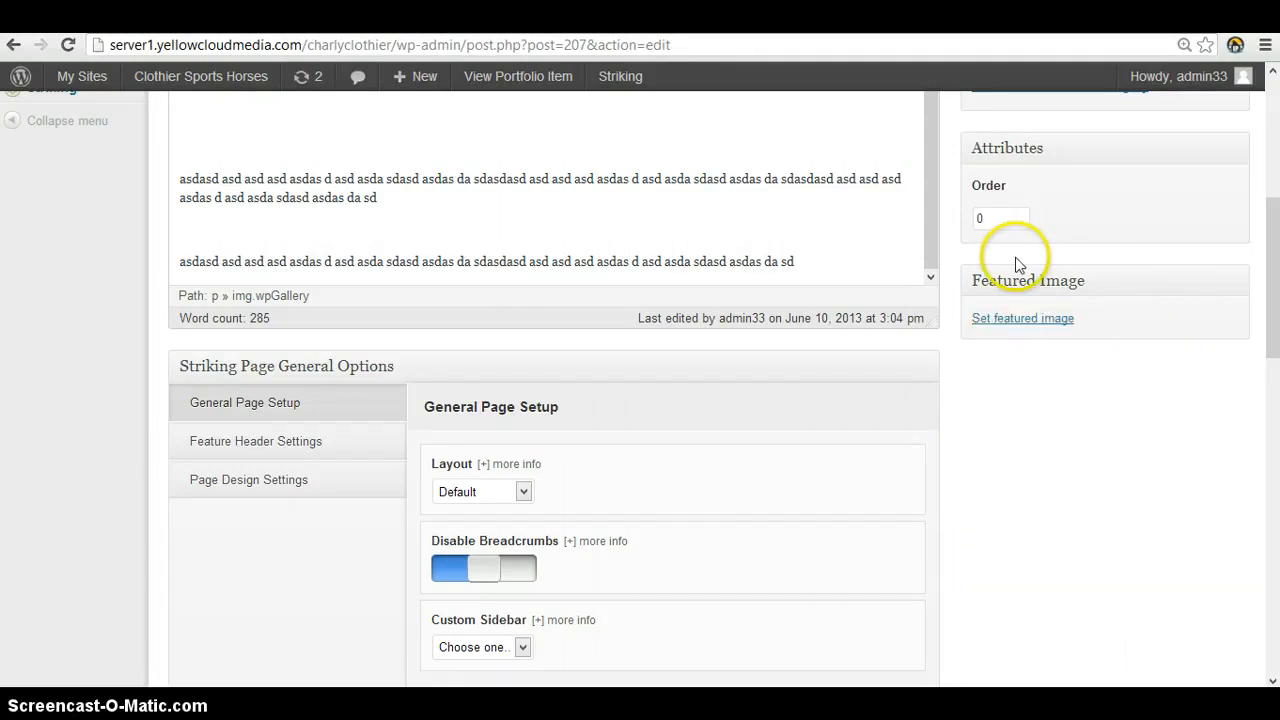
{"action": "left_click", "coordinate": [1015, 322]}
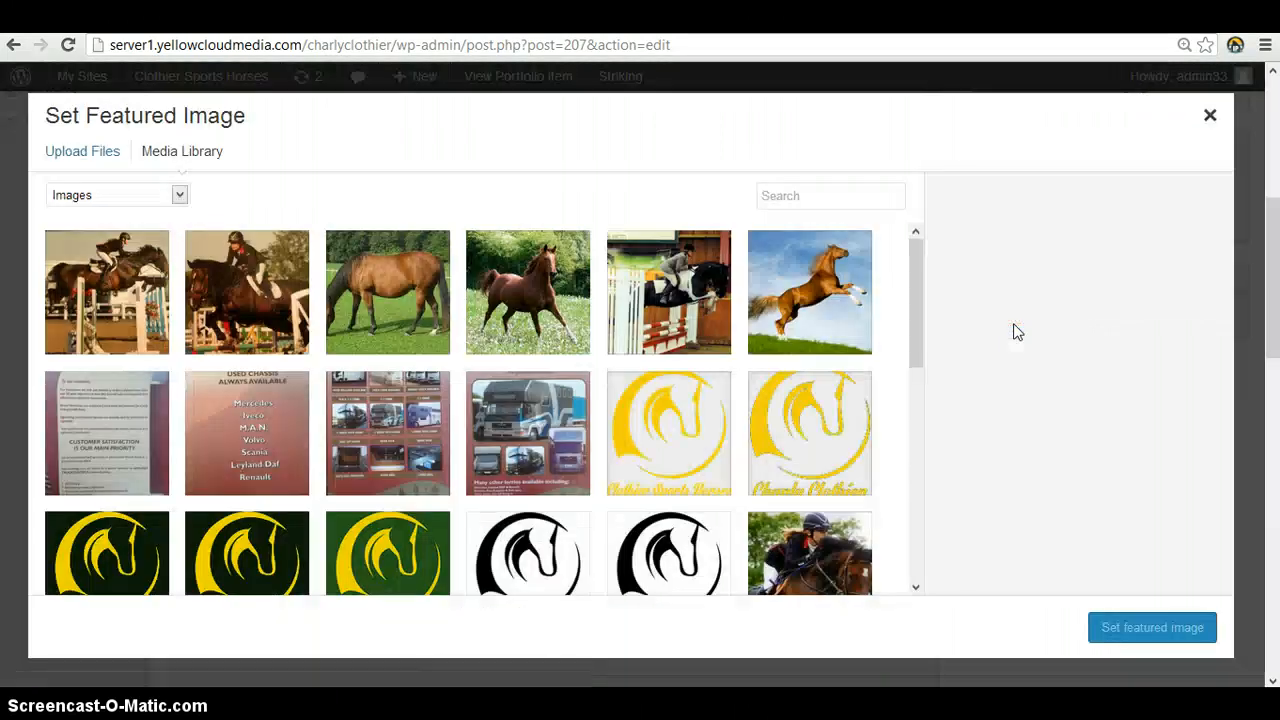
{"action": "left_click", "coordinate": [236, 290]}
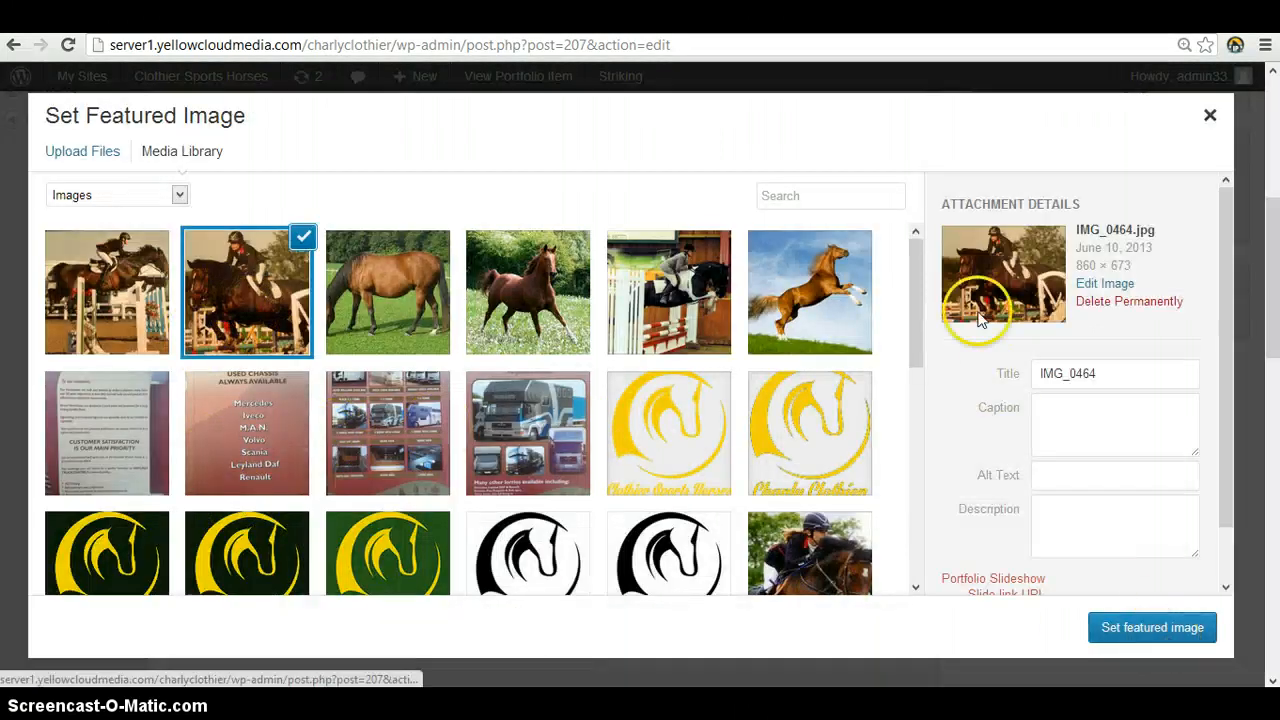
{"action": "left_click", "coordinate": [1177, 628]}
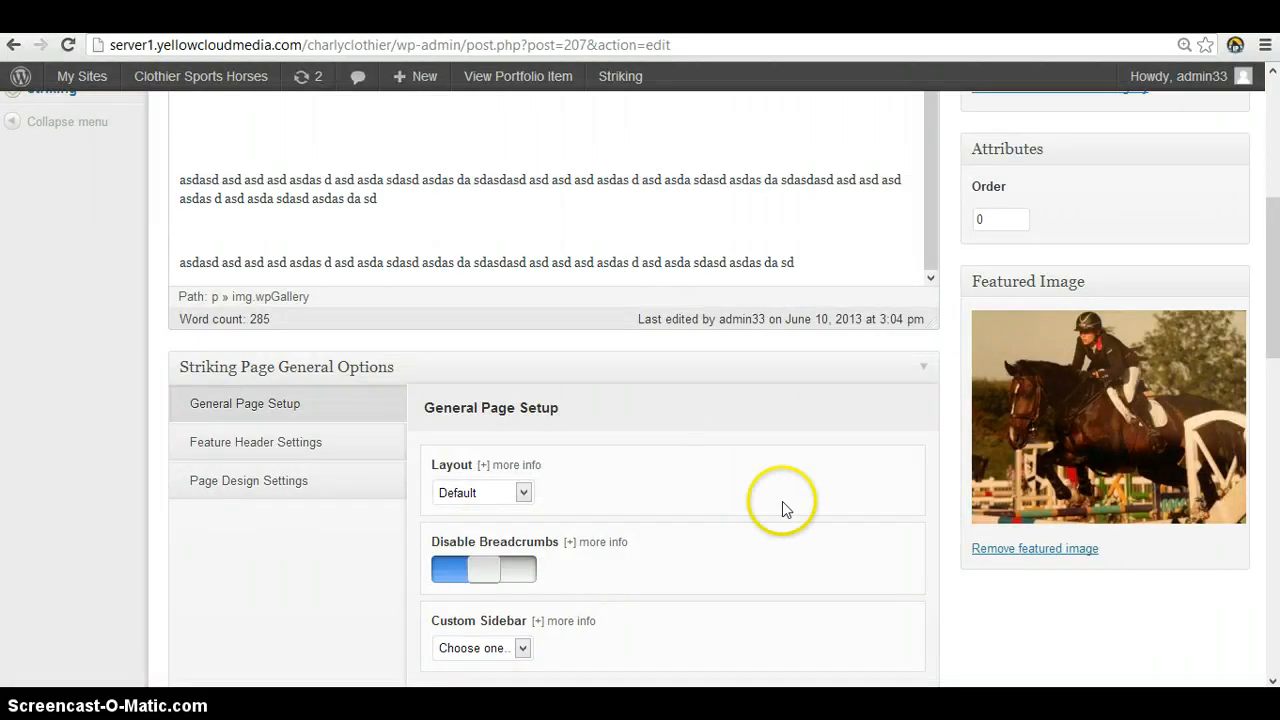
Append "Change the texty here" to the "Horse Three" line below the gallery and update the portfolio item
{"action": "scroll", "coordinate": [837, 480], "scroll_direction": "up", "scroll_amount": 5}
{"action": "scroll", "coordinate": [773, 489], "scroll_direction": "up", "scroll_amount": 3}
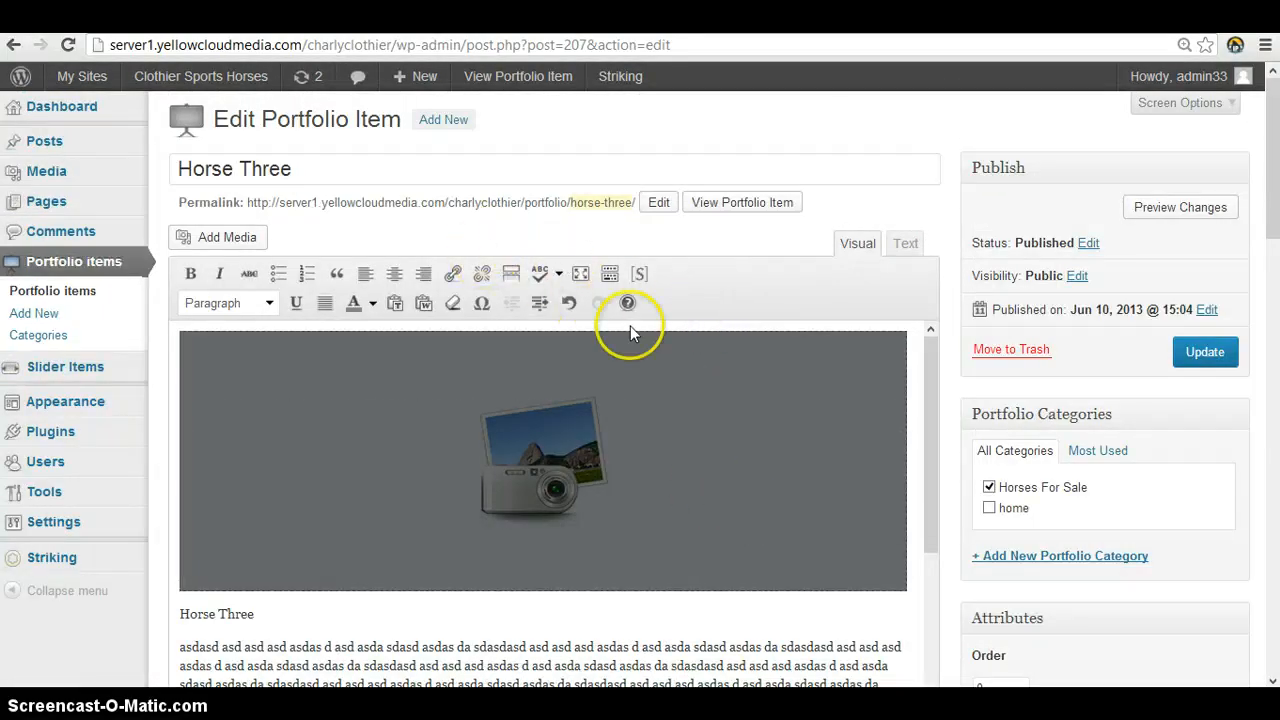
{"action": "left_click", "coordinate": [400, 166]}
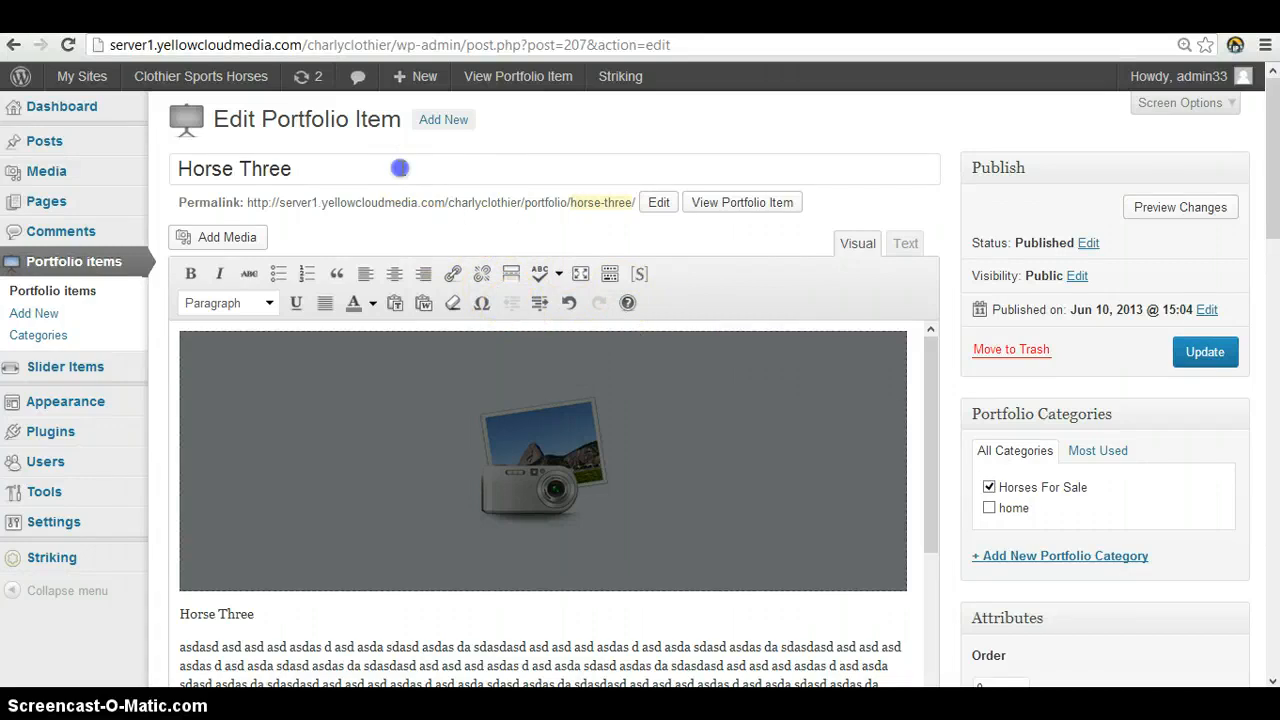
{"action": "left_click", "coordinate": [451, 234]}
{"action": "scroll", "coordinate": [470, 250], "scroll_direction": "down", "scroll_amount": 2}
{"action": "scroll", "coordinate": [622, 487], "scroll_direction": "down", "scroll_amount": 2}
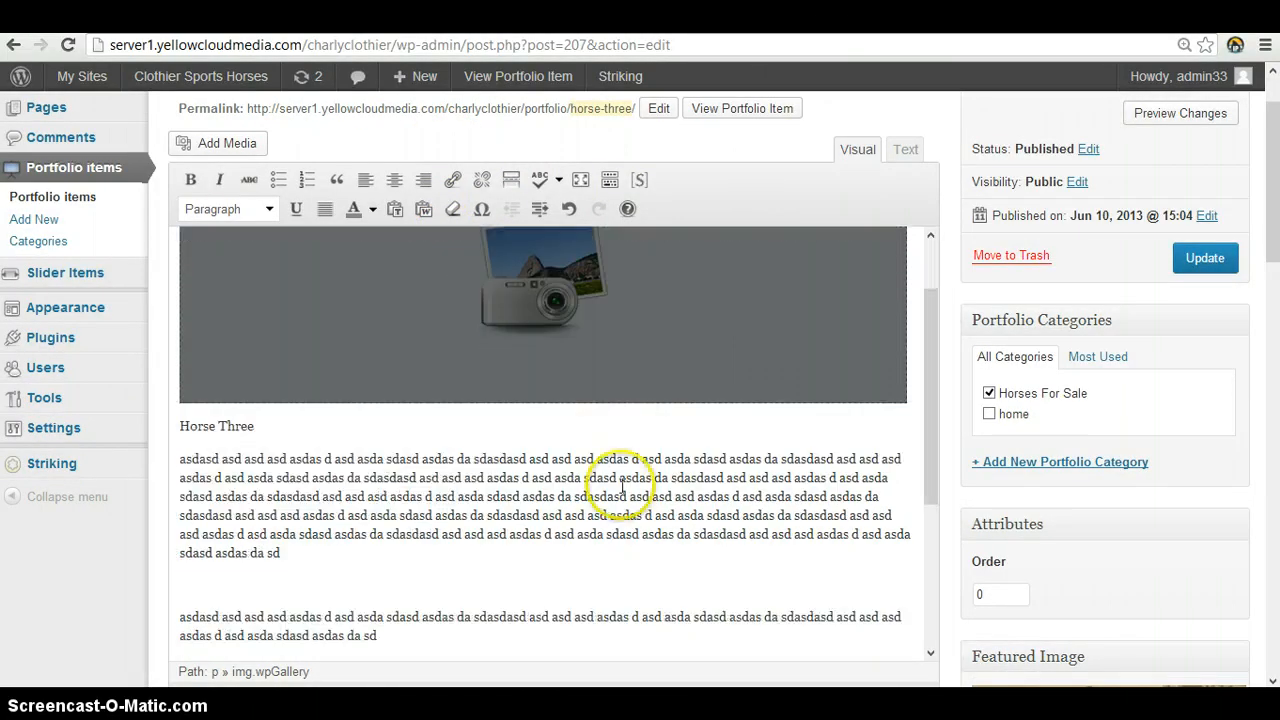
{"action": "left_click", "coordinate": [622, 487]}
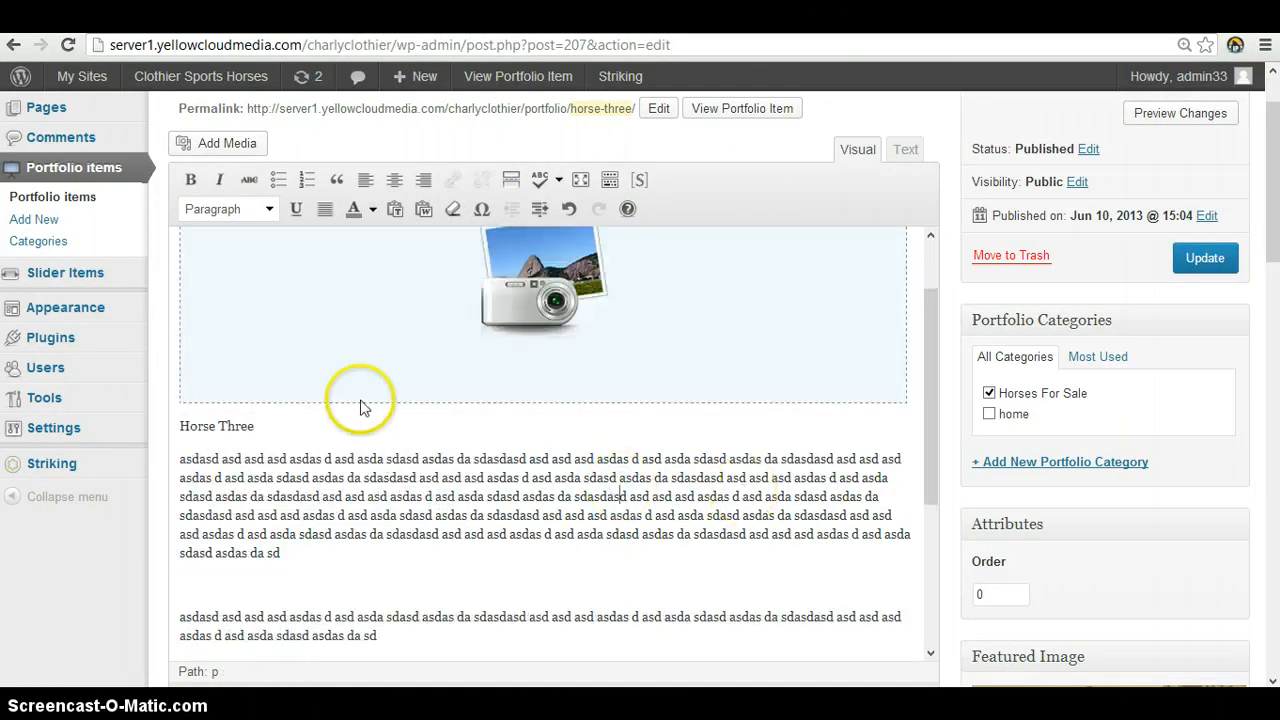
{"action": "left_click", "coordinate": [324, 421]}
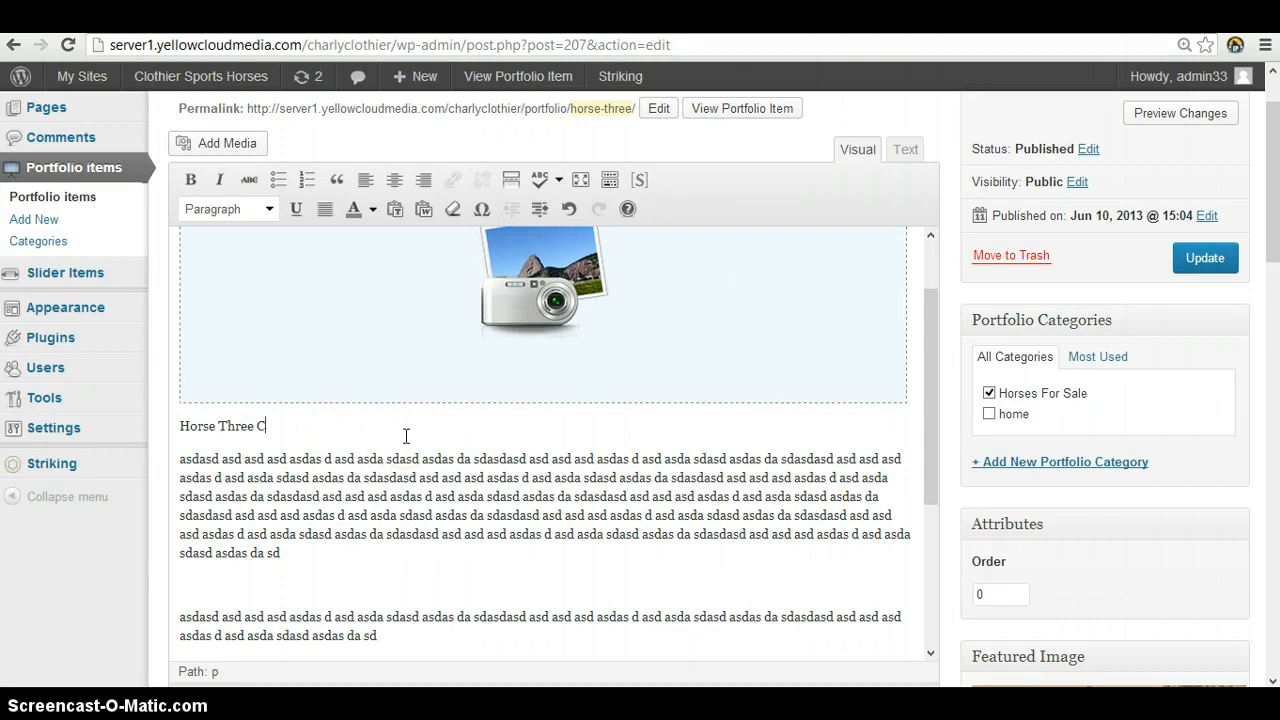
{"action": "type", "text": "ty here"}
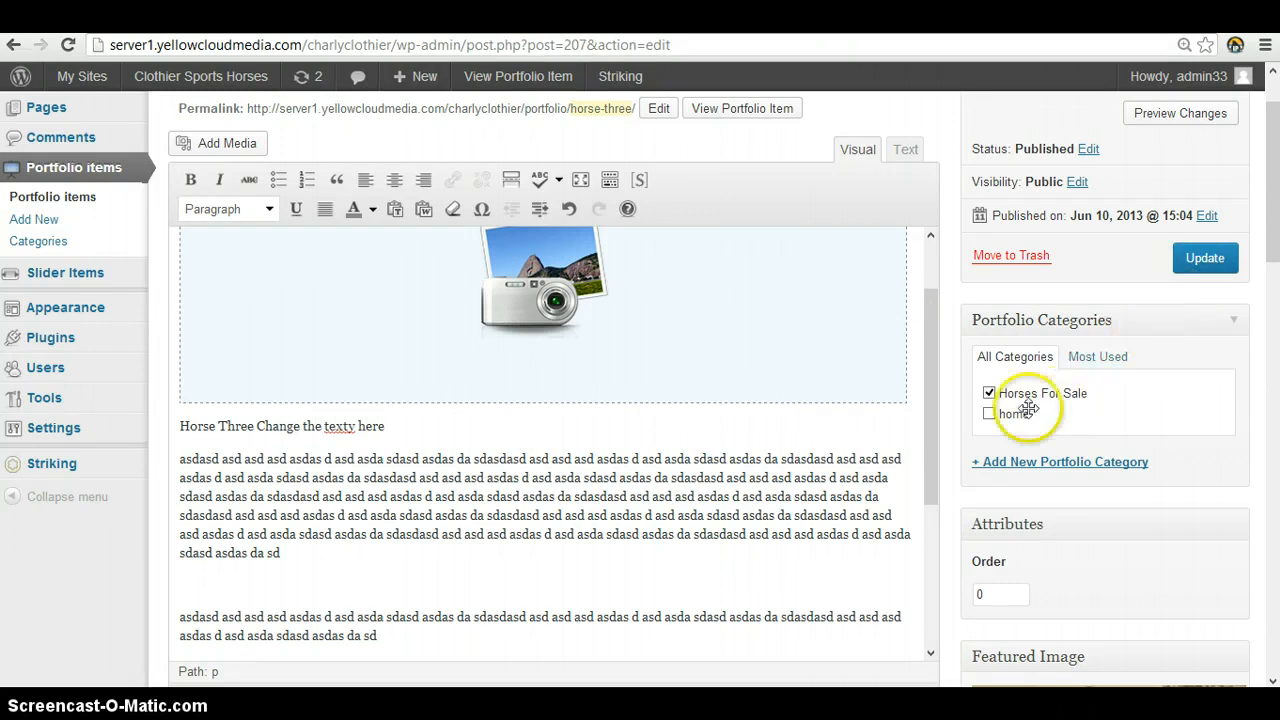
{"action": "scroll", "coordinate": [1020, 408], "scroll_direction": "up", "scroll_amount": 1}
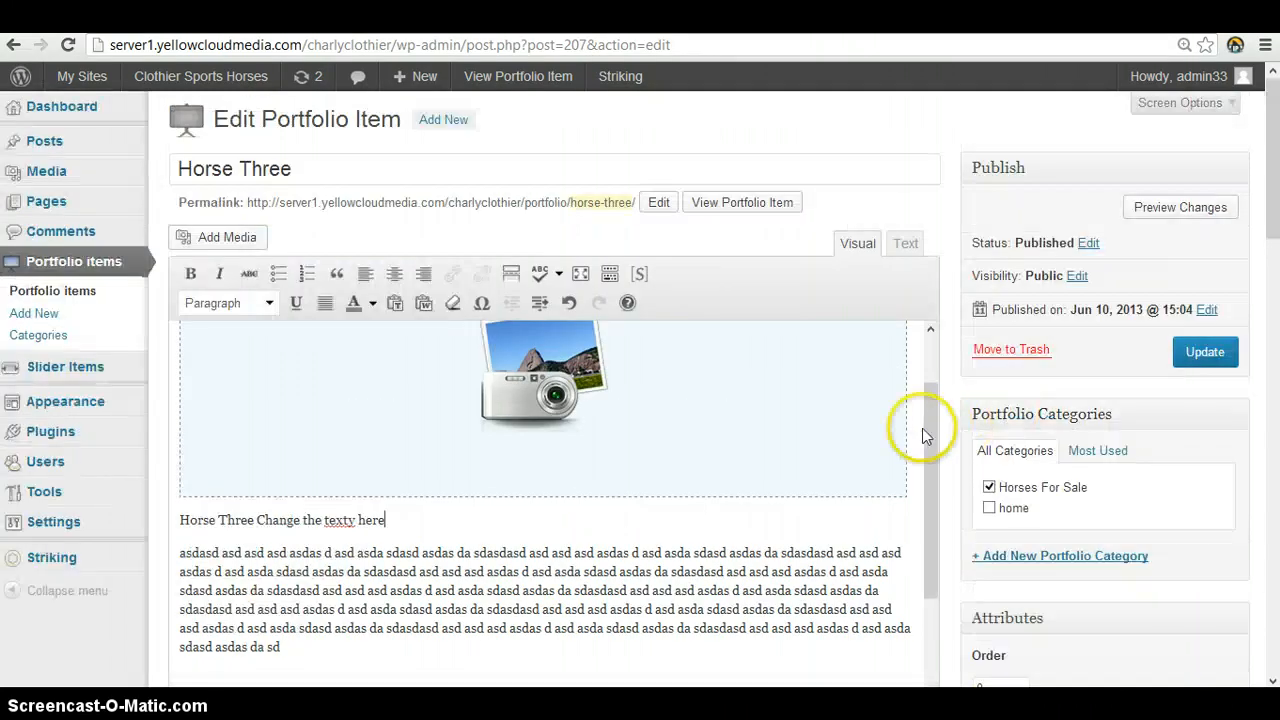
{"action": "left_click", "coordinate": [1215, 350]}
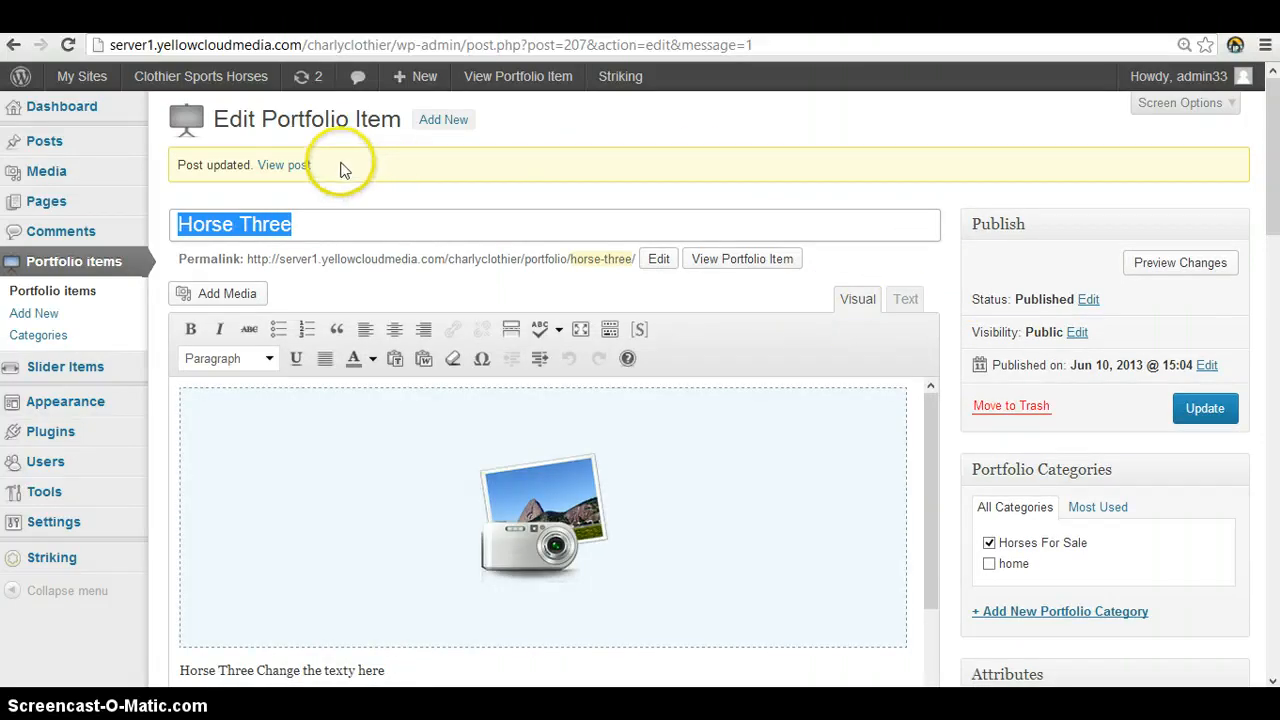
View the updated Horse Three post on the live site and check its gallery and the added text
{"action": "left_click", "coordinate": [303, 168]}
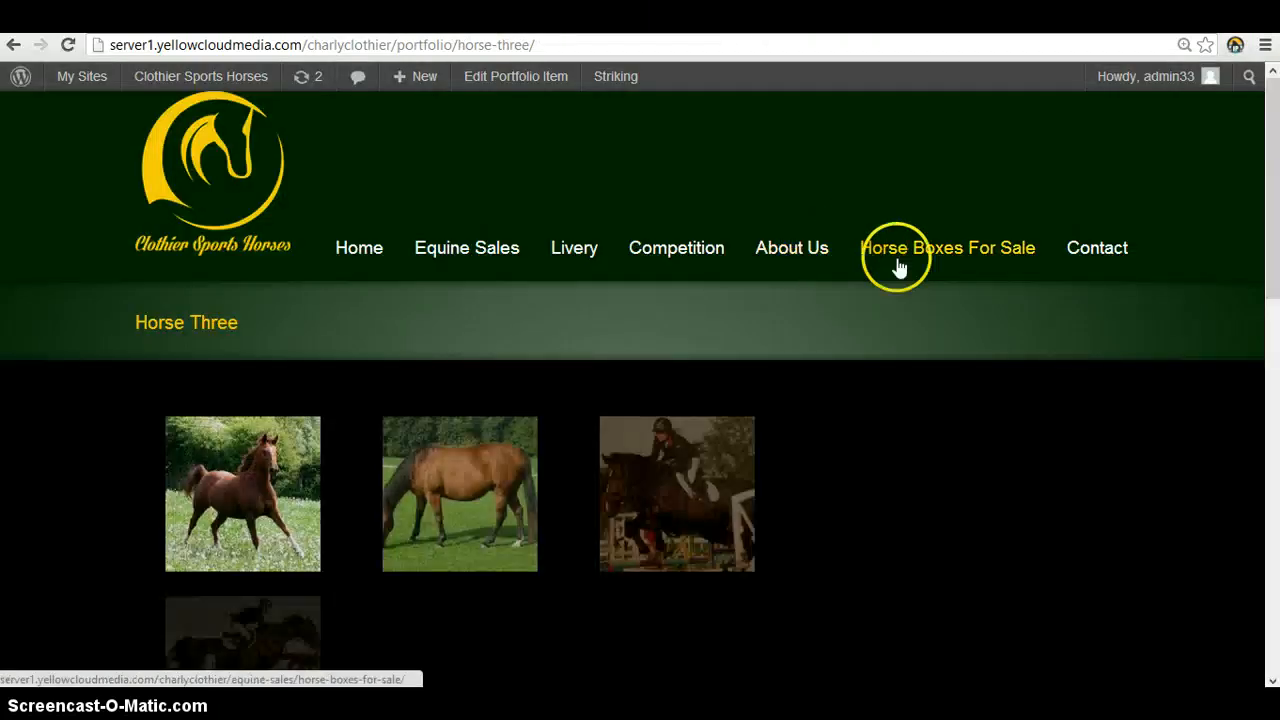
{"action": "scroll", "coordinate": [935, 301], "scroll_direction": "down", "scroll_amount": 1}
{"action": "scroll", "coordinate": [930, 298], "scroll_direction": "down", "scroll_amount": 1}
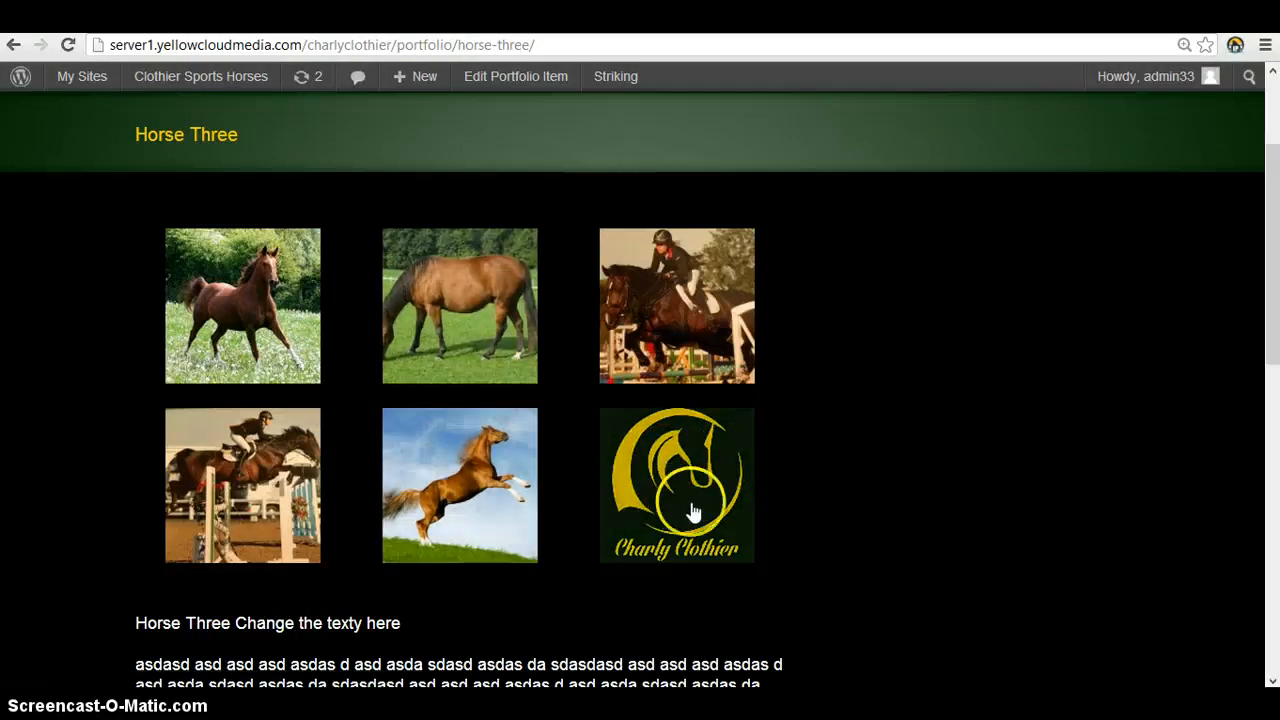
{"action": "scroll", "coordinate": [460, 575], "scroll_direction": "down", "scroll_amount": 1}
{"action": "left_click_drag", "start_coordinate": [245, 527], "coordinate": [429, 531]}
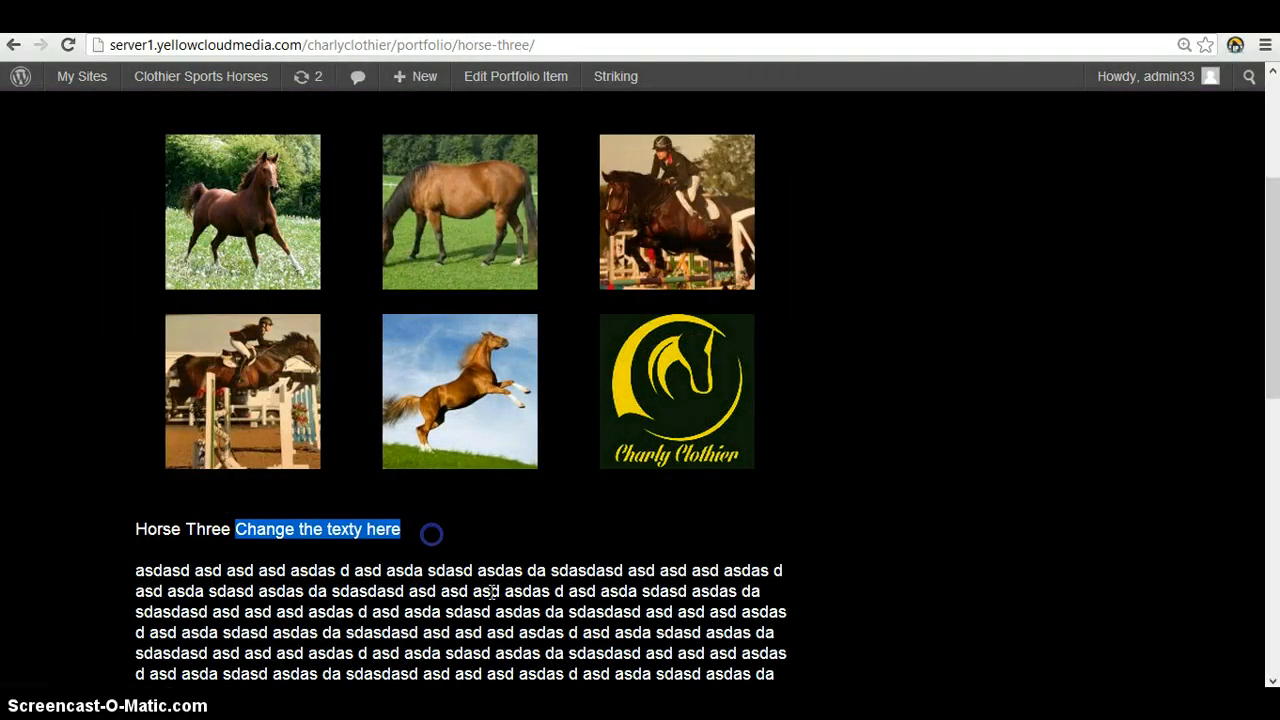
{"action": "left_click", "coordinate": [508, 602]}
{"action": "scroll", "coordinate": [545, 590], "scroll_direction": "up", "scroll_amount": 3}
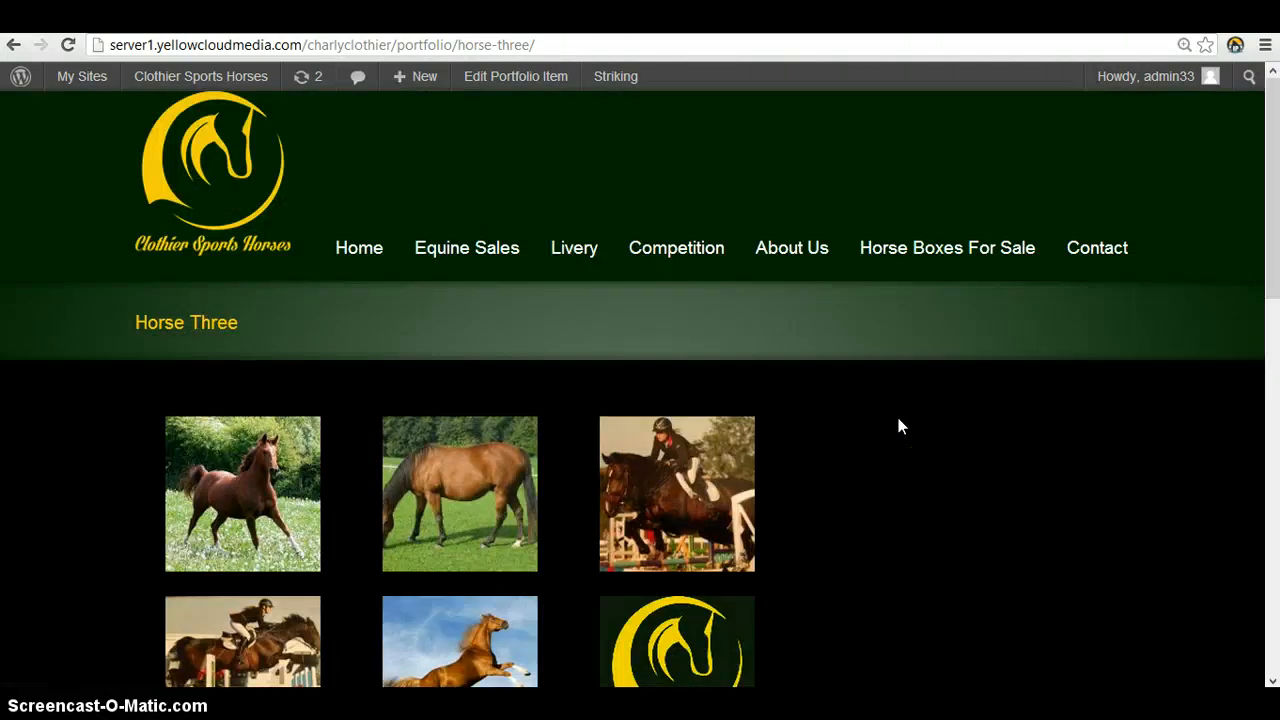